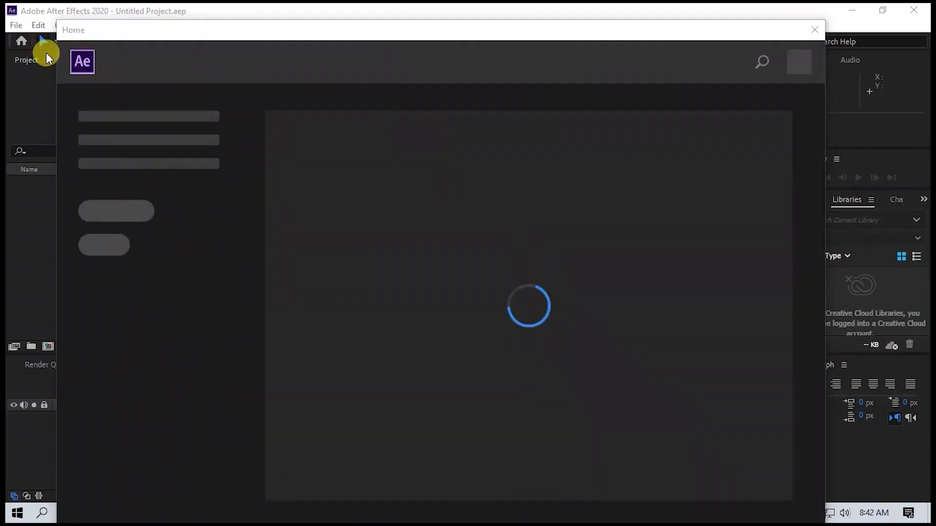
# Open the project file Luxory Wedding Title v2 from the Wedding Title folder and accept its version conversion.
pyautogui.click(814, 30)
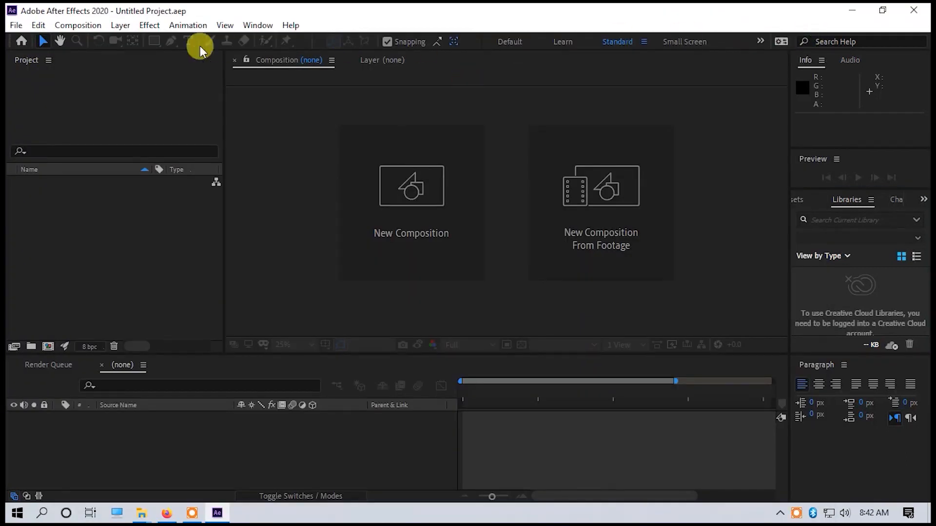
pyautogui.click(16, 26)
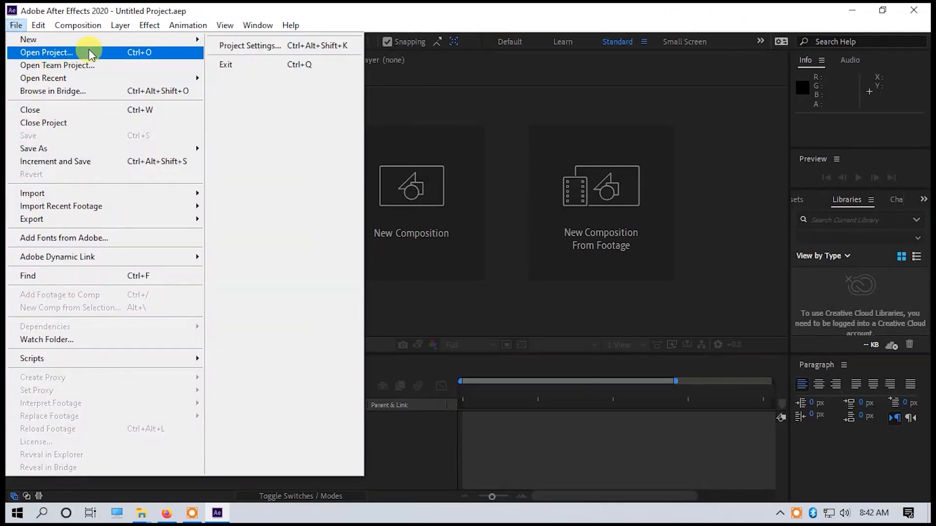
pyautogui.click(38, 55)
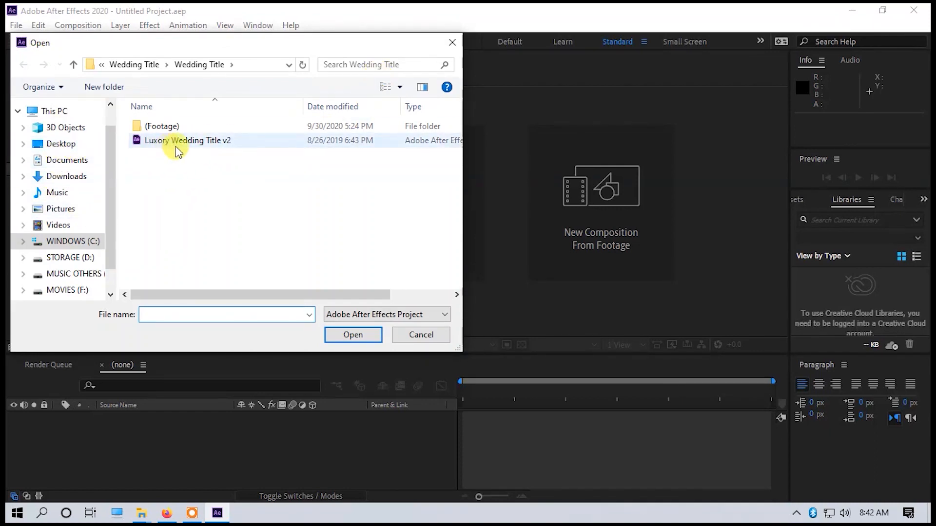
pyautogui.click(209, 140)
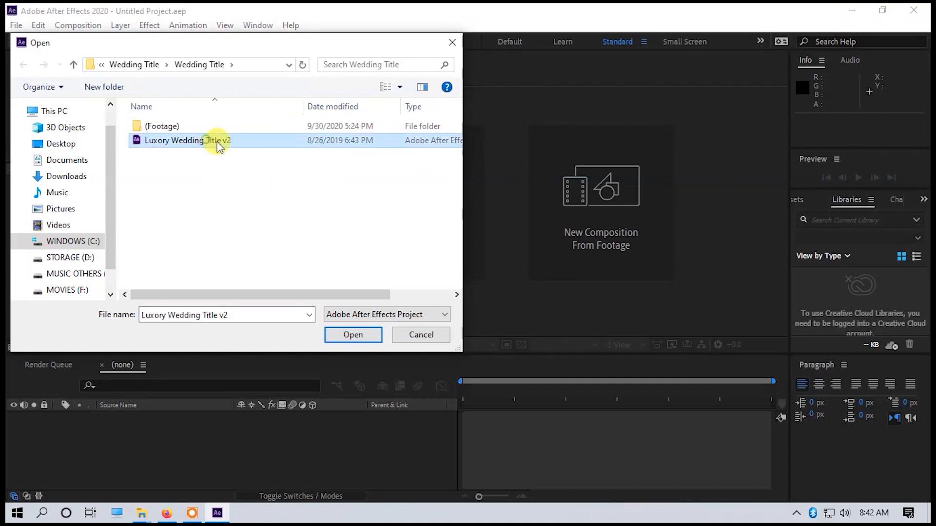
pyautogui.click(359, 336)
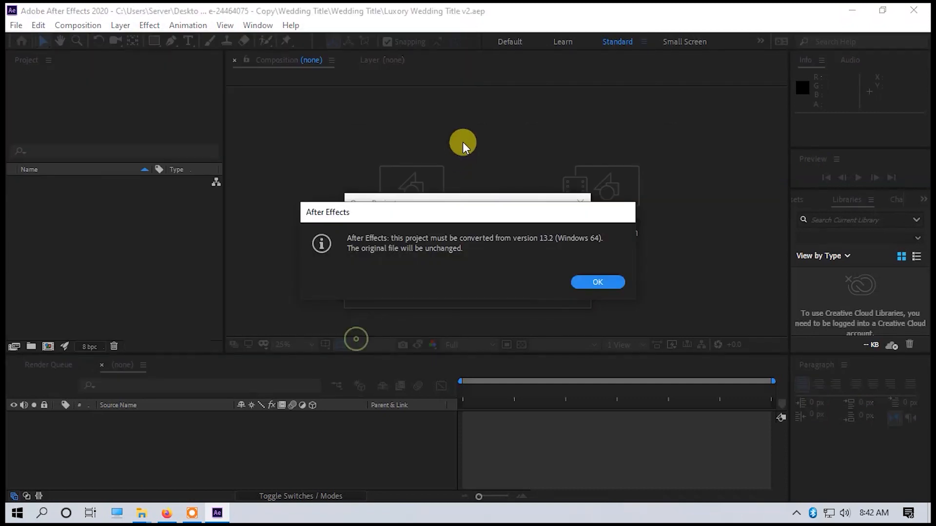
pyautogui.click(608, 284)
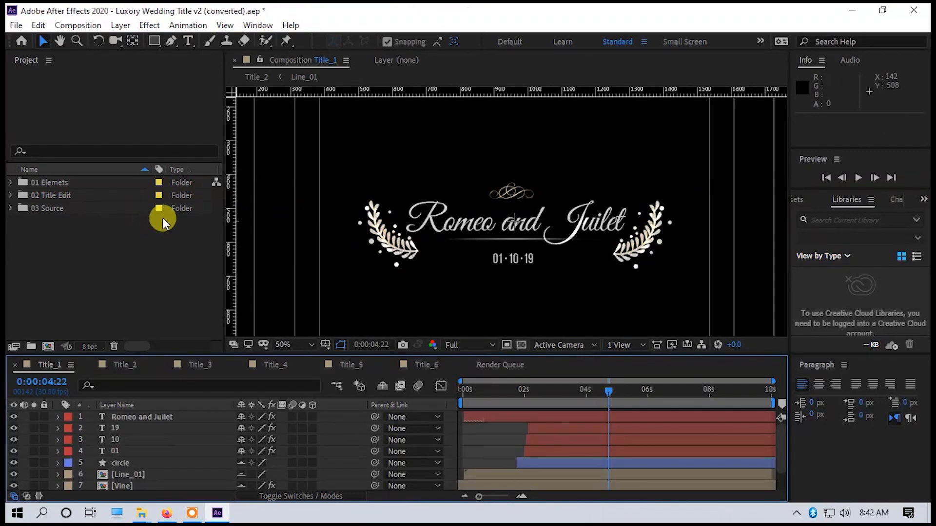
# Look through the compositions Title_2 to Title_6 and return to Title_1 to examine the title designs.
pyautogui.click(128, 365)
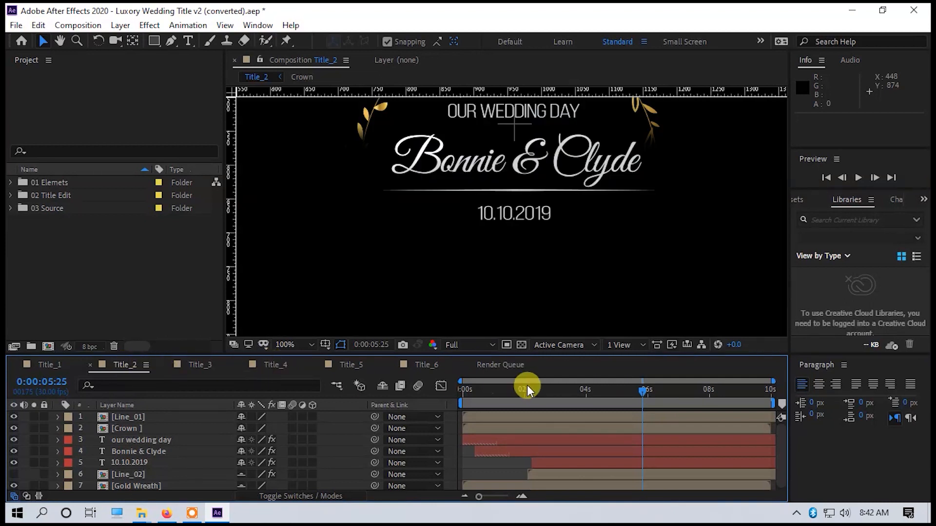
pyautogui.press(',')
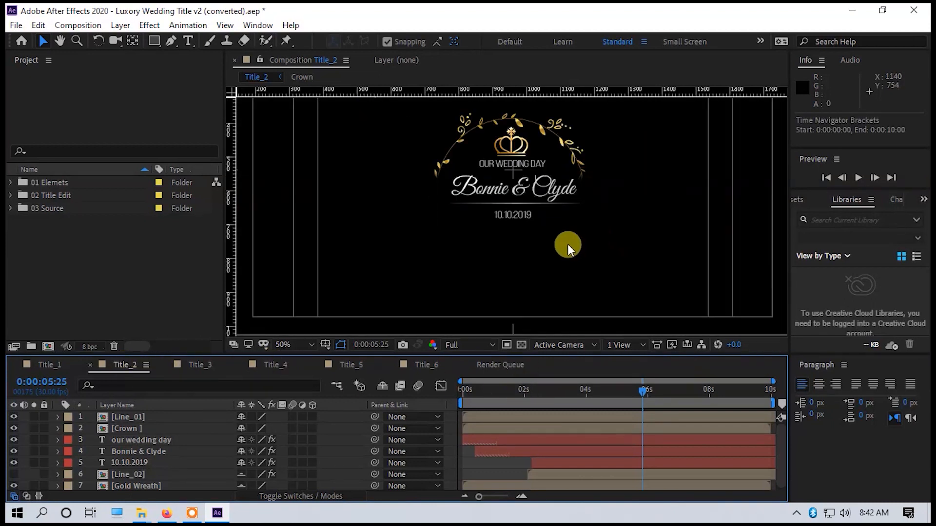
pyautogui.click(199, 366)
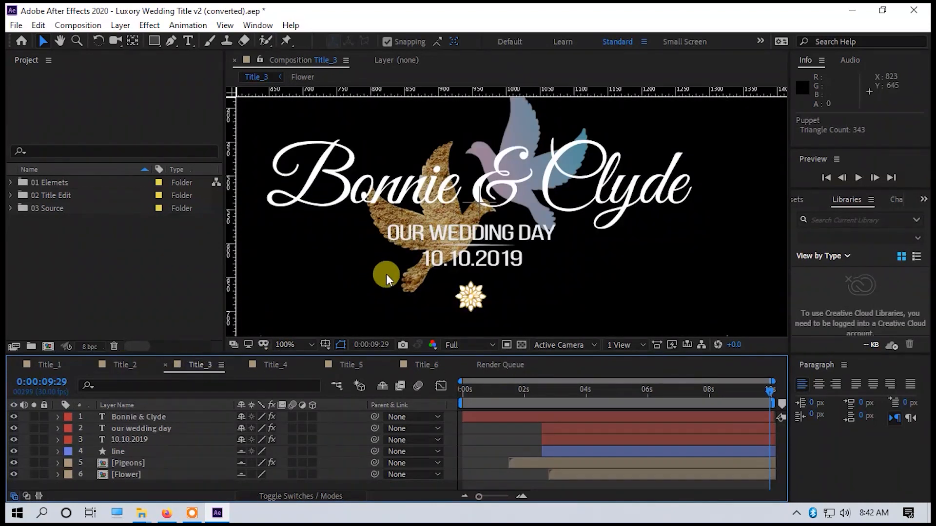
pyautogui.scroll(-2, 408, 255)
pyautogui.scroll(1, 408, 255)
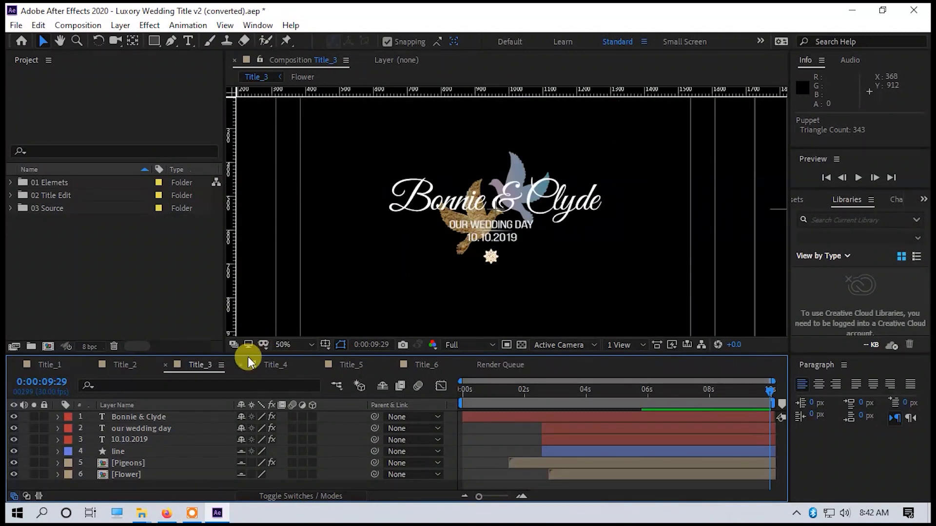
pyautogui.click(272, 365)
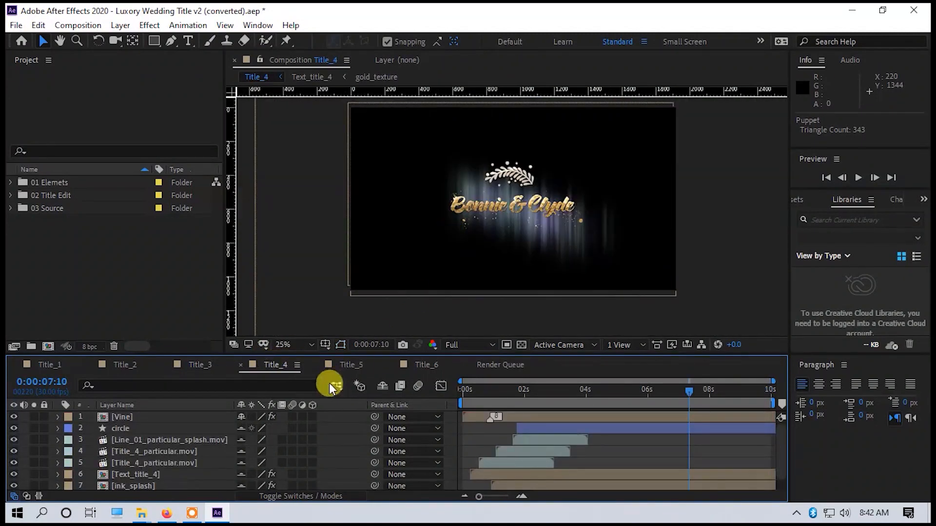
pyautogui.click(349, 366)
pyautogui.click(415, 365)
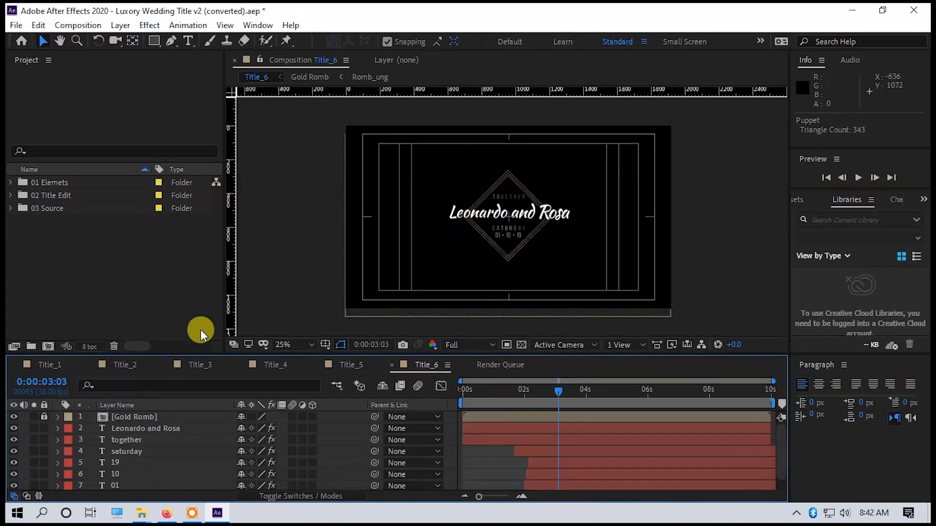
pyautogui.click(57, 365)
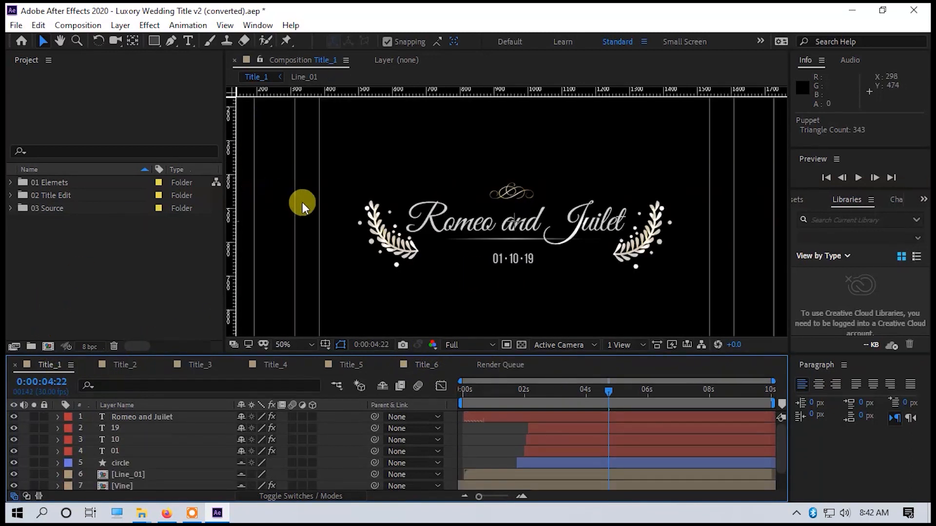
pyautogui.scroll(-2, 402, 209)
pyautogui.scroll(2, 402, 210)
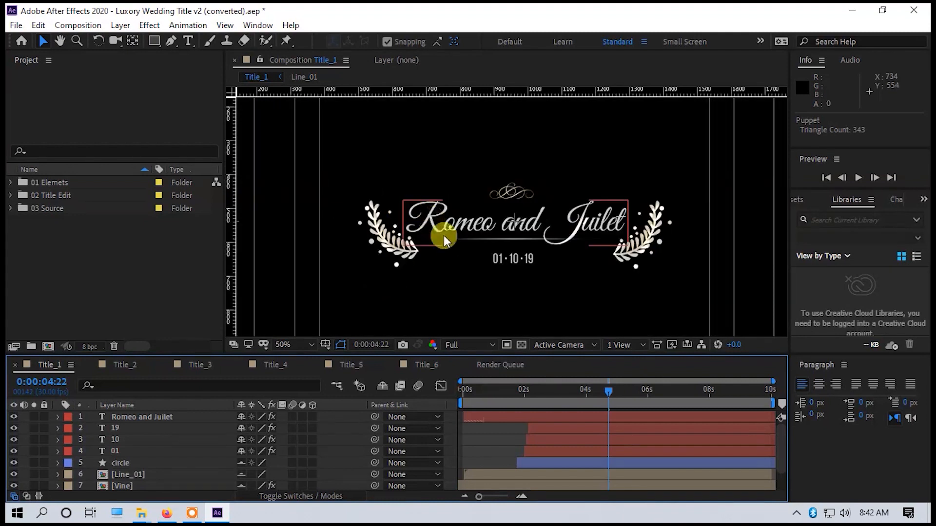
# Replace the couple's names in the main text layer of Title_1 with "You and Me".
pyautogui.click(527, 417)
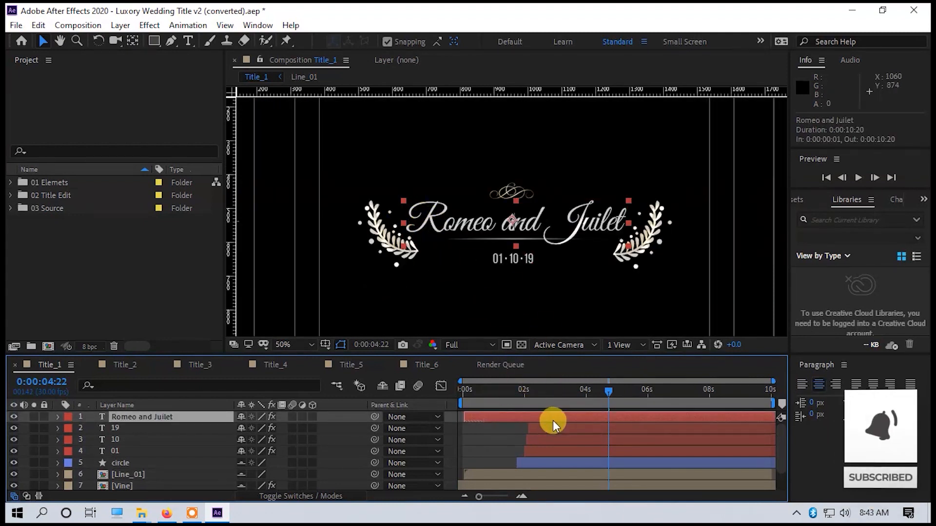
pyautogui.press('t')
pyautogui.click(421, 221)
pyautogui.doubleClick(417, 216)
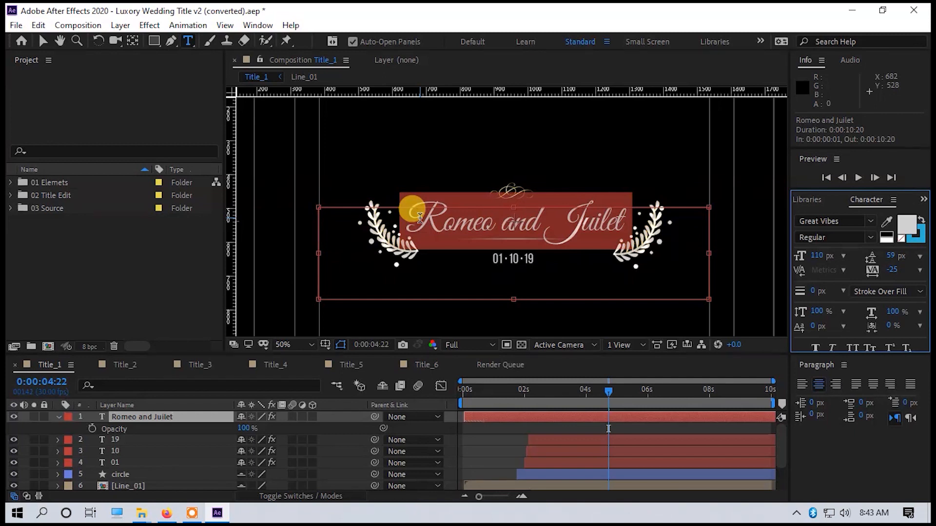
pyautogui.write('You and Me')
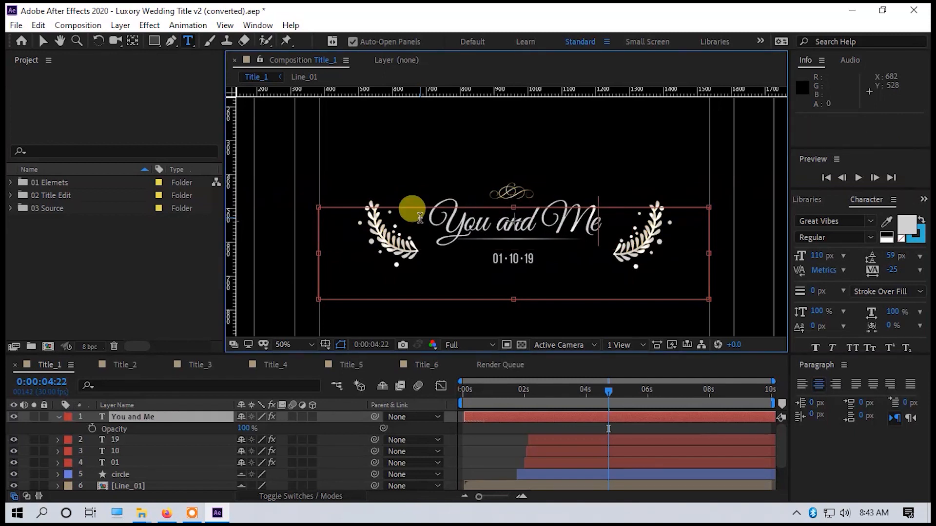
pyautogui.click(525, 418)
pyautogui.click(558, 428)
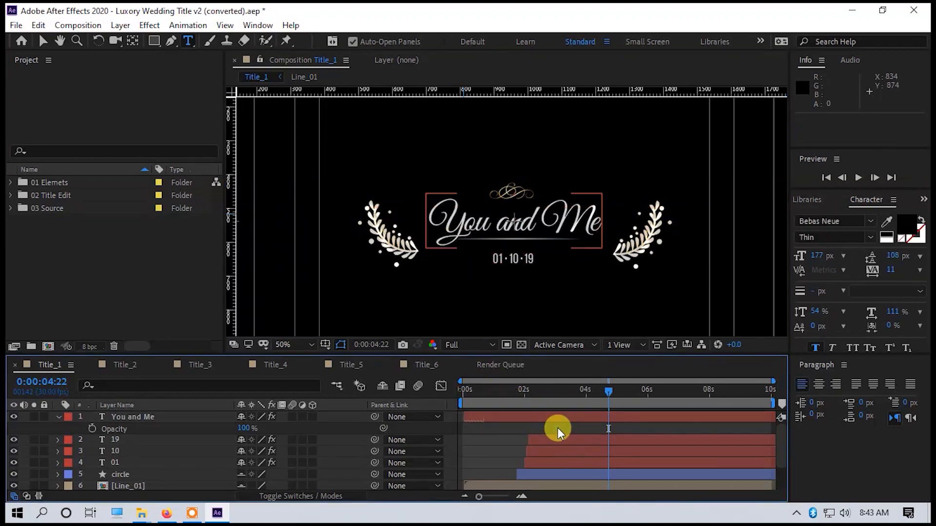
# Change the middle number of the date below the "You and Me" title to 12.
pyautogui.click(560, 437)
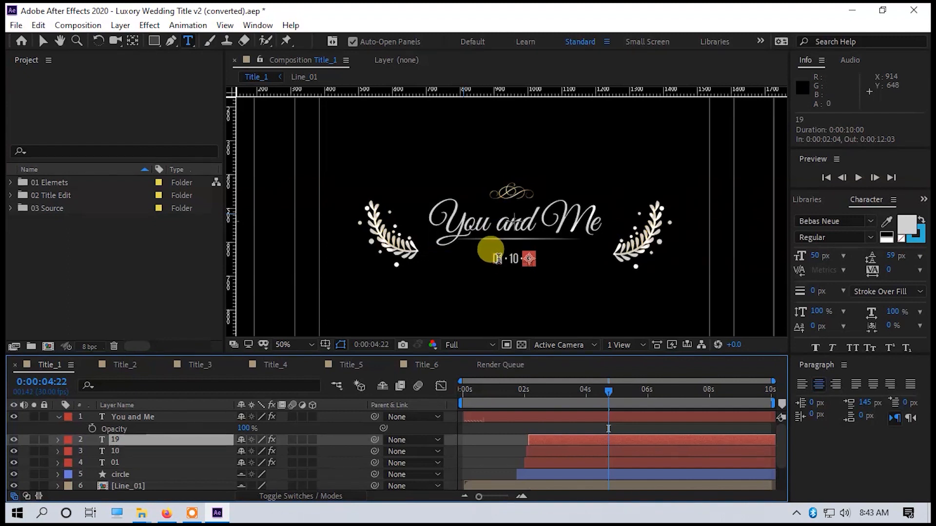
pyautogui.click(515, 259)
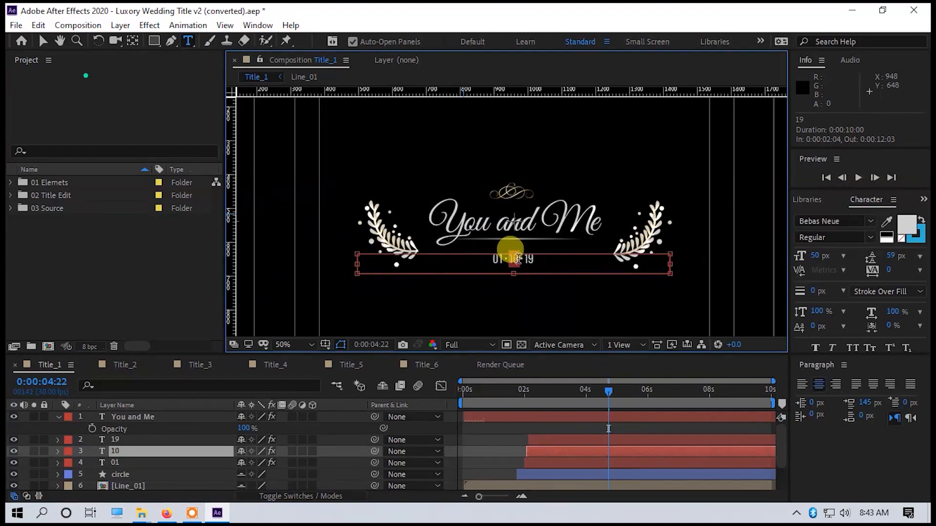
pyautogui.doubleClick(516, 259)
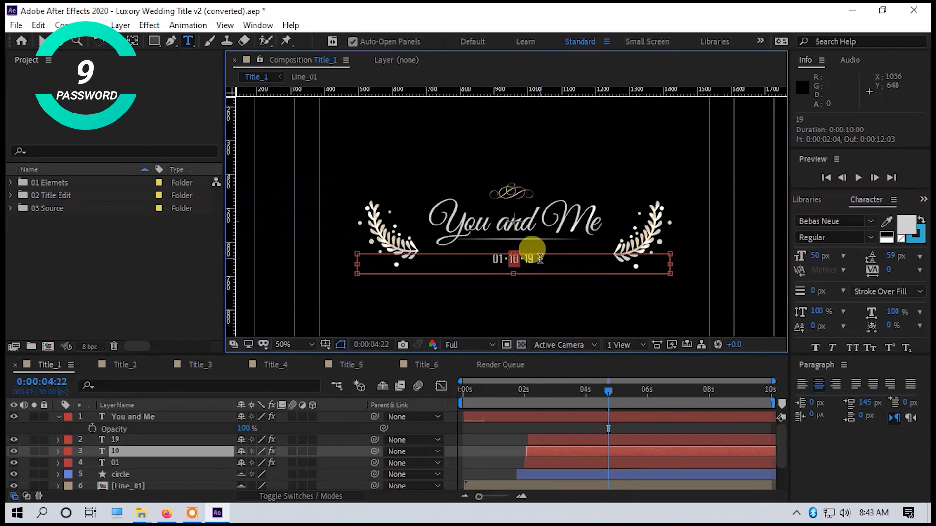
pyautogui.write('12')
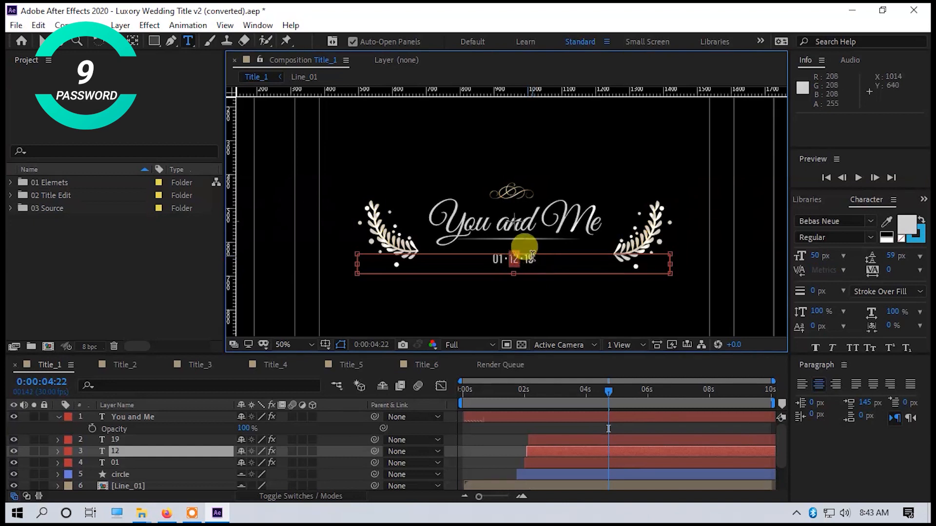
pyautogui.scroll(-3, 558, 266)
pyautogui.scroll(6, 558, 262)
pyautogui.scroll(-4, 560, 263)
pyautogui.scroll(4, 556, 262)
pyautogui.scroll(-2, 548, 262)
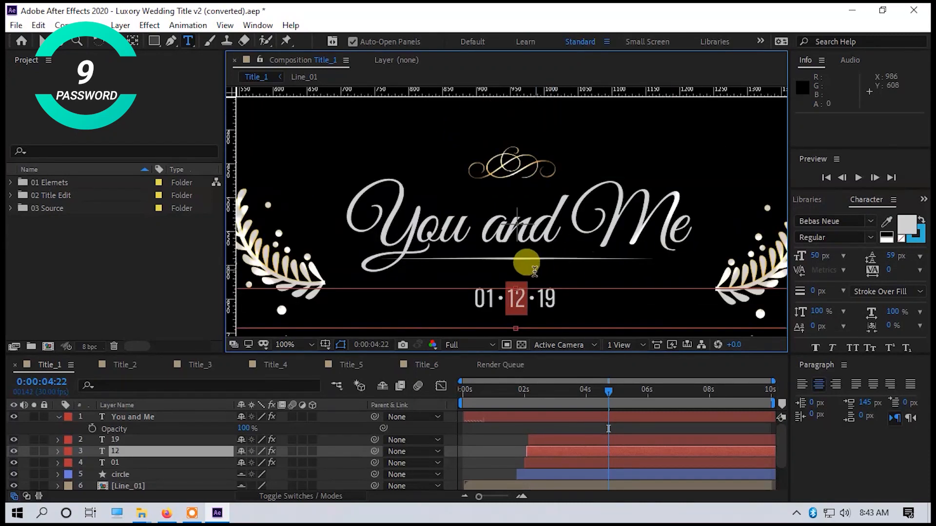
pyautogui.press('Right')
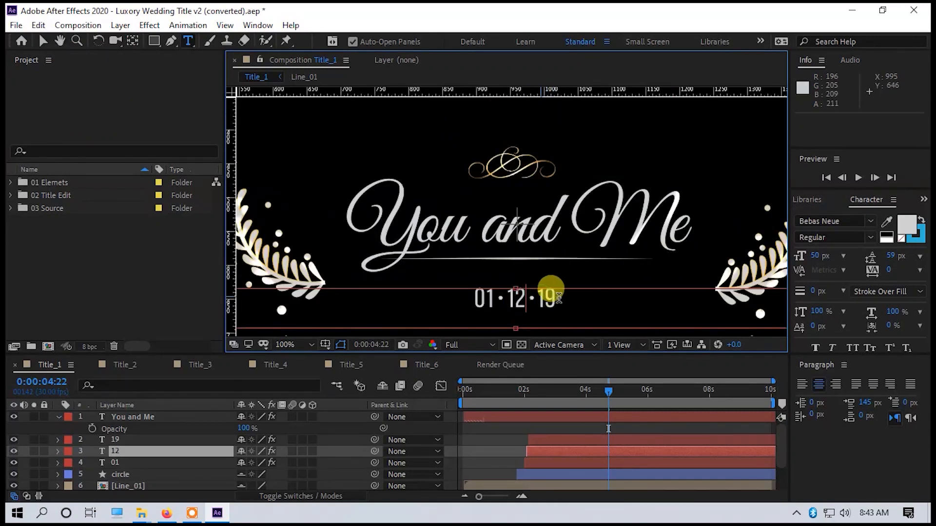
pyautogui.hotkey('ctrl', 'a')
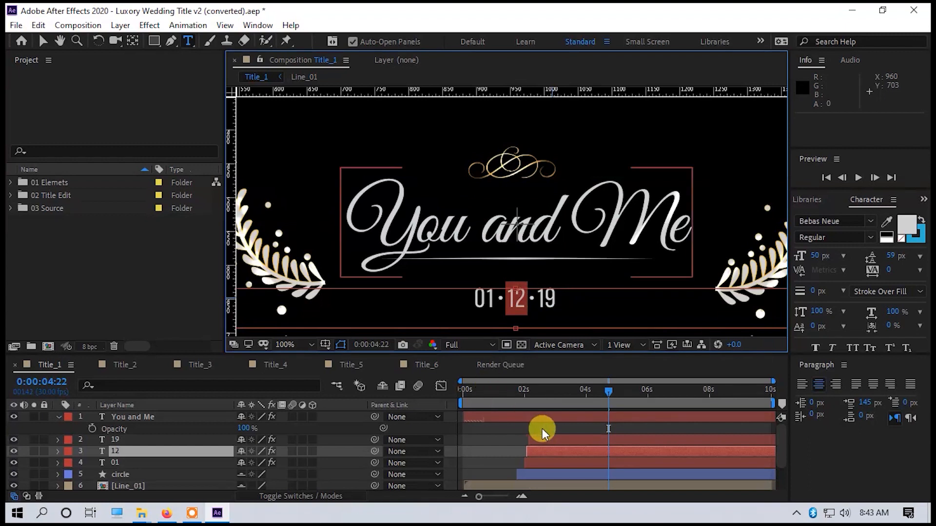
pyautogui.click(578, 442)
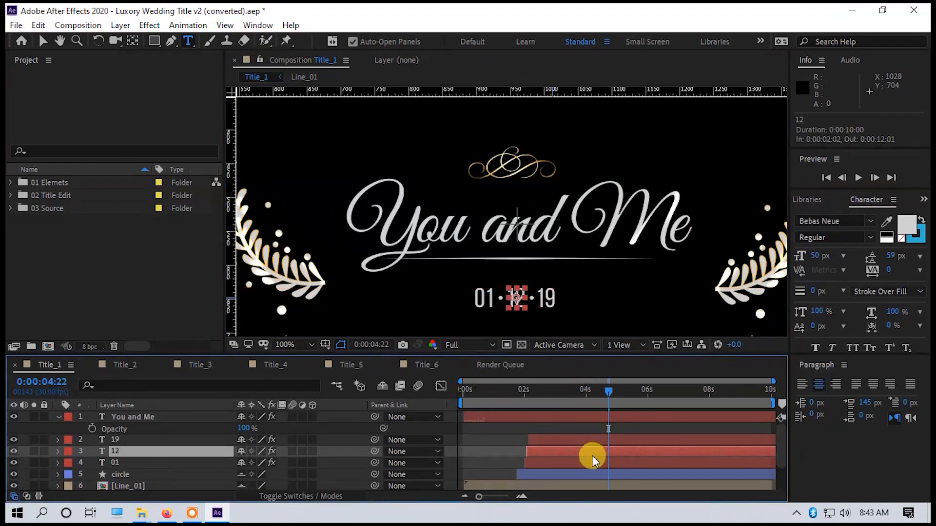
# Change the last number of the date in Title_1 to 20.
pyautogui.click(593, 439)
pyautogui.doubleClick(556, 298)
pyautogui.write('20')
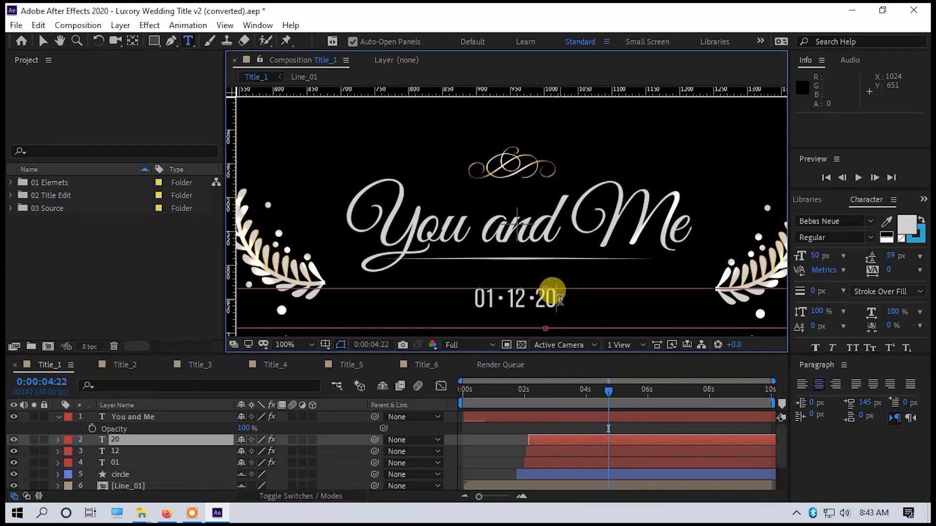
pyautogui.click(566, 453)
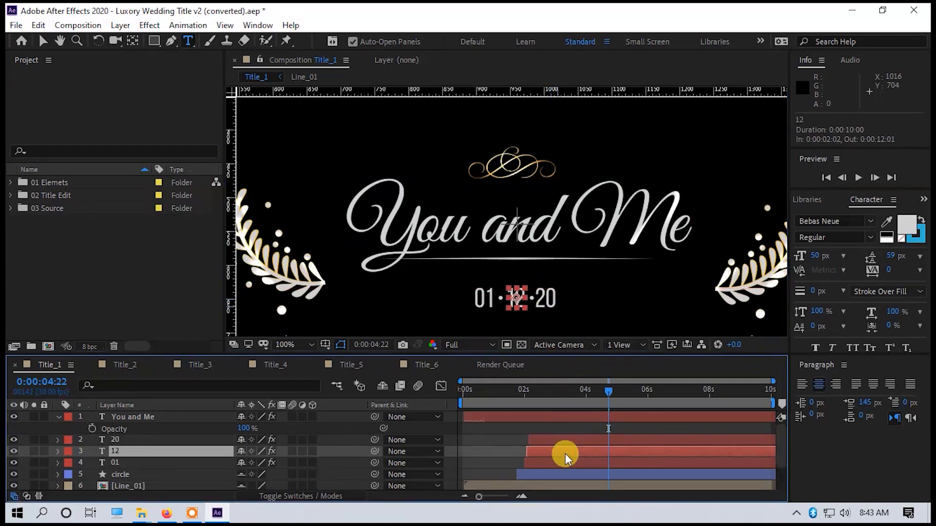
pyautogui.click(572, 461)
pyautogui.scroll(-1, 575, 458)
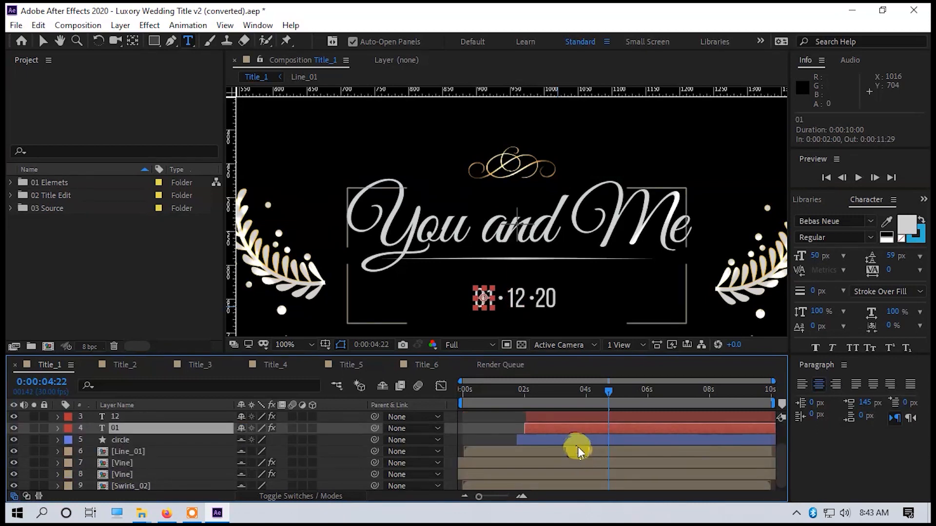
pyautogui.click(577, 442)
pyautogui.scroll(-2, 513, 274)
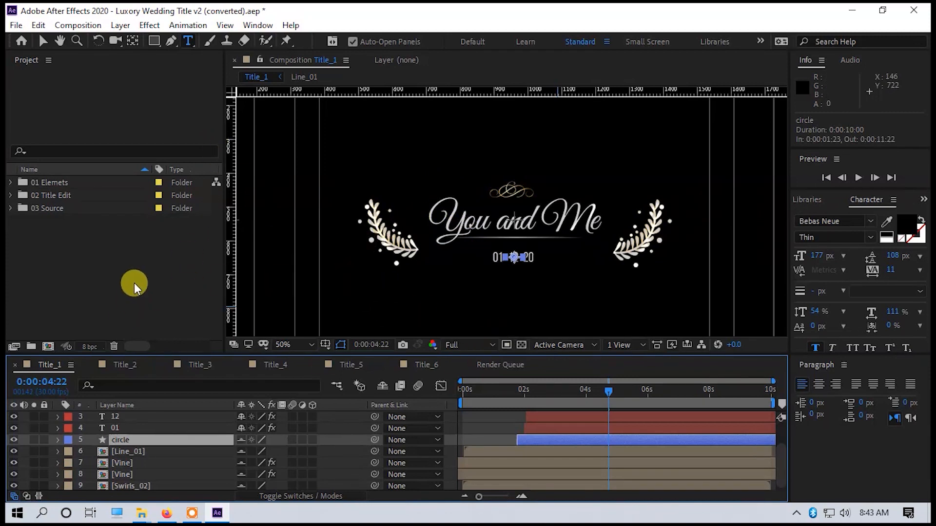
pyautogui.click(131, 247)
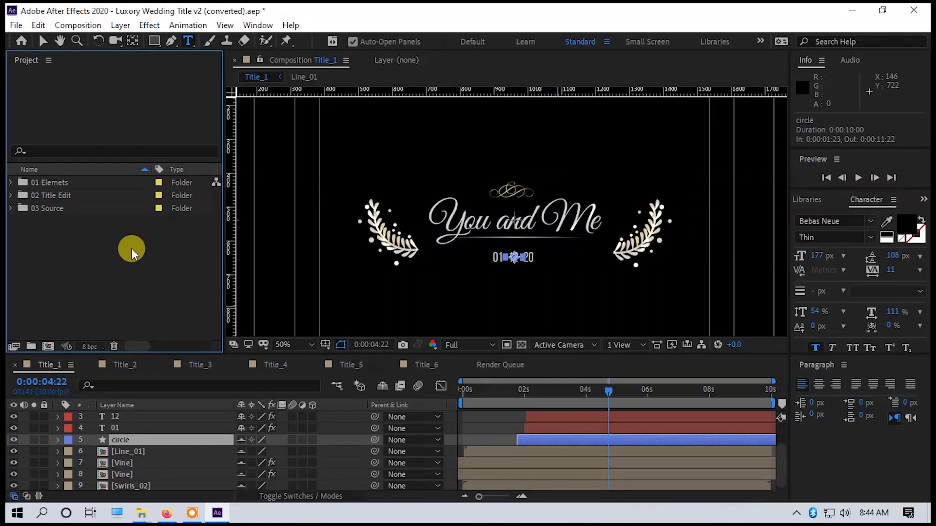
# Preview the Title_1 animation from the start of the timeline and stop the playback.
pyautogui.moveTo(526, 387); pyautogui.dragTo(433, 388)
pyautogui.press('space')
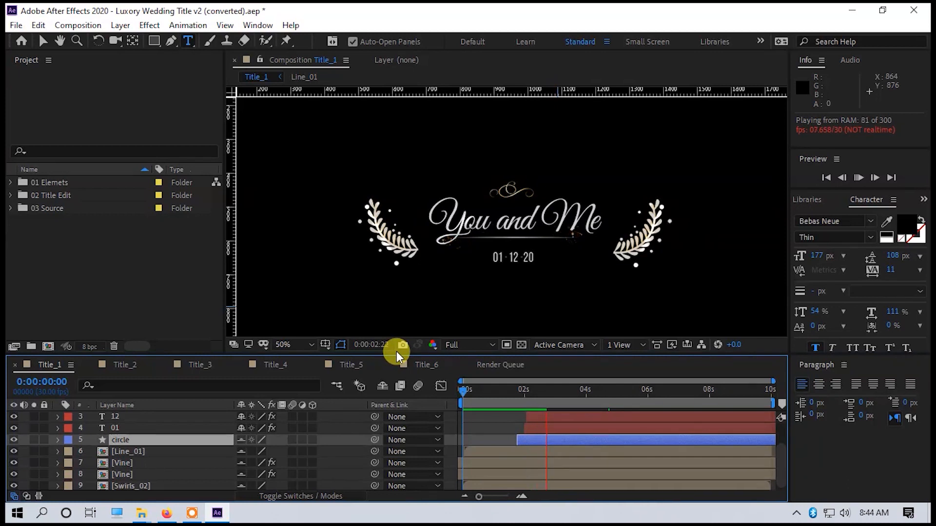
pyautogui.press('space')
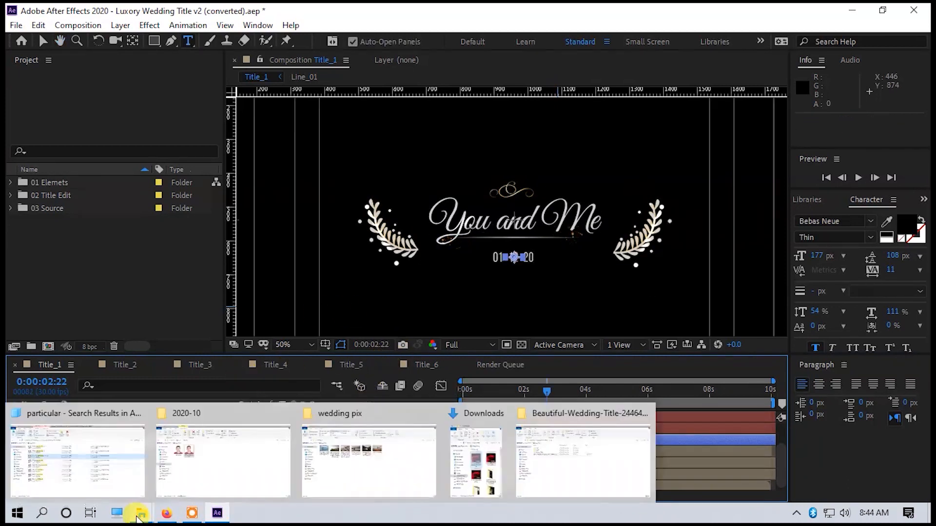
# Switch to the desktop and open the wedding pix folder.
pyautogui.moveTo(144, 516)
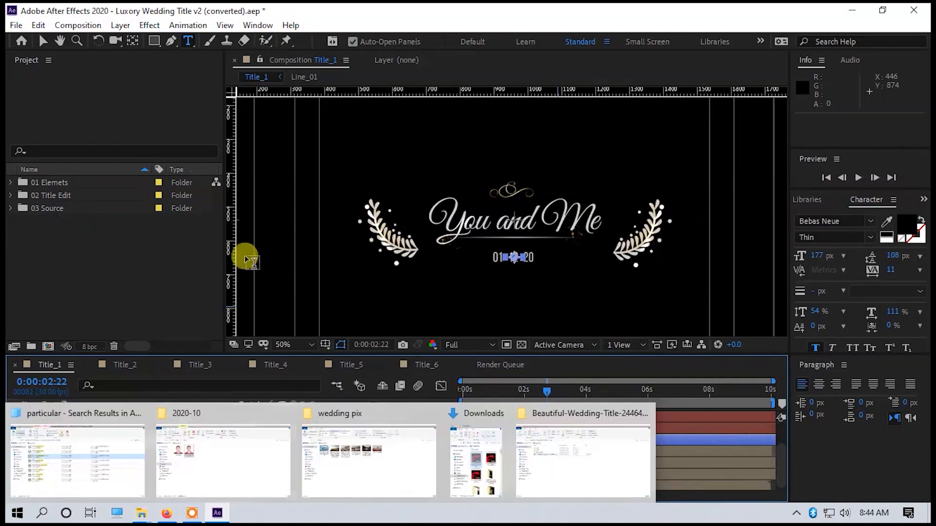
pyautogui.press('super+d')
pyautogui.click(134, 441)
pyautogui.doubleClick(78, 244)
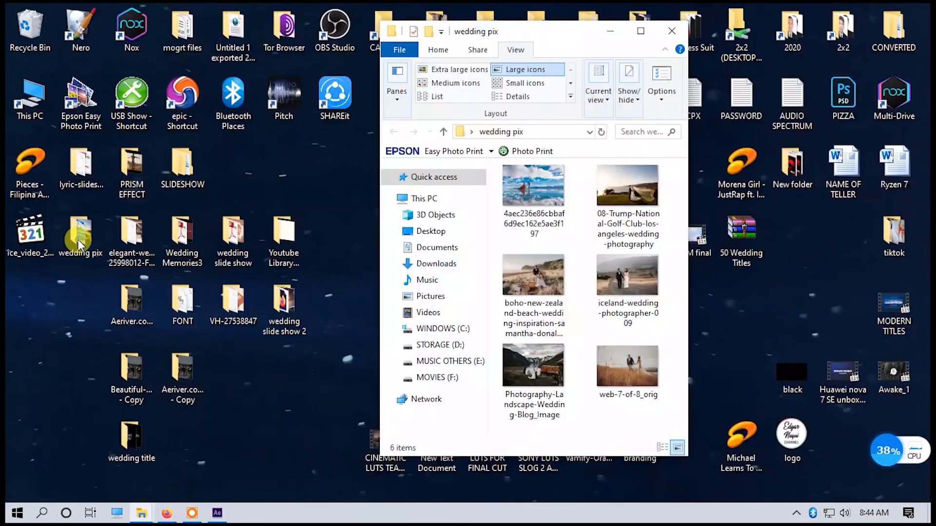
# View the pictures in the wedding pix folder, then close the image viewer and the folder.
pyautogui.doubleClick(568, 190)
pyautogui.press('Right')
pyautogui.press('Right')
pyautogui.press('Right')
pyautogui.press('Right')
pyautogui.press('Right')
pyautogui.press('Right')
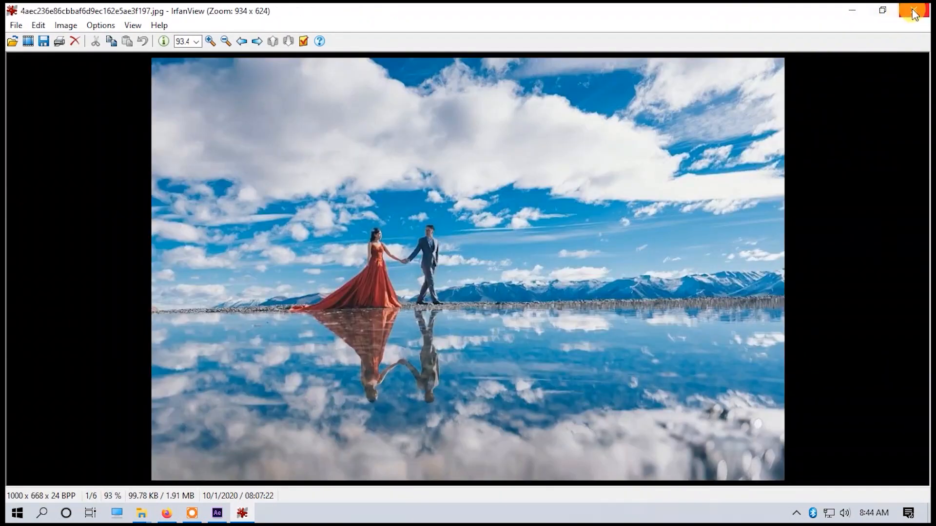
pyautogui.click(904, 12)
pyautogui.click(687, 22)
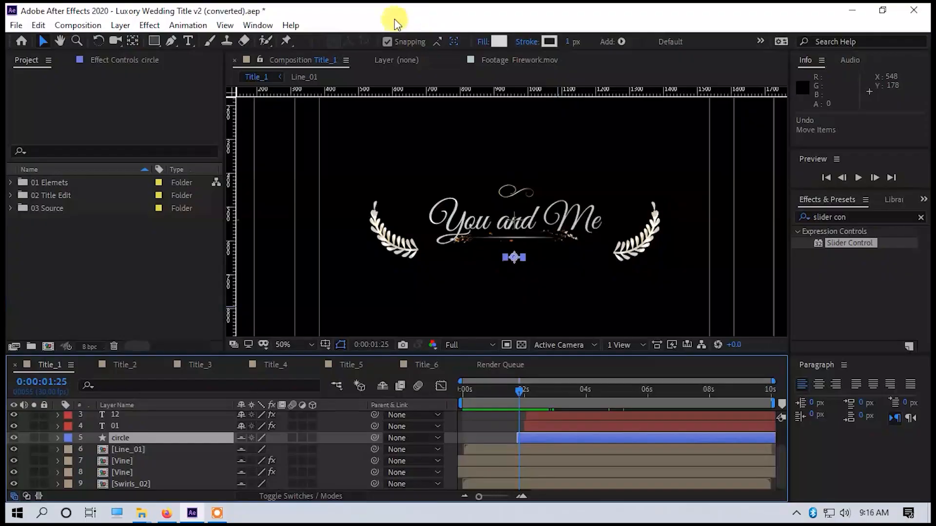
# Switch to After Effects and import all six JPG pictures from the wedding pix folder as footage.
pyautogui.click(16, 25)
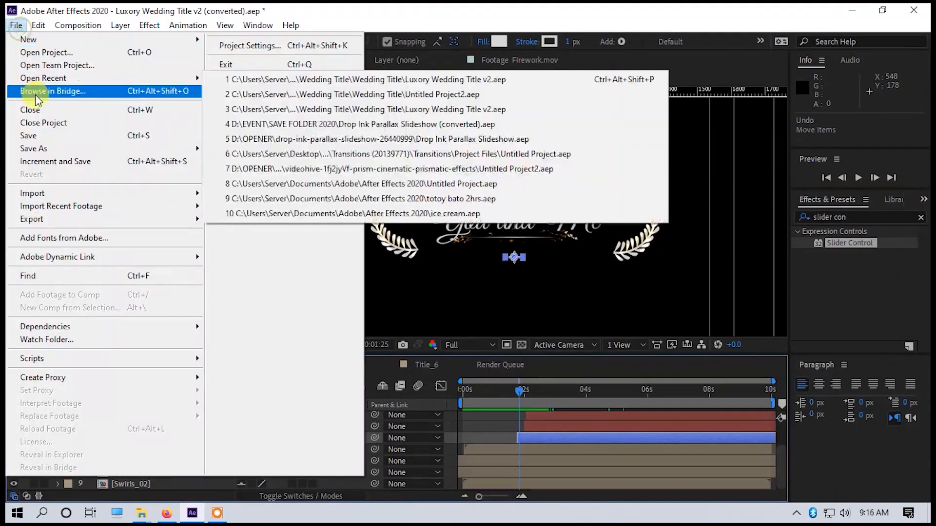
pyautogui.moveTo(120, 194)
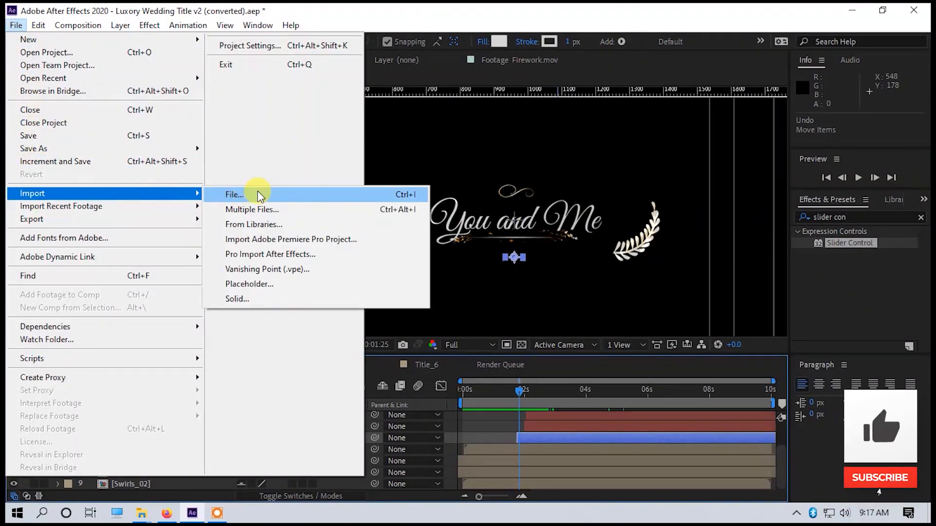
pyautogui.click(248, 209)
pyautogui.click(173, 159)
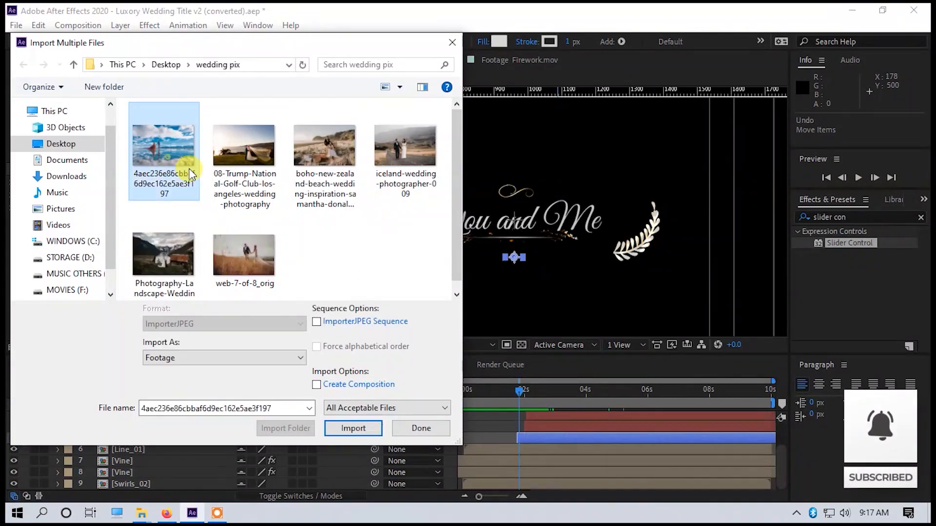
pyautogui.keyDown('shift'); pyautogui.click(253, 259); pyautogui.keyUp('shift')
pyautogui.press('Return')
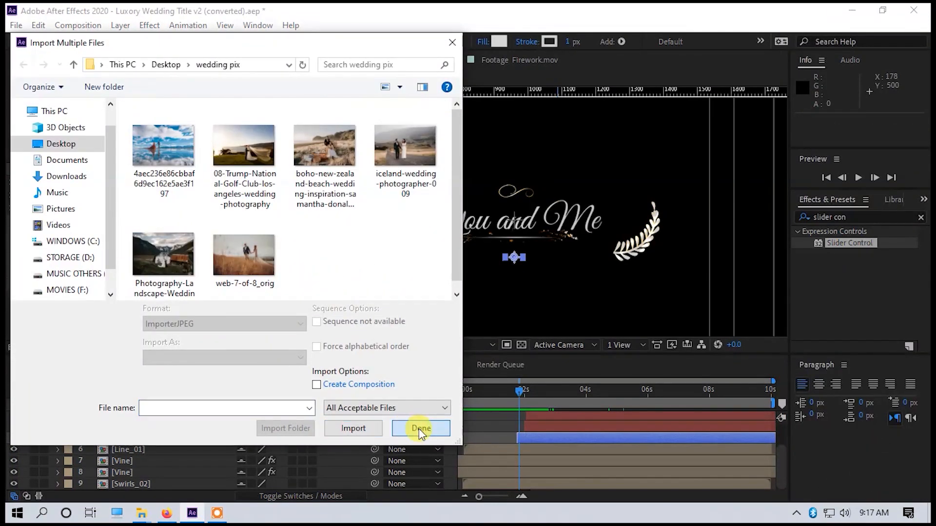
pyautogui.click(419, 429)
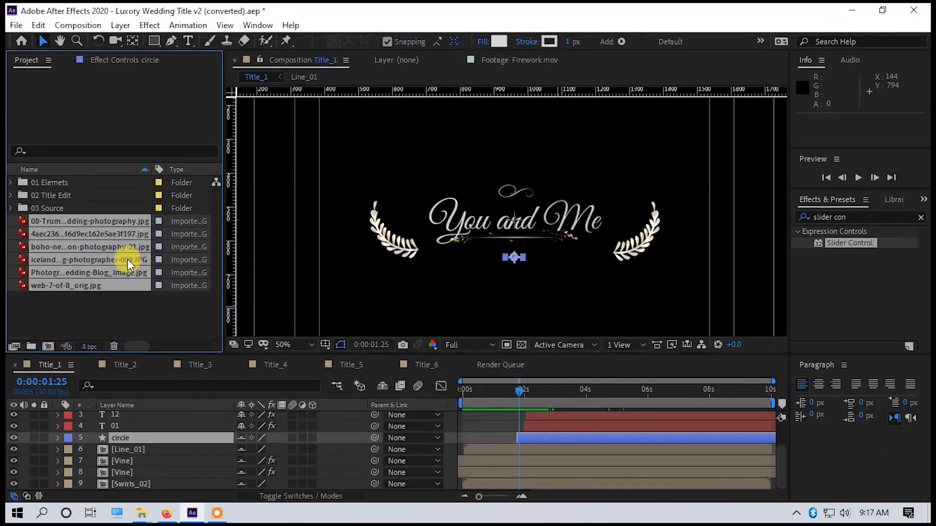
# Add the 08-Trump wedding photo as the bottom layer of Title_1, starting near 0 s, and move the current time to 0:00:02:26.
pyautogui.click(80, 221)
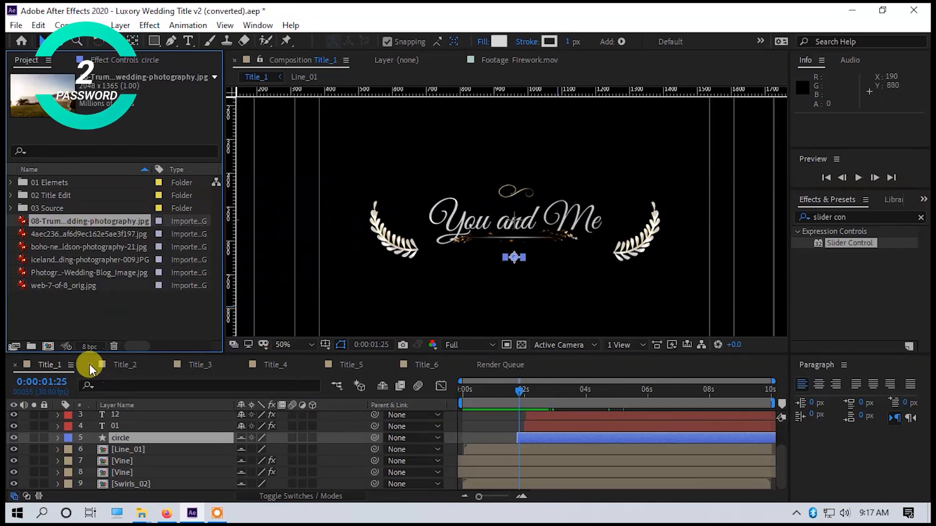
pyautogui.moveTo(83, 220); pyautogui.dragTo(479, 488)
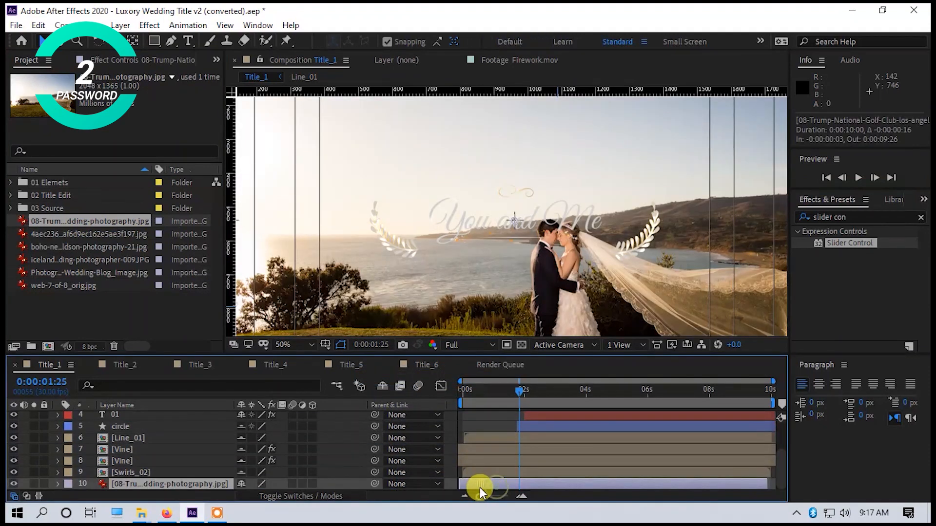
pyautogui.moveTo(516, 387); pyautogui.dragTo(571, 390)
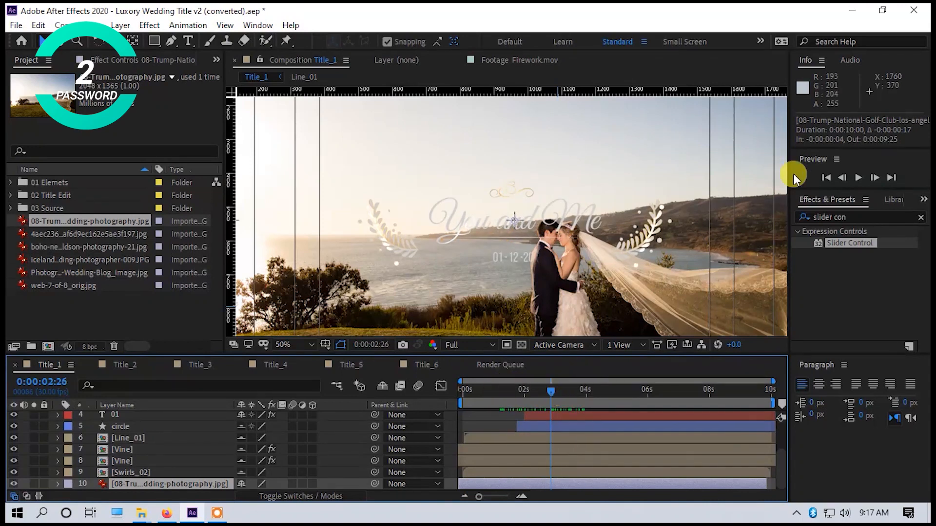
# Search the effects for "slider control" and apply Slider Control to the photo layer in Title_1.
pyautogui.moveTo(864, 217); pyautogui.dragTo(625, 228)
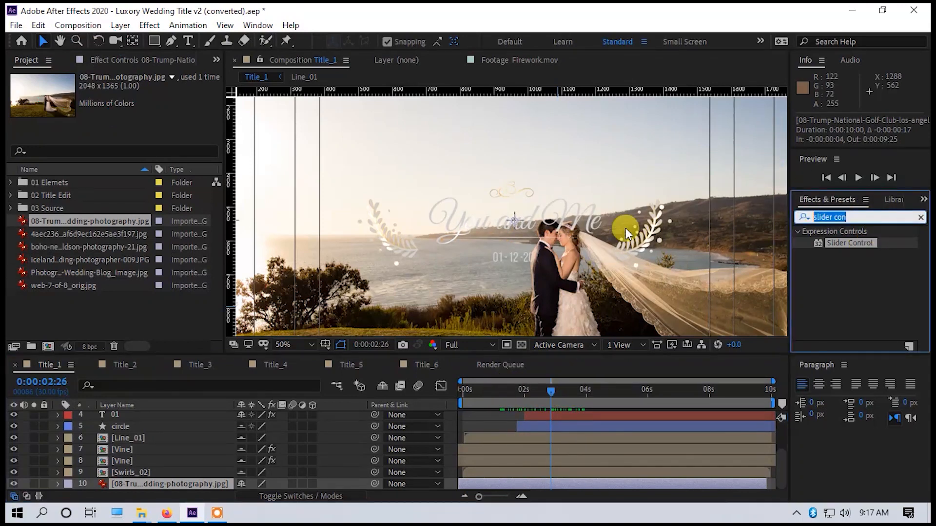
pyautogui.write('slider co')
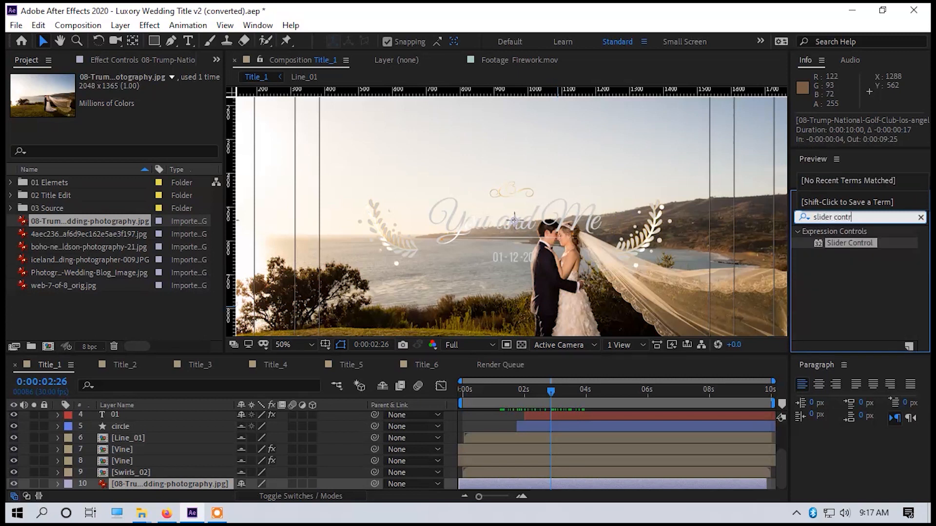
pyautogui.moveTo(857, 243); pyautogui.dragTo(510, 481)
pyautogui.moveTo(194, 487); pyautogui.dragTo(497, 483)
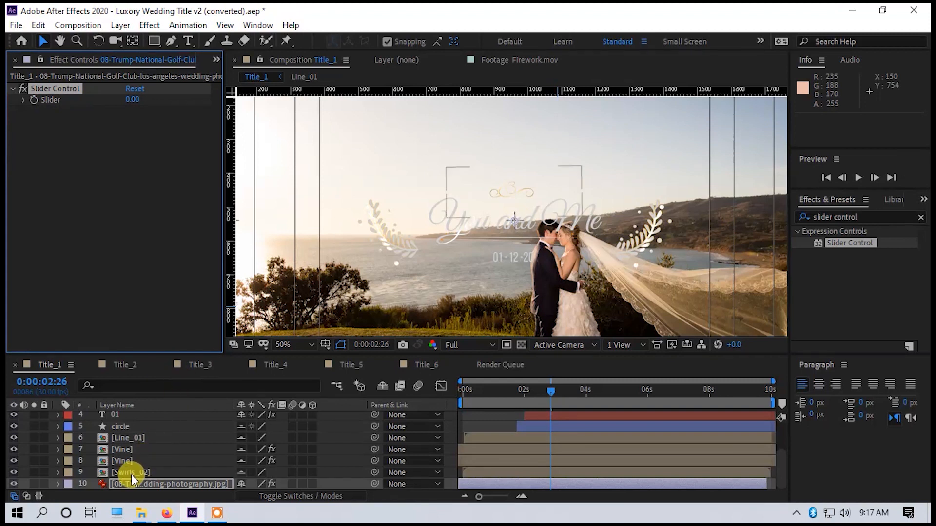
# Link the photo layer's opacity to its Slider Control and set the slider to 56.39.
pyautogui.click(149, 483)
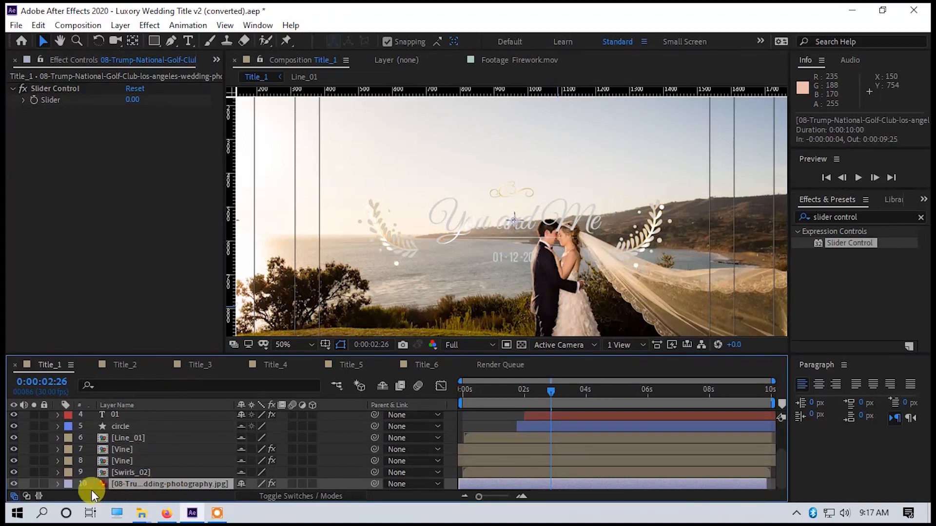
pyautogui.click(58, 484)
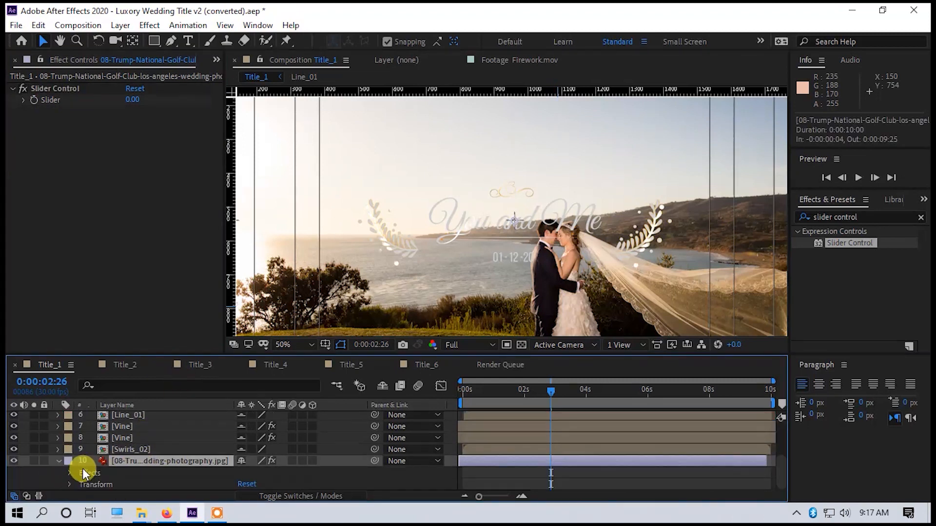
pyautogui.click(69, 484)
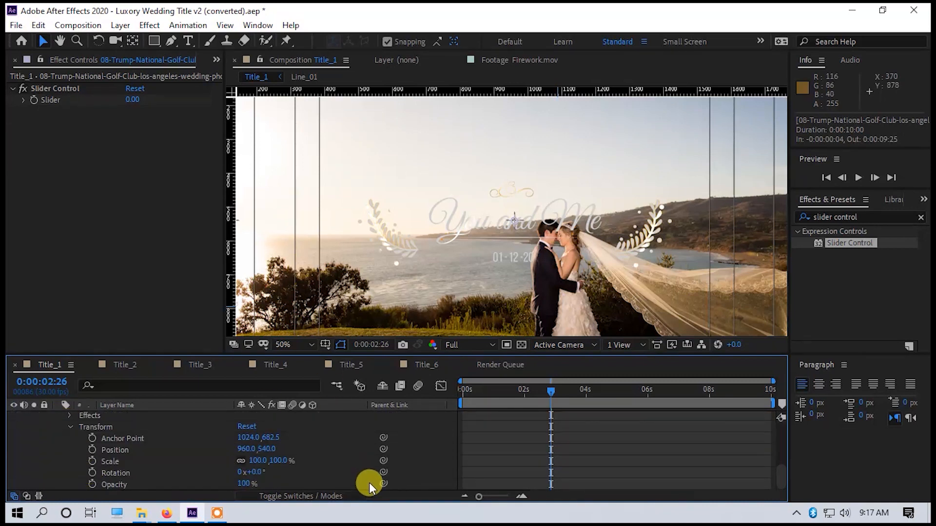
pyautogui.click(383, 484)
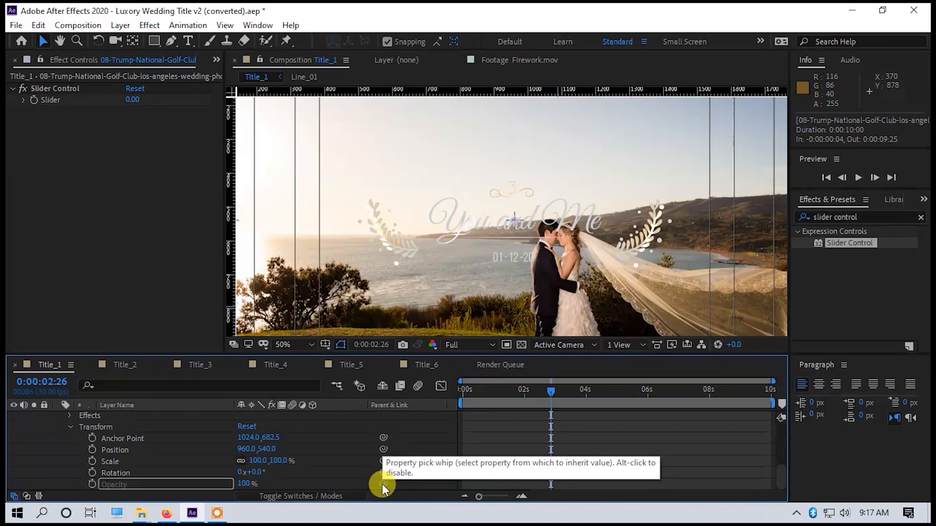
pyautogui.moveTo(383, 484); pyautogui.dragTo(47, 99)
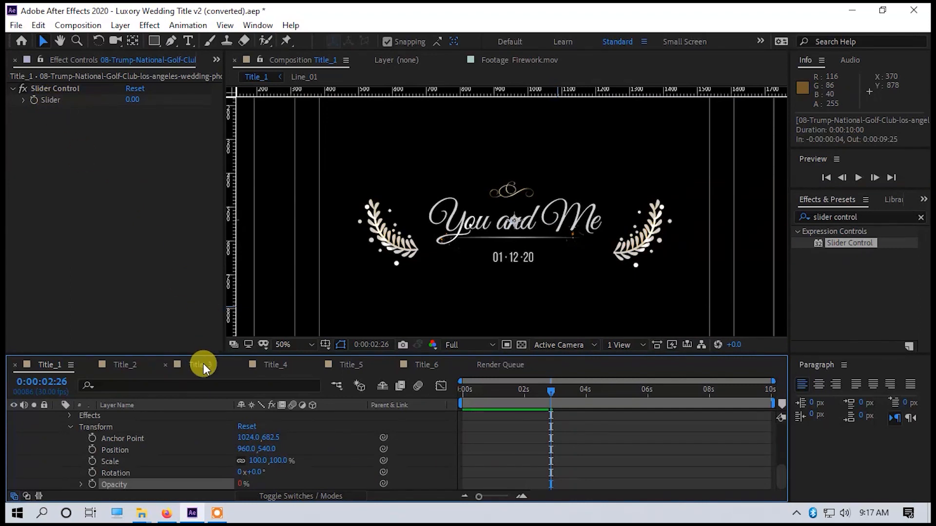
pyautogui.click(23, 100)
pyautogui.moveTo(41, 120); pyautogui.dragTo(122, 128)
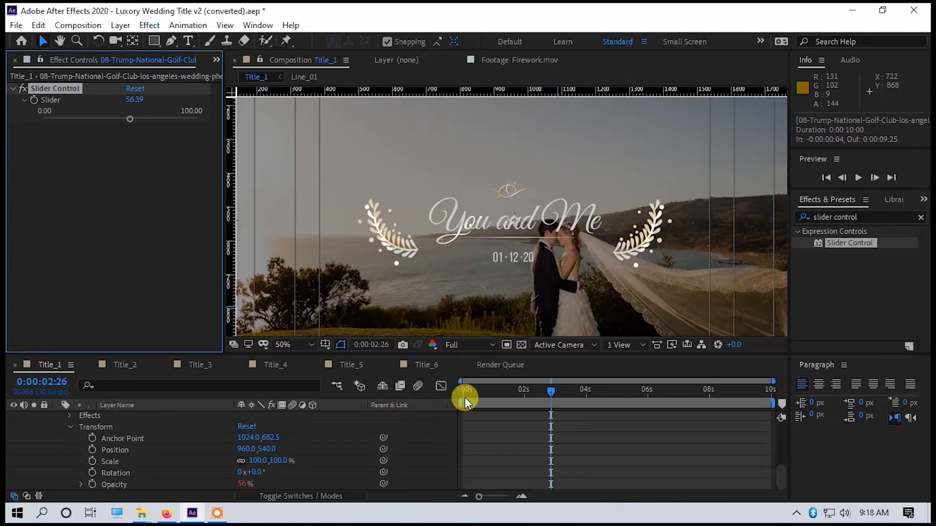
# Preview the Title_1 animation over the dimmed photo, playing it from the start of the timeline.
pyautogui.press('space')
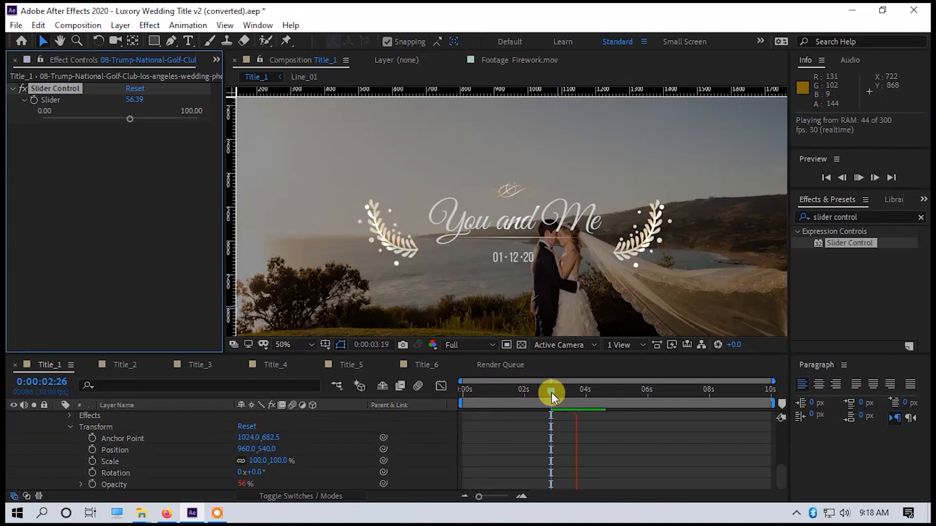
pyautogui.moveTo(555, 389); pyautogui.dragTo(326, 393)
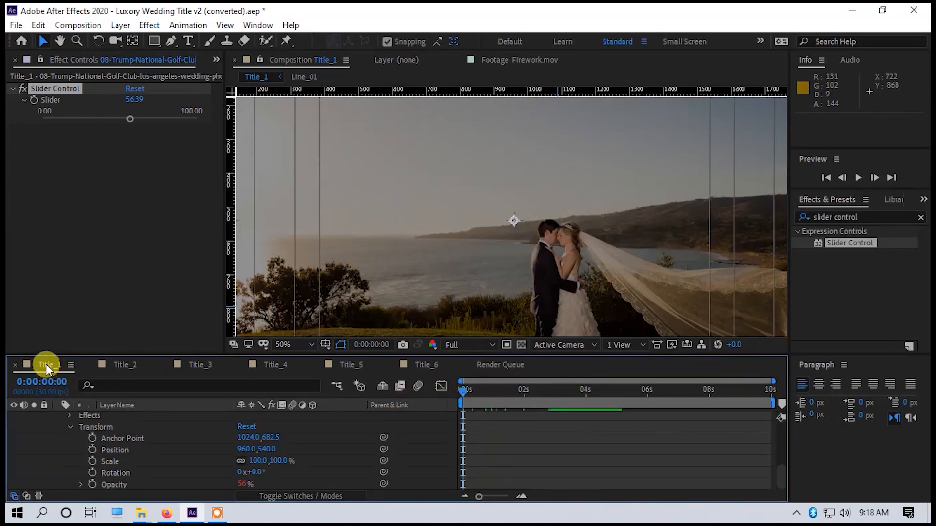
pyautogui.press('space')
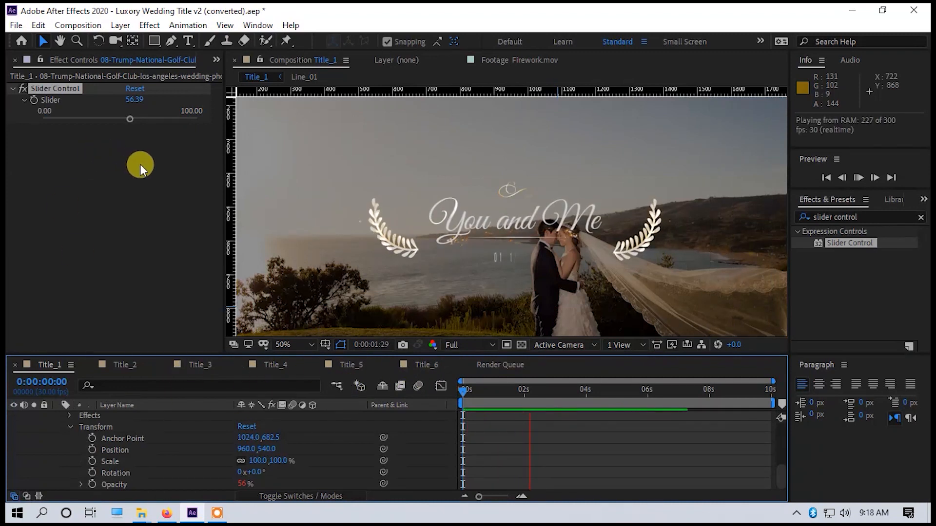
pyautogui.press('space')
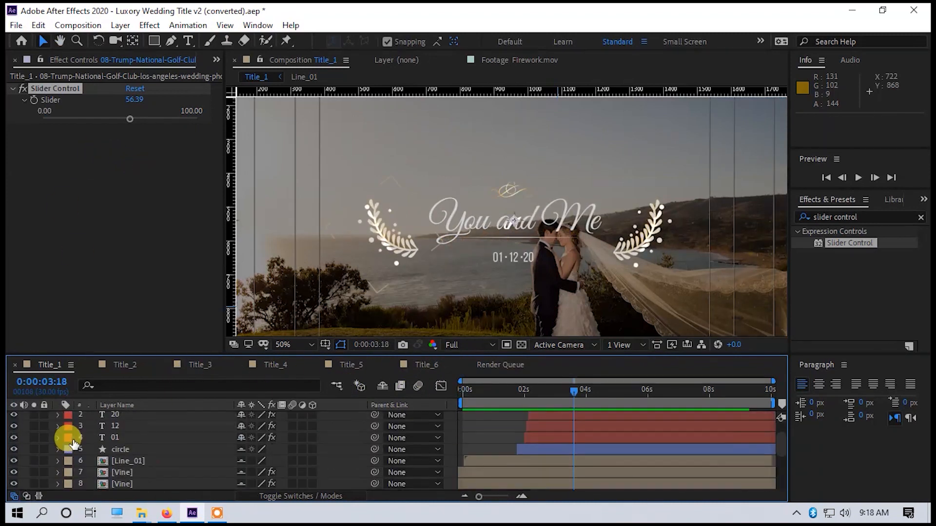
pyautogui.scroll(-2, 419, 439)
pyautogui.scroll(2, 420, 440)
pyautogui.moveTo(576, 391); pyautogui.dragTo(440, 399)
pyautogui.press('space')
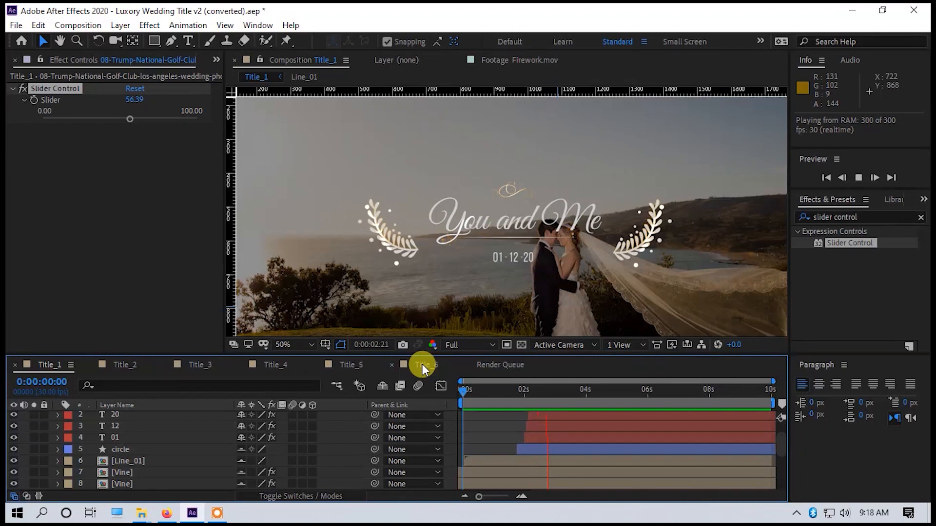
# Open the Title_2 composition and bring up the project's imported files.
pyautogui.click(126, 364)
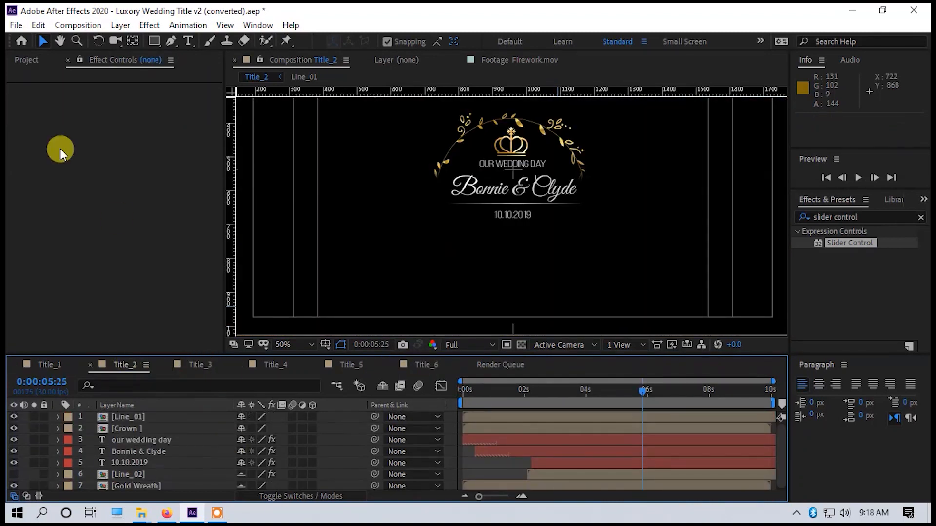
pyautogui.click(24, 62)
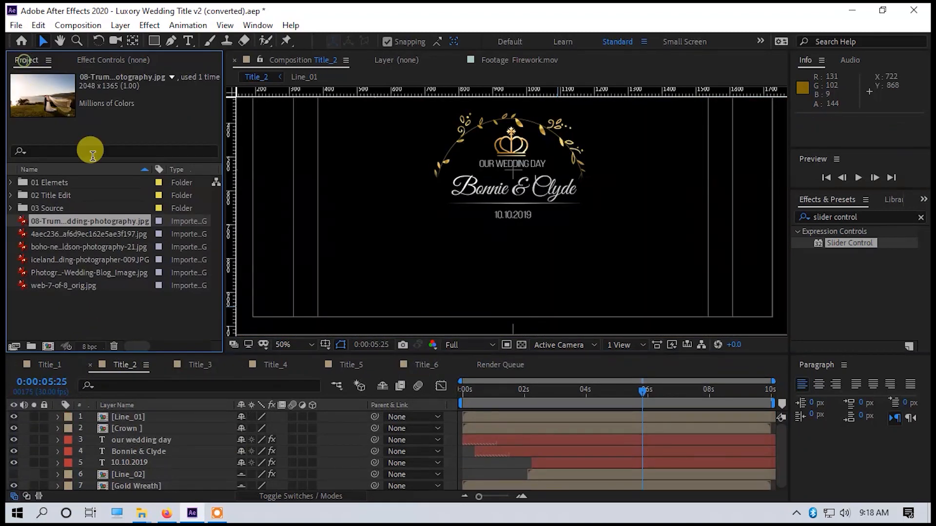
pyautogui.moveTo(72, 222); pyautogui.dragTo(480, 487)
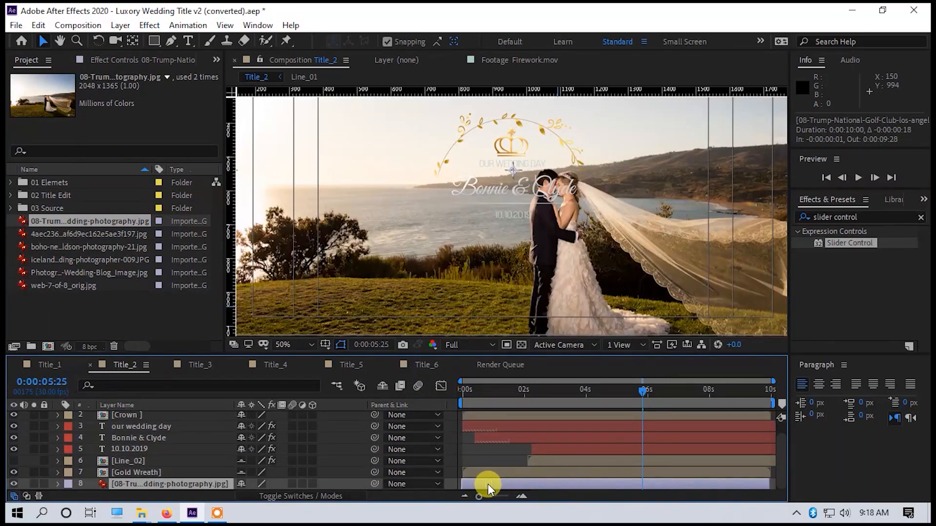
pyautogui.moveTo(487, 484); pyautogui.dragTo(487, 484)
pyautogui.hotkey('ctrl', 'z')
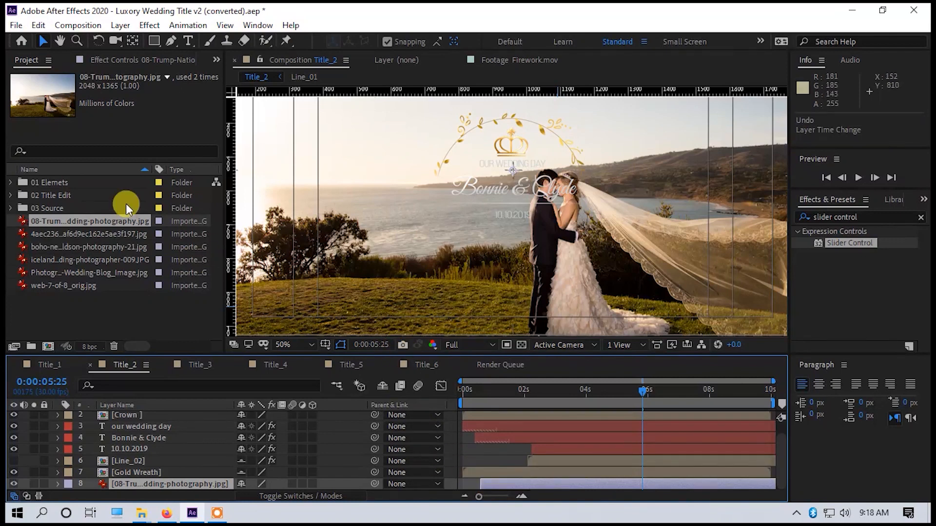
pyautogui.hotkey('ctrl', 'z')
# Add the 4aec236 lake photo as the bottom layer of Title_2 from 0 s and move the current time to 0:00:01:11.
pyautogui.moveTo(62, 237); pyautogui.dragTo(480, 489)
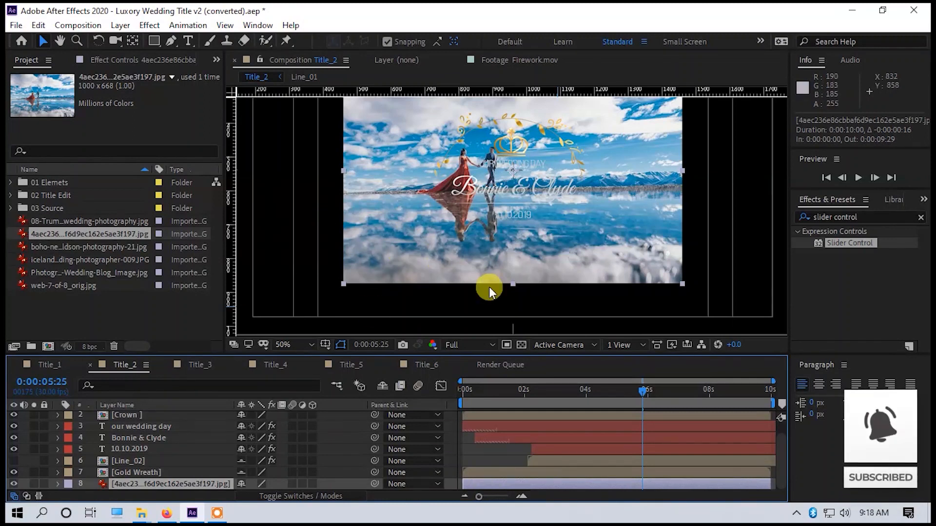
pyautogui.moveTo(645, 387); pyautogui.dragTo(505, 403)
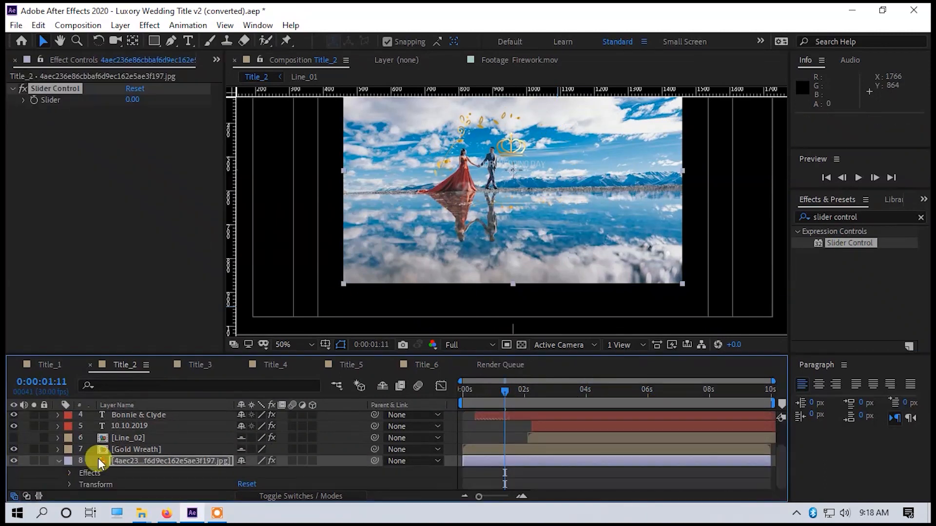
# Link the lake photo's opacity in Title_2 to its Slider Control and raise the slider for a dimmed background.
pyautogui.moveTo(383, 485); pyautogui.dragTo(46, 100)
pyautogui.moveTo(45, 119); pyautogui.dragTo(132, 119)
# Scale the 08-Trump photo layer in Title_1 down to 87%.
pyautogui.scroll(-2, 455, 191)
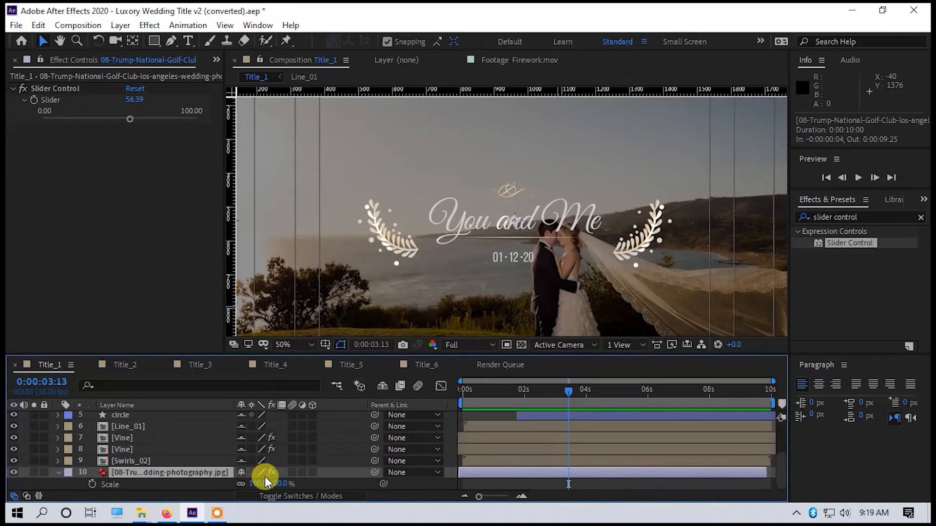
pyautogui.press(',')
pyautogui.press(',')
pyautogui.moveTo(244, 480); pyautogui.dragTo(249, 484)
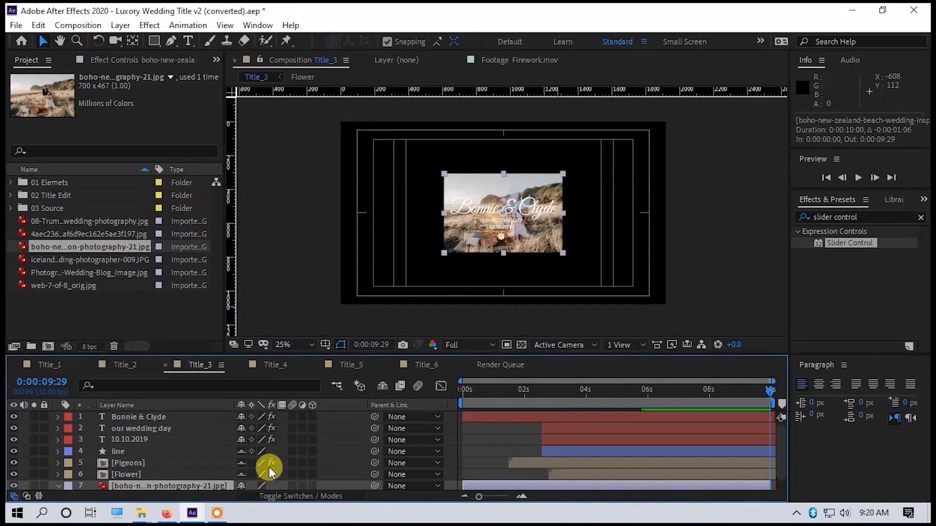
# Scale the boho-new-zealand photo layer at the bottom of Title_3 to 246%.
pyautogui.moveTo(268, 467); pyautogui.dragTo(381, 383)
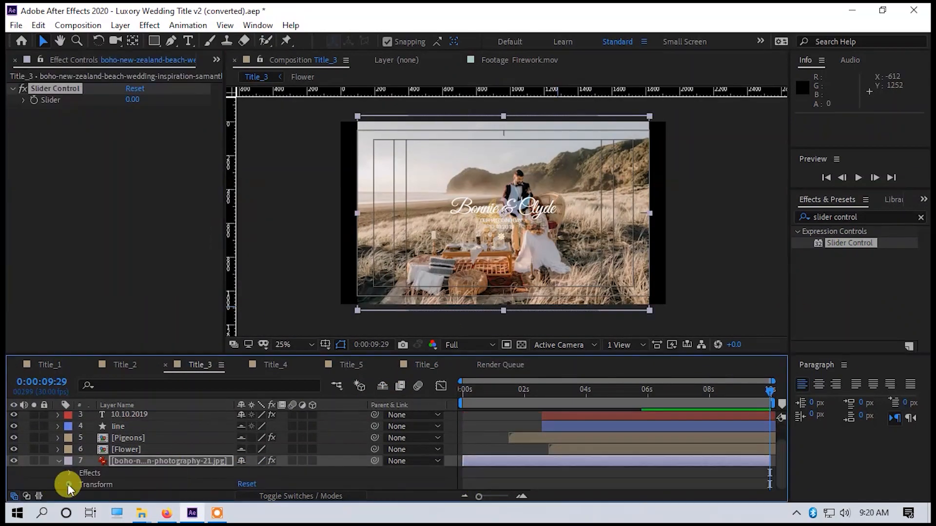
# Link the Title_3 photo's opacity to its Slider Control and set the slider to 64.76.
pyautogui.moveTo(383, 484); pyautogui.dragTo(46, 100)
pyautogui.moveTo(45, 119); pyautogui.dragTo(143, 131)
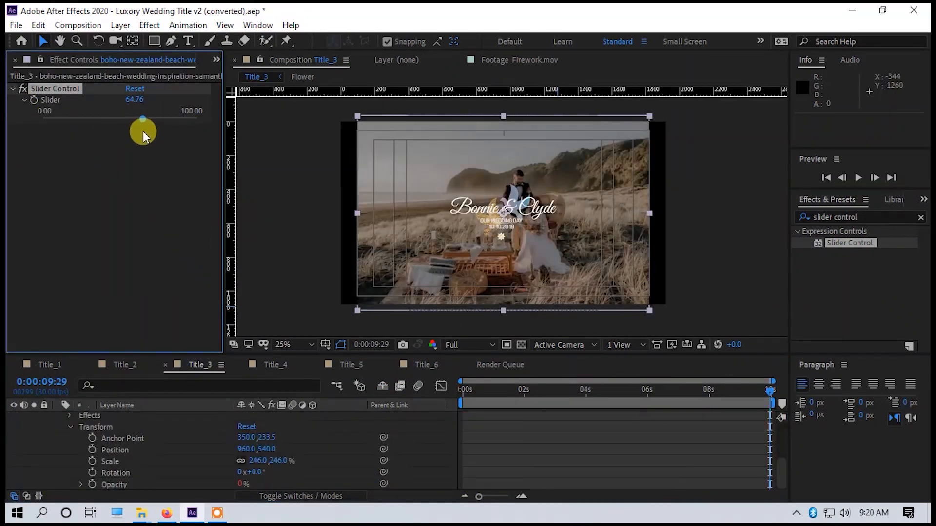
# Add the boho-new-zealand photo as the bottom layer of Title_4 and move the current time to 0:00:03:24.
pyautogui.click(273, 365)
pyautogui.click(31, 60)
pyautogui.moveTo(54, 247); pyautogui.dragTo(141, 485)
pyautogui.moveTo(689, 391); pyautogui.dragTo(580, 391)
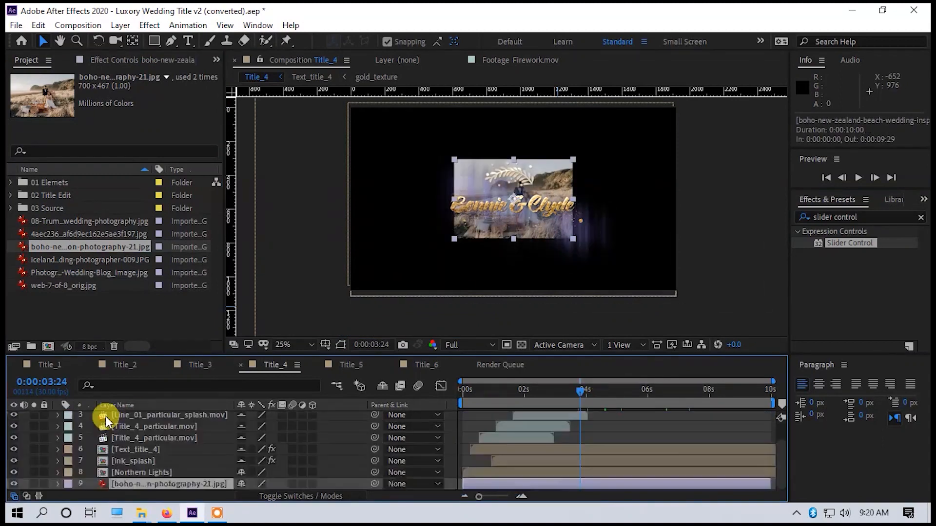
# Scale the boho-new-zealand photo layer at the bottom of Title_4 to 281%.
pyautogui.press('s')
pyautogui.moveTo(271, 484); pyautogui.dragTo(411, 365)
pyautogui.moveTo(850, 243); pyautogui.dragTo(171, 472)
pyautogui.click(70, 472)
pyautogui.scroll(-1, 88, 475)
pyautogui.click(81, 462)
pyautogui.hotkey('ctrl', 'z')
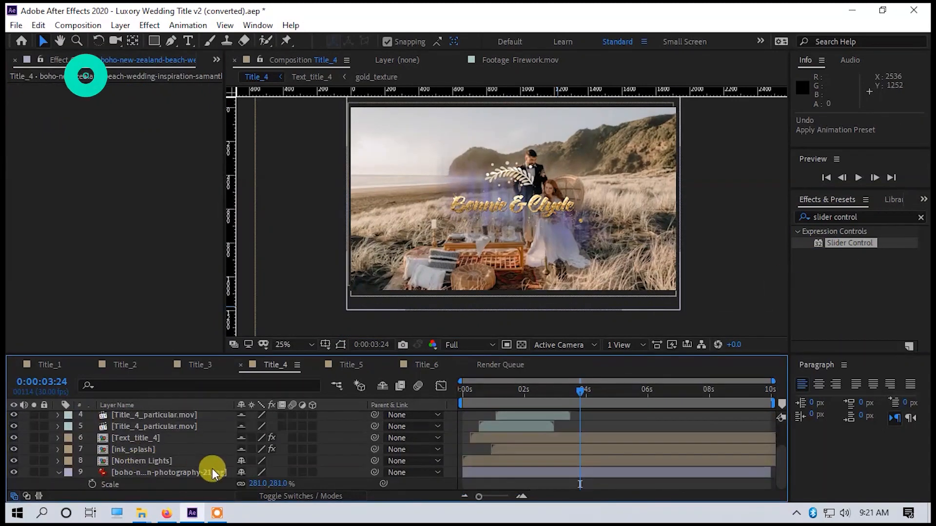
# Add a Slider Control to the Title_4 photo, link the photo's opacity to it, and adjust the slider to dim the photo.
pyautogui.press('s')
pyautogui.press('s')
pyautogui.click(170, 484)
pyautogui.doubleClick(850, 243)
pyautogui.click(58, 484)
pyautogui.scroll(-3, 88, 475)
pyautogui.click(70, 484)
pyautogui.moveTo(384, 484); pyautogui.dragTo(51, 99)
pyautogui.moveTo(44, 119); pyautogui.dragTo(153, 130)
pyautogui.scroll(3, 512, 429)
# Add the iceland wedding photo as the bottom layer of Title_5 and scale it slightly down to fit the frame.
pyautogui.click(352, 366)
pyautogui.click(25, 63)
pyautogui.moveTo(91, 260); pyautogui.dragTo(127, 483)
pyautogui.moveTo(528, 391); pyautogui.dragTo(460, 385)
pyautogui.press('s')
pyautogui.scroll(-1, 153, 487)
pyautogui.moveTo(259, 484); pyautogui.dragTo(255, 484)
pyautogui.press('s')
# Link the Title_5 photo's opacity to a new Slider Control, adjust the slider to dim the photo, and preview the title.
pyautogui.doubleClick(850, 243)
pyautogui.click(58, 484)
pyautogui.click(70, 484)
pyautogui.moveTo(384, 482); pyautogui.dragTo(51, 100)
pyautogui.moveTo(463, 392); pyautogui.dragTo(521, 391)
pyautogui.moveTo(45, 119); pyautogui.dragTo(118, 128)
pyautogui.press('space')
# Open Title_6, move the current time to 0:00:02:13, and show the project's imported photos.
pyautogui.click(427, 365)
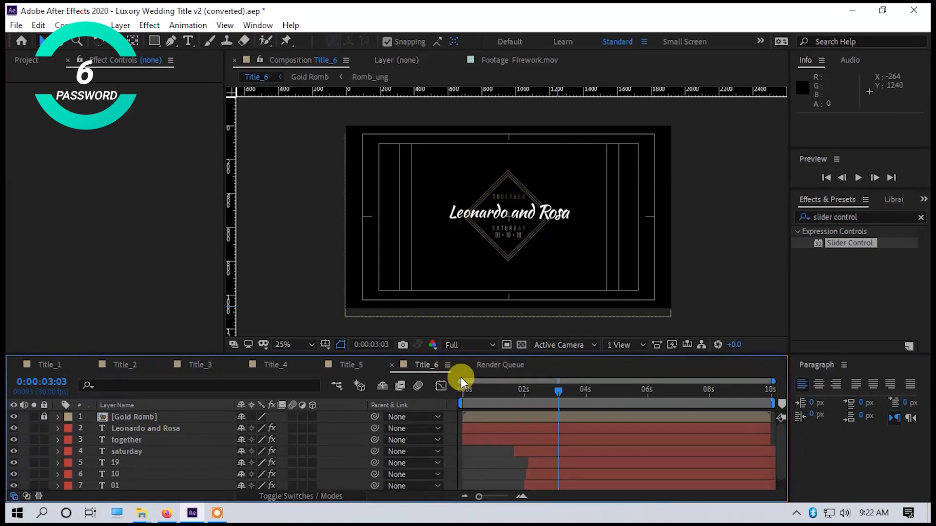
pyautogui.hotkey('ctrl', 's')
pyautogui.click(60, 145)
pyautogui.scroll(-2, 83, 241)
pyautogui.click(422, 334)
pyautogui.moveTo(559, 392); pyautogui.dragTo(538, 392)
pyautogui.click(26, 61)
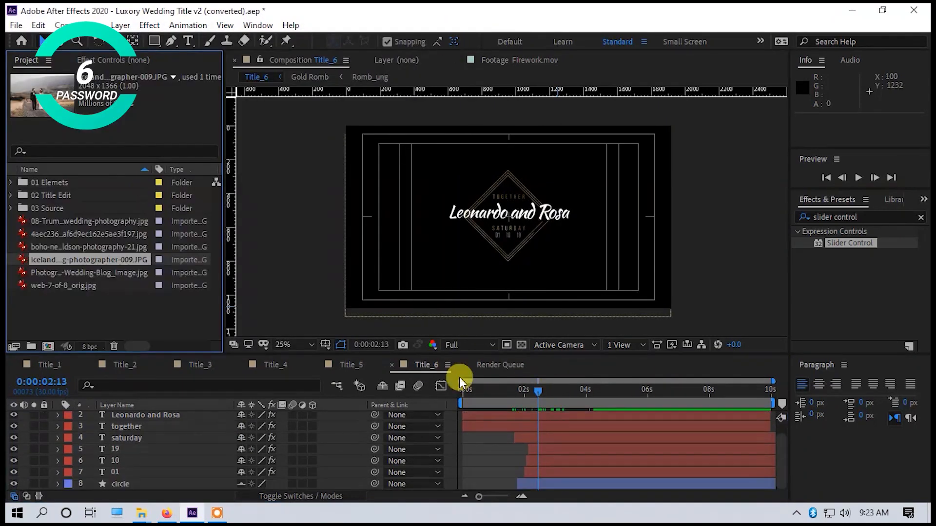
# Add web-7-of-8_orig.jpg as the bottom layer of Title_6 and scale it to 181%.
pyautogui.moveTo(66, 286); pyautogui.dragTo(490, 485)
pyautogui.press('s')
pyautogui.moveTo(258, 484); pyautogui.dragTo(314, 485)
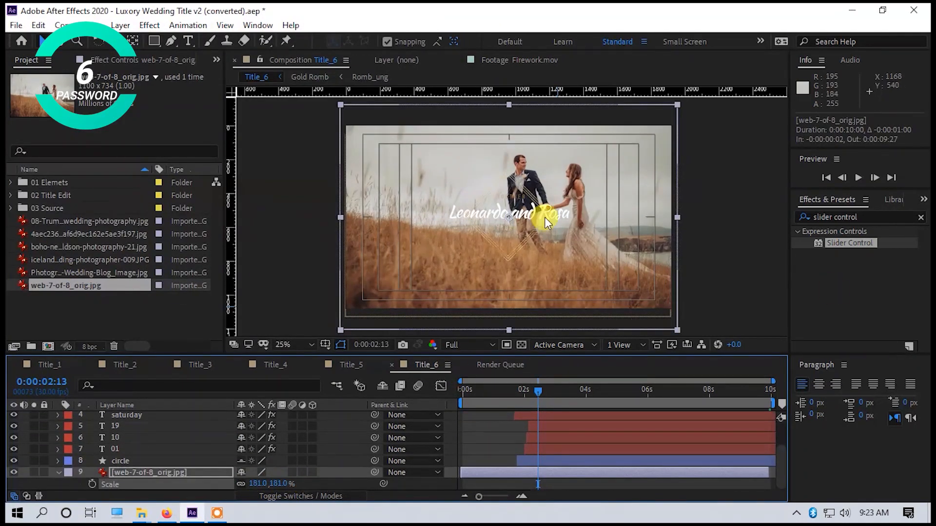
# Link the Title_6 photo's opacity to a new Slider Control, adjust the slider to dim the photo, and preview the title.
pyautogui.doubleClick(850, 243)
pyautogui.click(57, 484)
pyautogui.click(70, 484)
pyautogui.moveTo(383, 484); pyautogui.dragTo(51, 100)
pyautogui.click(24, 100)
pyautogui.moveTo(45, 119); pyautogui.dragTo(143, 129)
pyautogui.press('space')
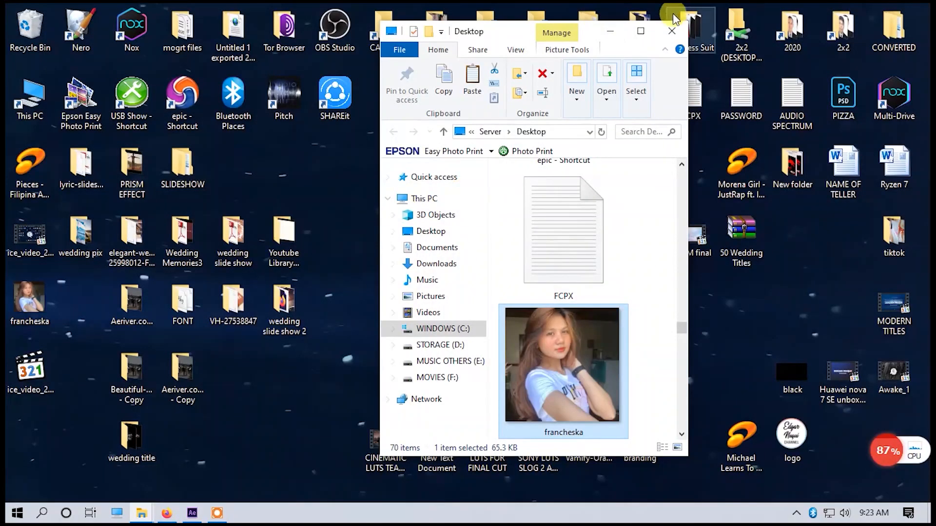
pyautogui.click(672, 30)
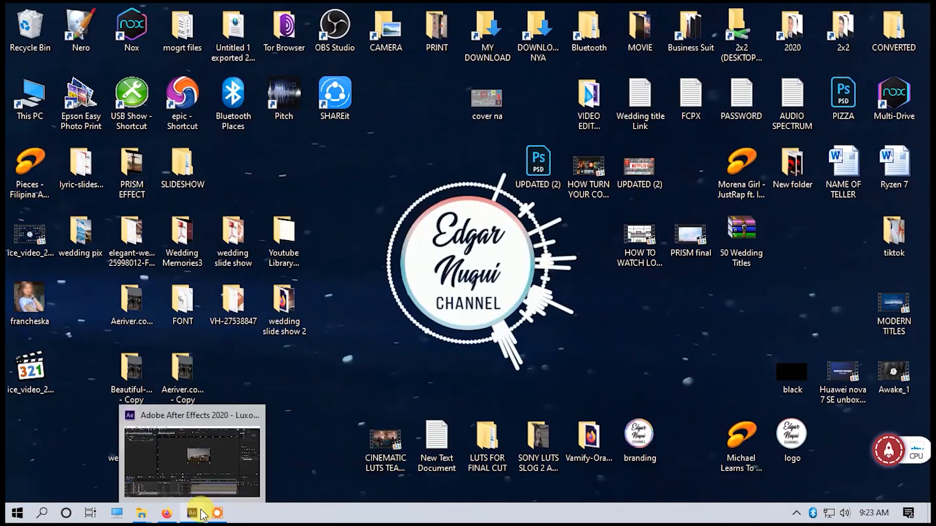
pyautogui.click(131, 378)
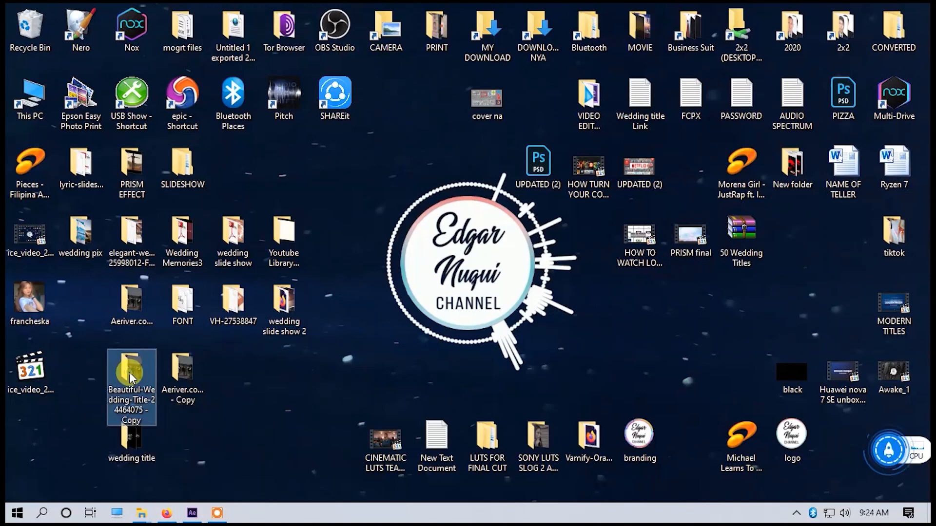
pyautogui.doubleClick(131, 378)
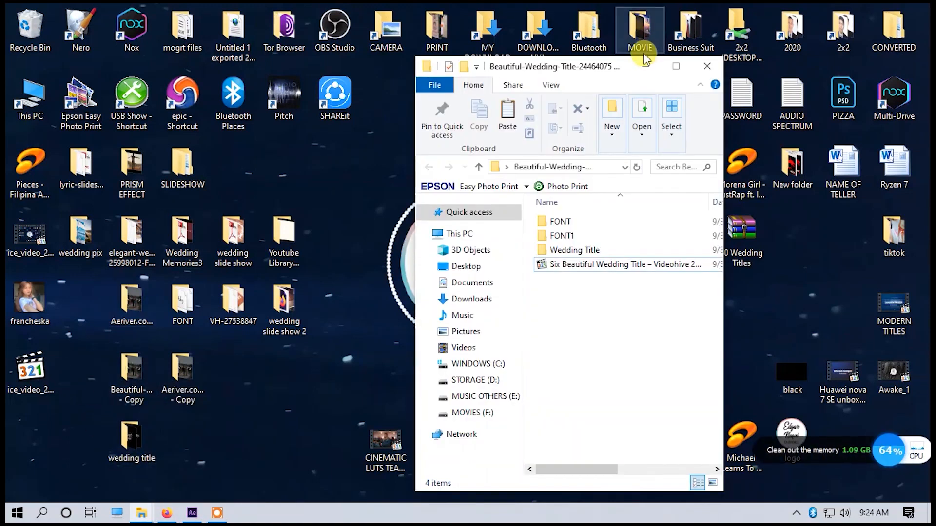
pyautogui.click(706, 66)
# Open the Aeriver.com Six Beautiful Wedding Title folder on the desktop and search it for "particular".
pyautogui.doubleClick(132, 300)
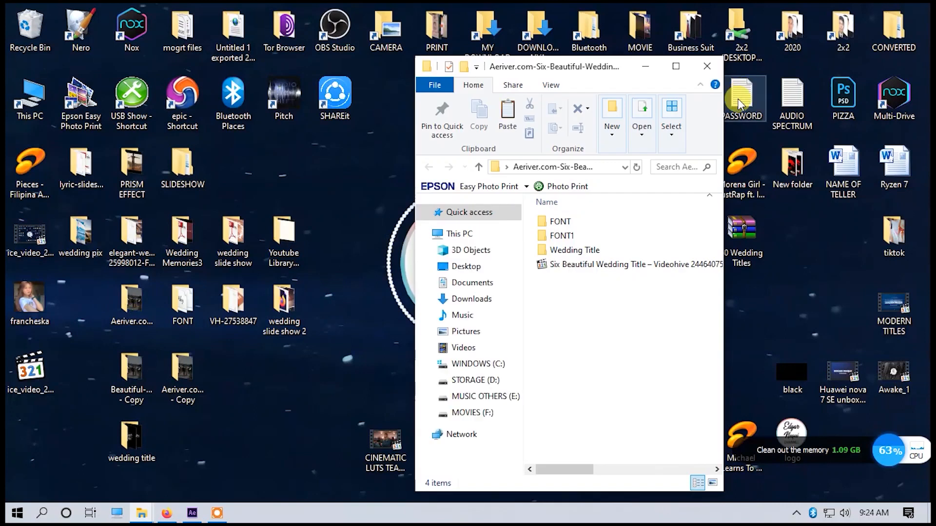
pyautogui.click(681, 165)
pyautogui.write('particular')
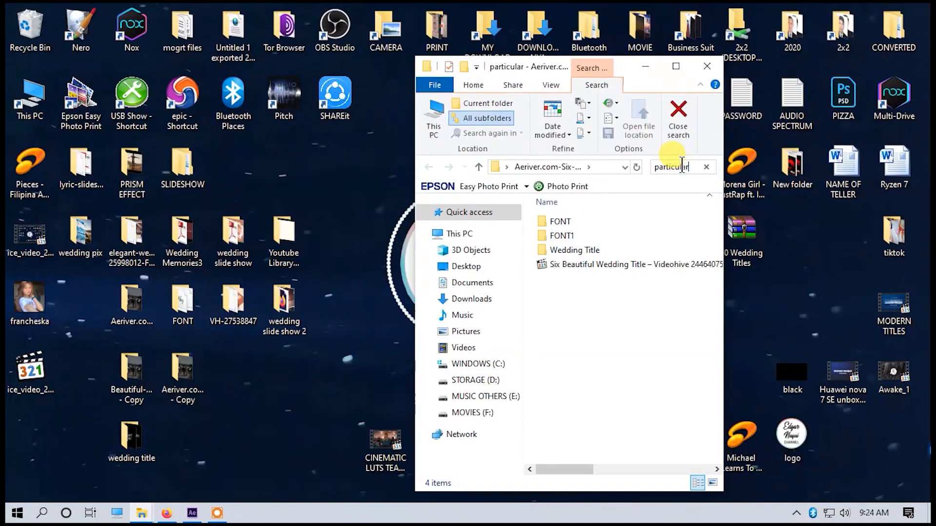
# Play the Title_6_particular_3 and Title_6_particular_2 clips from the search results to compare their particle effects.
pyautogui.doubleClick(620, 210)
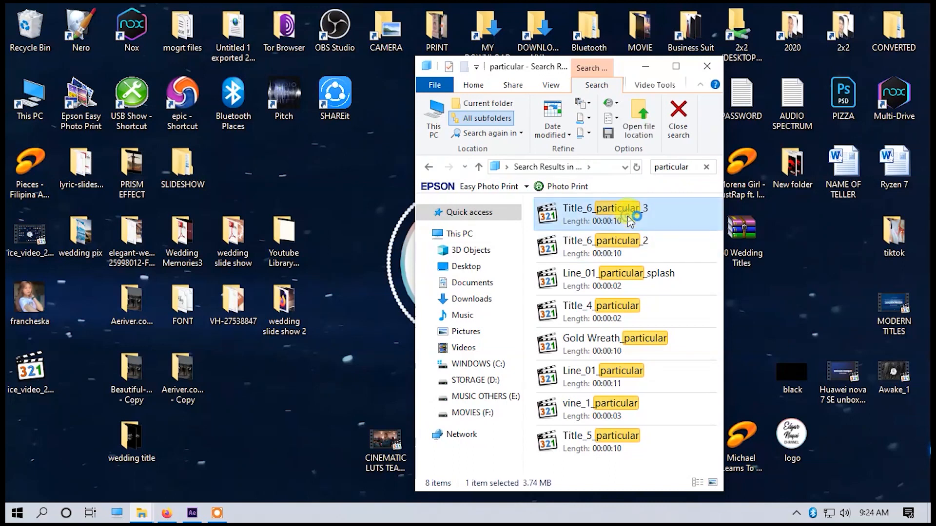
pyautogui.moveTo(538, 80); pyautogui.dragTo(410, 75)
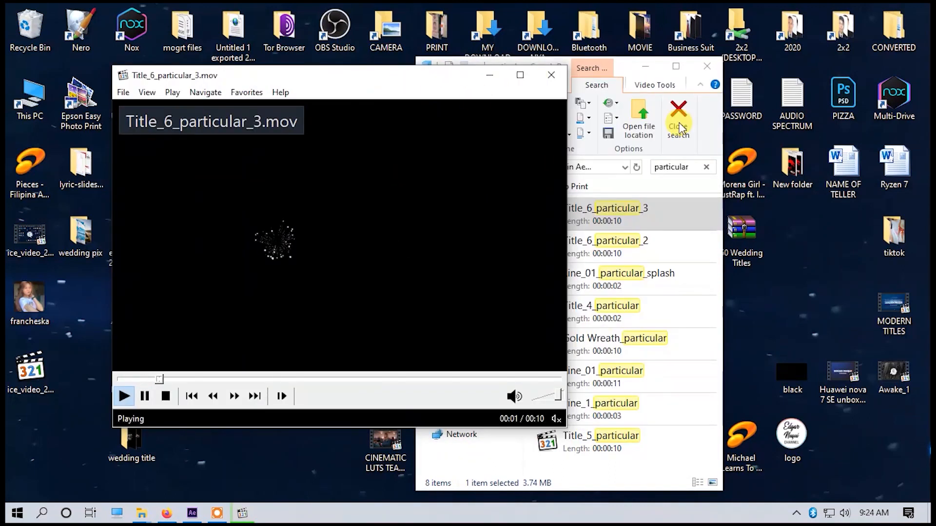
pyautogui.click(635, 243)
pyautogui.doubleClick(635, 244)
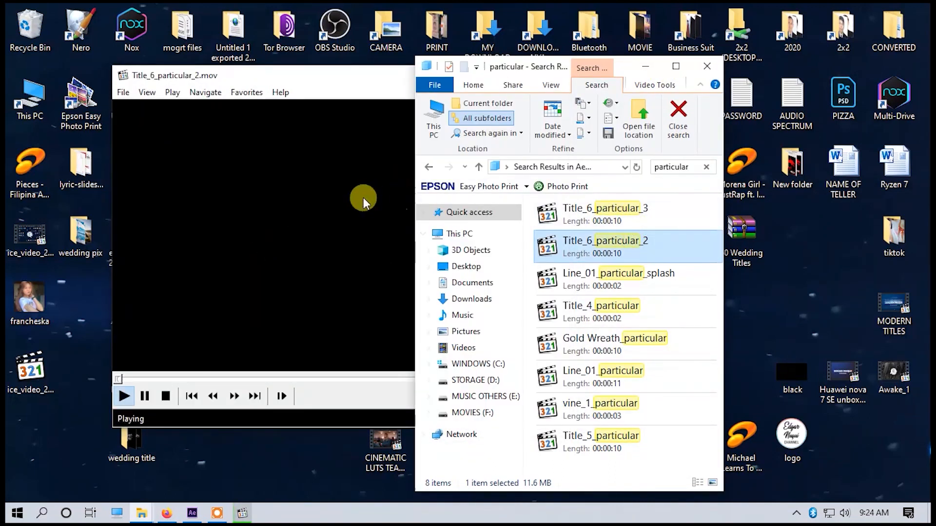
pyautogui.click(353, 86)
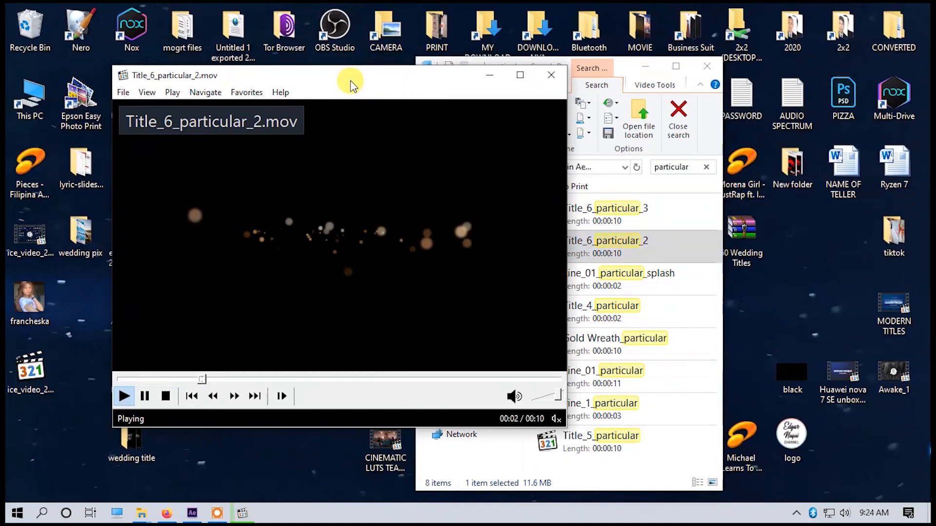
pyautogui.click(547, 78)
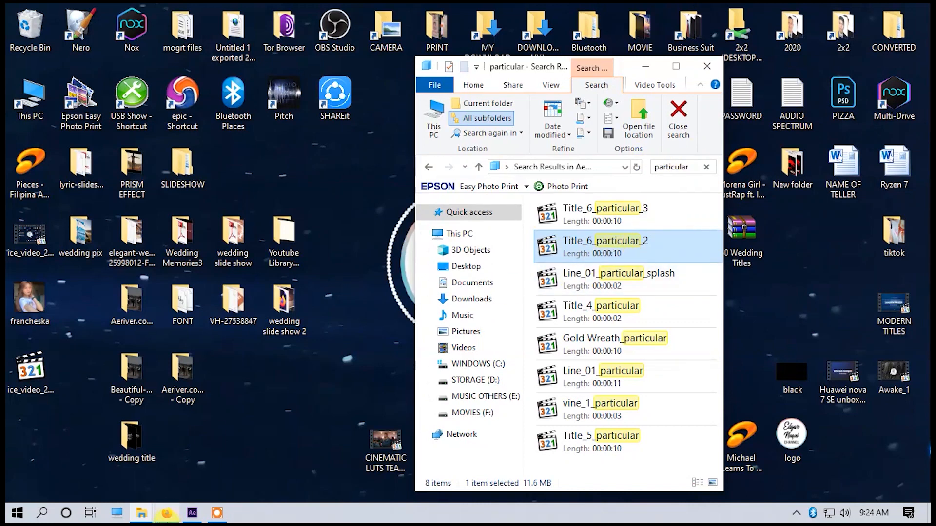
# Switch back to After Effects and examine the effects on the photo and the You and Me text layer in Title_1.
pyautogui.click(192, 513)
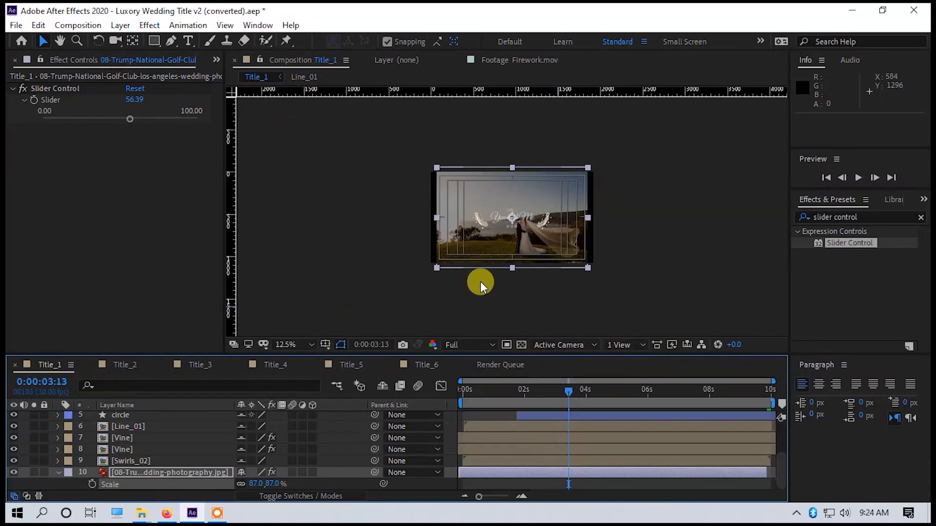
pyautogui.press('.')
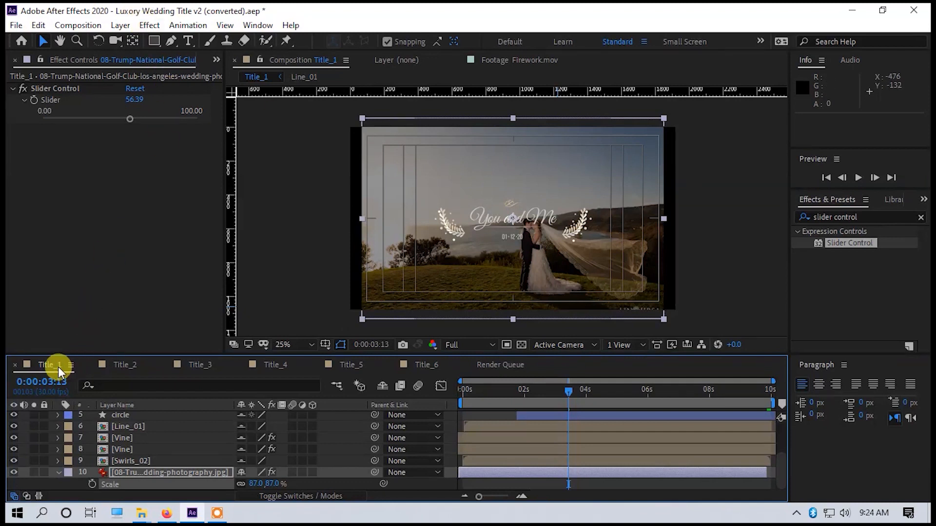
pyautogui.click(63, 59)
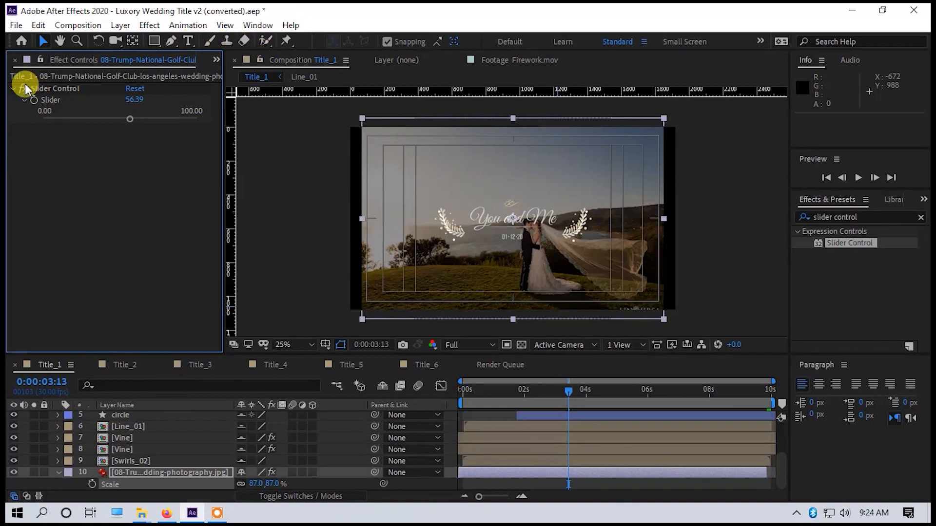
pyautogui.click(14, 88)
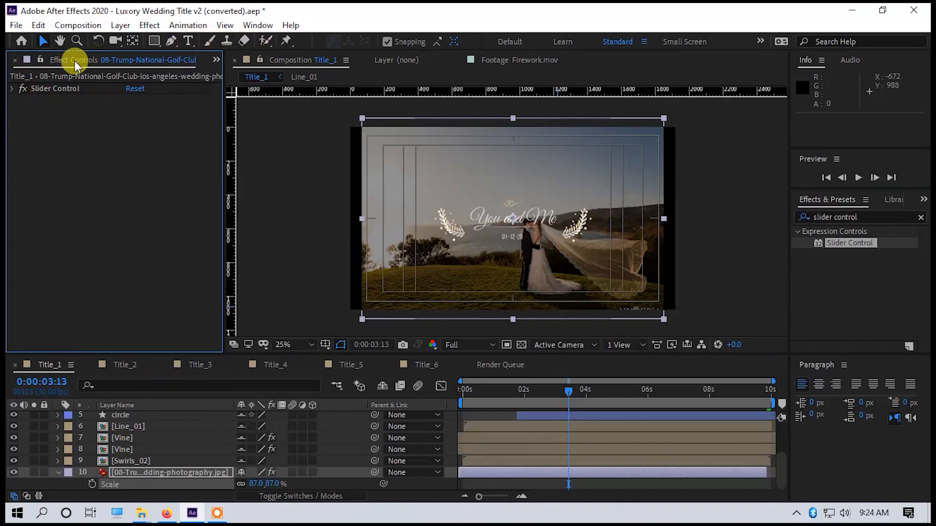
pyautogui.scroll(5, 125, 421)
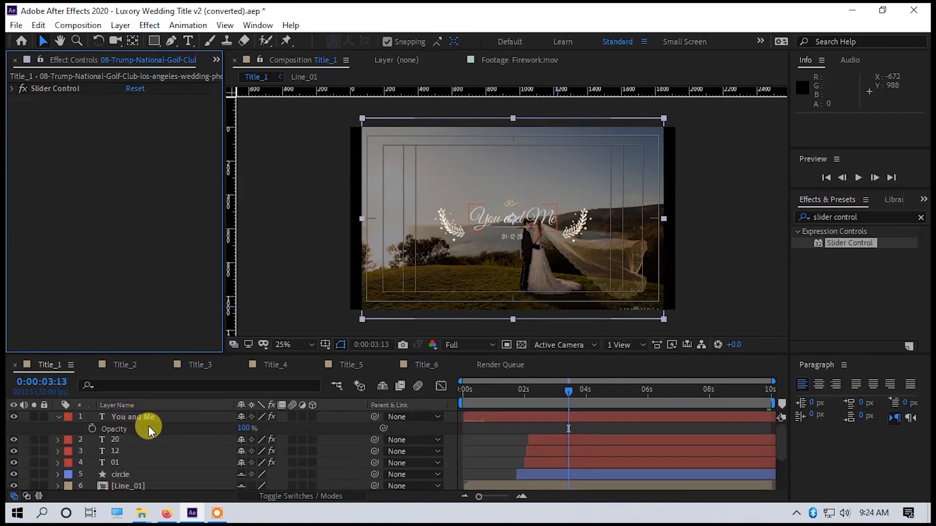
pyautogui.click(157, 416)
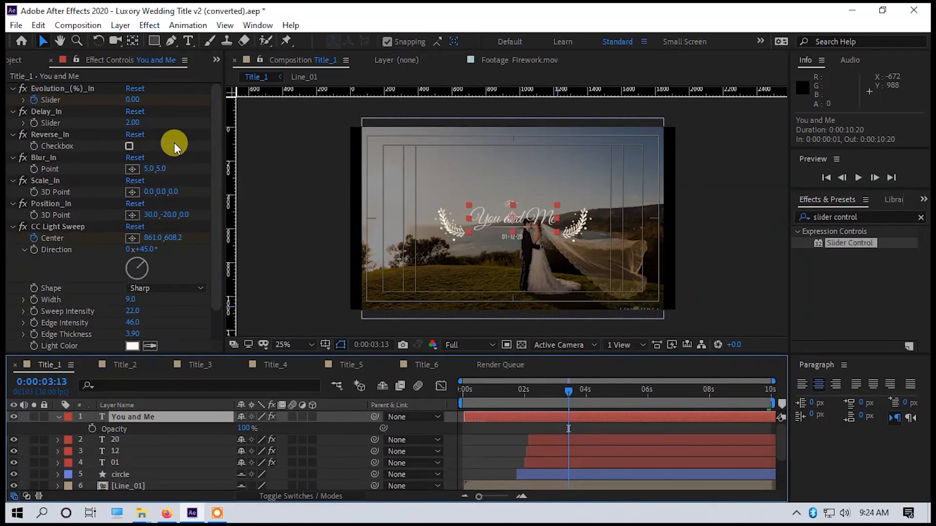
pyautogui.scroll(-2, 174, 143)
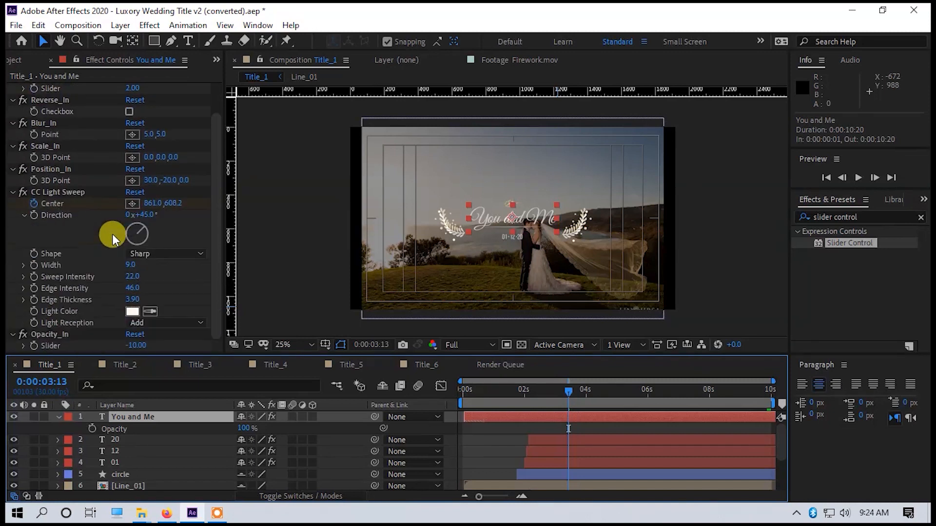
# Import the Title_6_particular_2 clip from the File Explorer search results into the After Effects project.
pyautogui.click(15, 60)
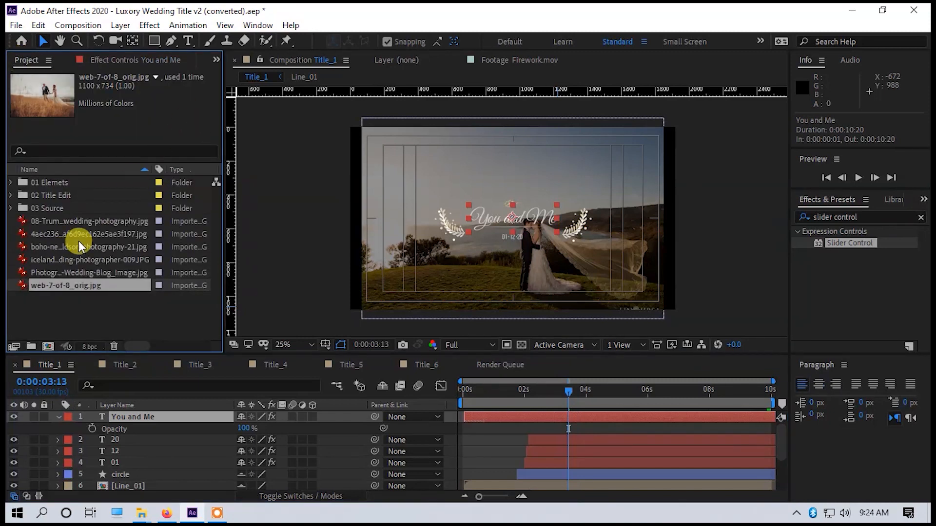
pyautogui.moveTo(142, 512)
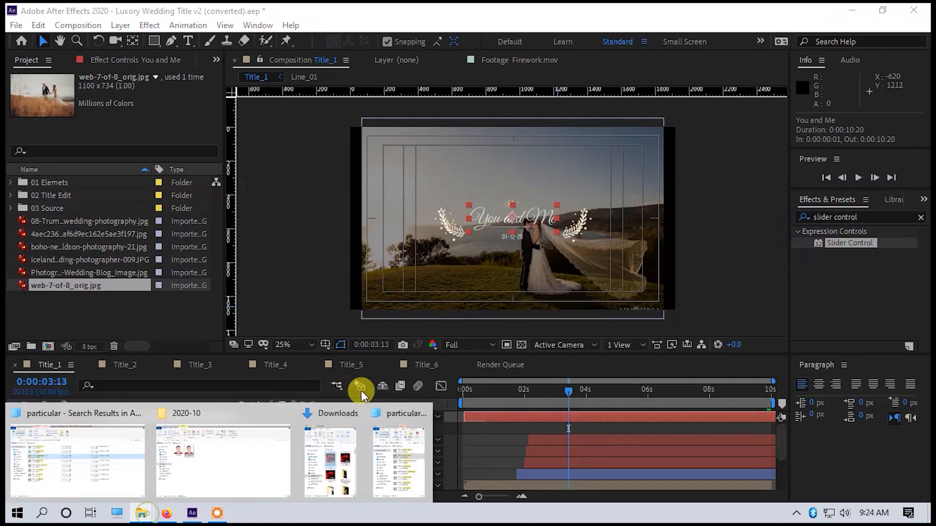
pyautogui.click(401, 456)
pyautogui.moveTo(598, 242); pyautogui.dragTo(86, 308)
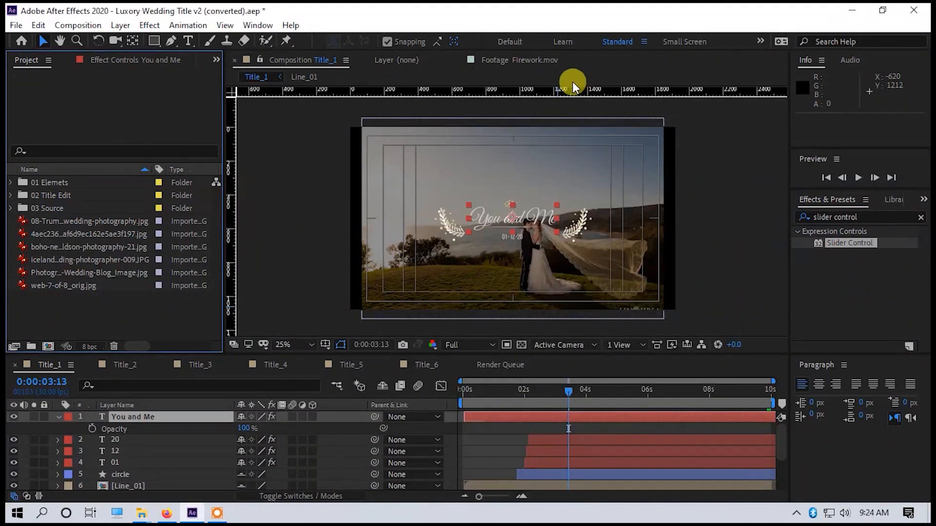
# Place Title_6_particular_2.mov in Title_1 directly above the 08-Trump photo layer.
pyautogui.moveTo(90, 285); pyautogui.dragTo(502, 430)
pyautogui.hotkey('ctrl', 'z')
pyautogui.moveTo(104, 285); pyautogui.dragTo(230, 477)
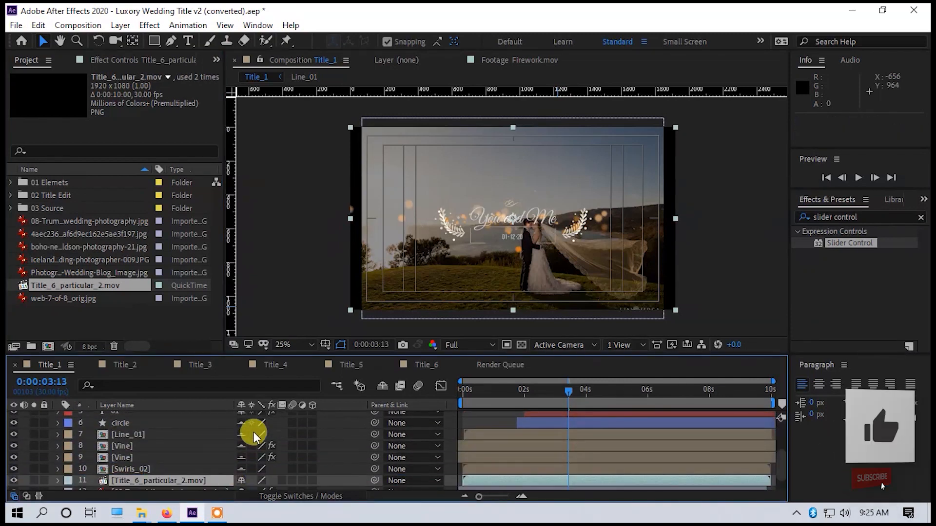
# Move the current time to 0:00:00:00 and shift the lower Title_6_particular_2.mov layer's in point to -0:00:00:04, matching the photo layer.
pyautogui.click(139, 474)
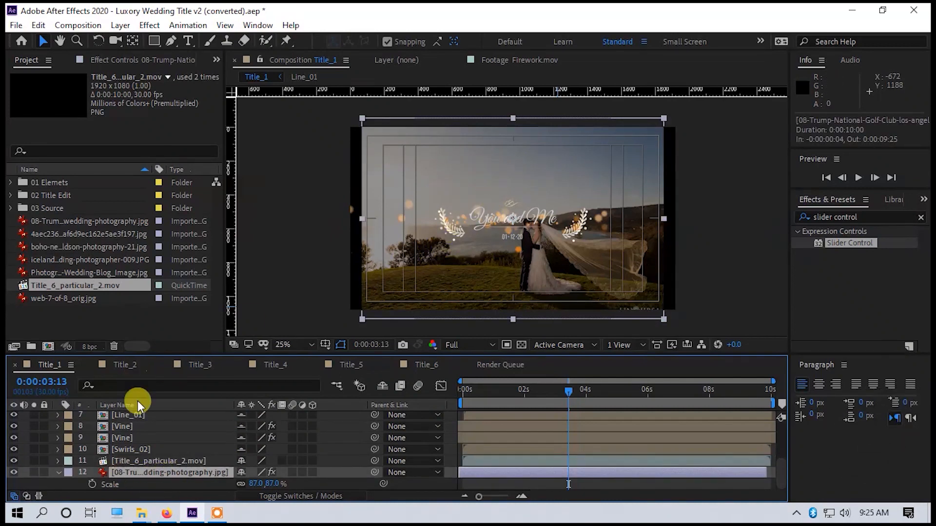
pyautogui.click(143, 463)
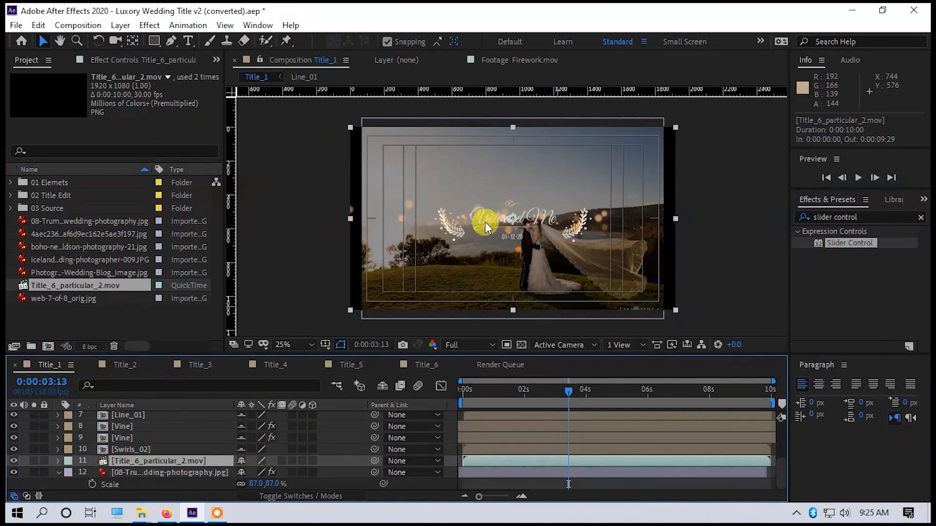
pyautogui.moveTo(568, 385); pyautogui.dragTo(413, 400)
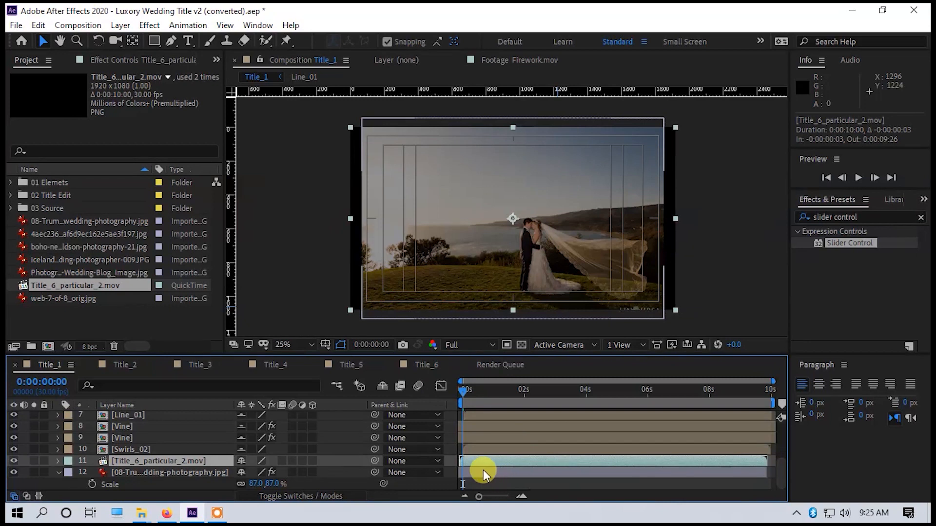
pyautogui.scroll(3, 487, 473)
pyautogui.scroll(-3, 511, 466)
pyautogui.scroll(3, 470, 475)
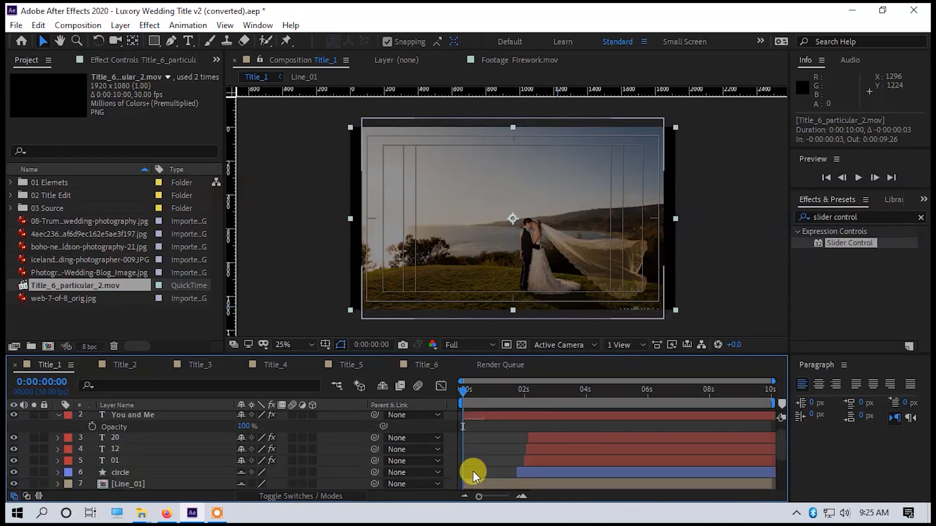
pyautogui.scroll(-3, 524, 473)
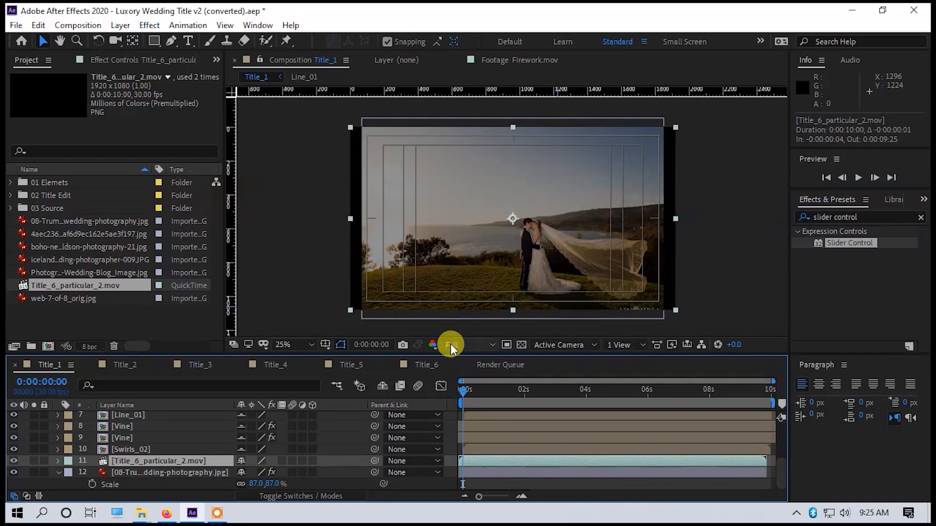
# Preview Title_1 with the particle clip playing over the wedding photo.
pyautogui.press('space')
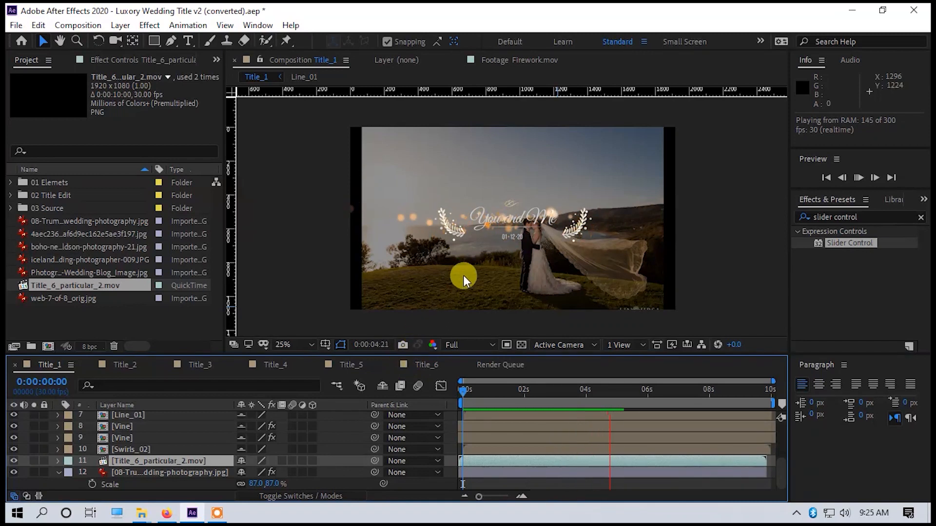
pyautogui.click(517, 311)
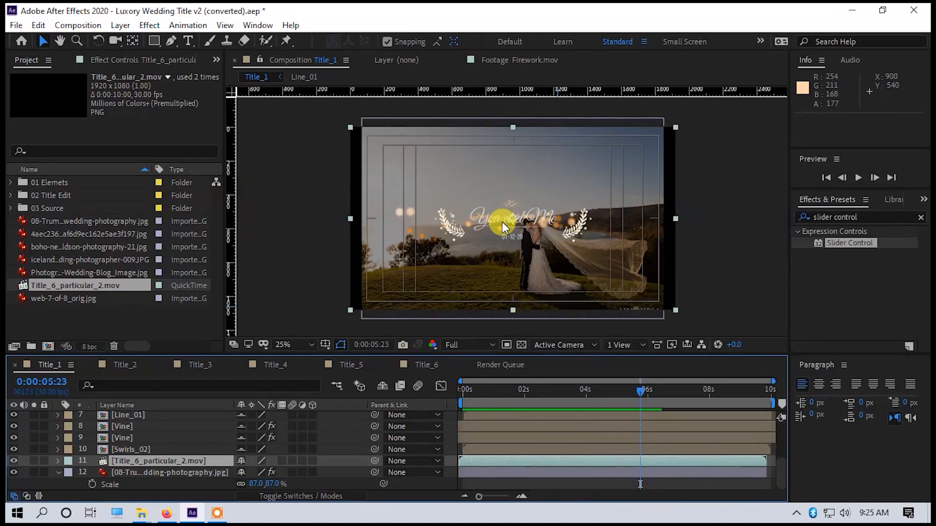
pyautogui.press('space')
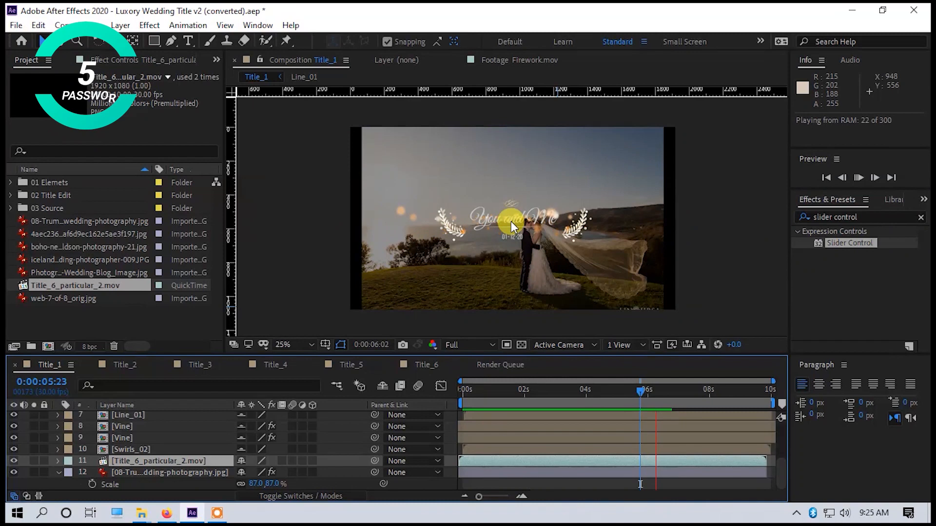
pyautogui.click(477, 273)
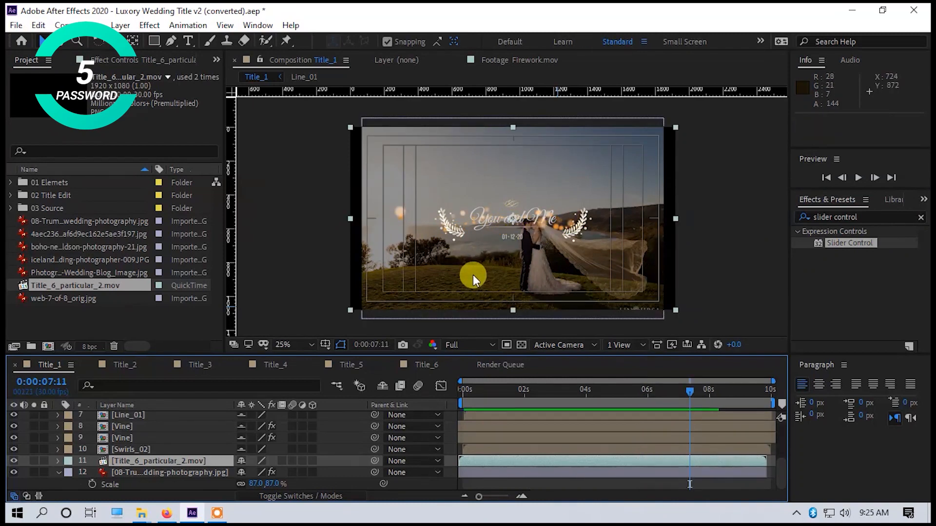
# Scale the 08-Trump photo layer in Title_1 to 98% and preview the composition from the start.
pyautogui.click(139, 472)
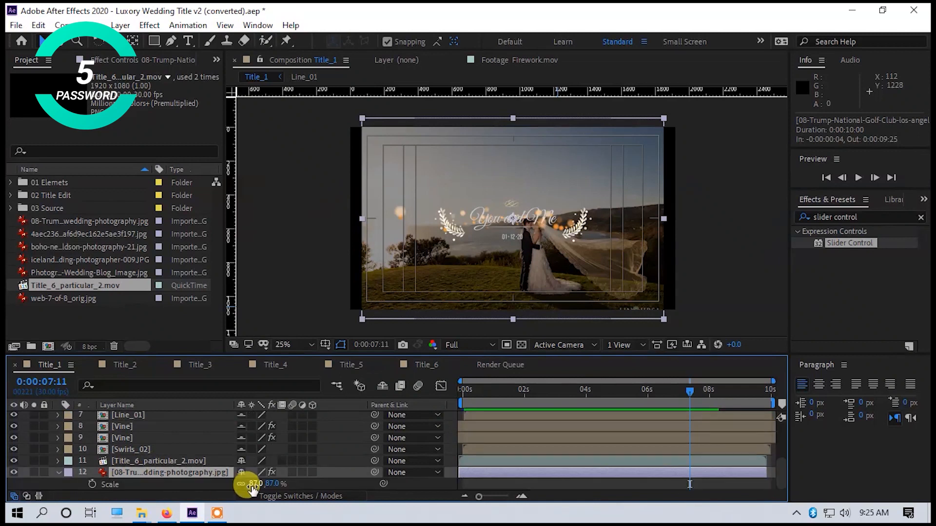
pyautogui.moveTo(256, 486); pyautogui.dragTo(263, 489)
pyautogui.click(461, 389)
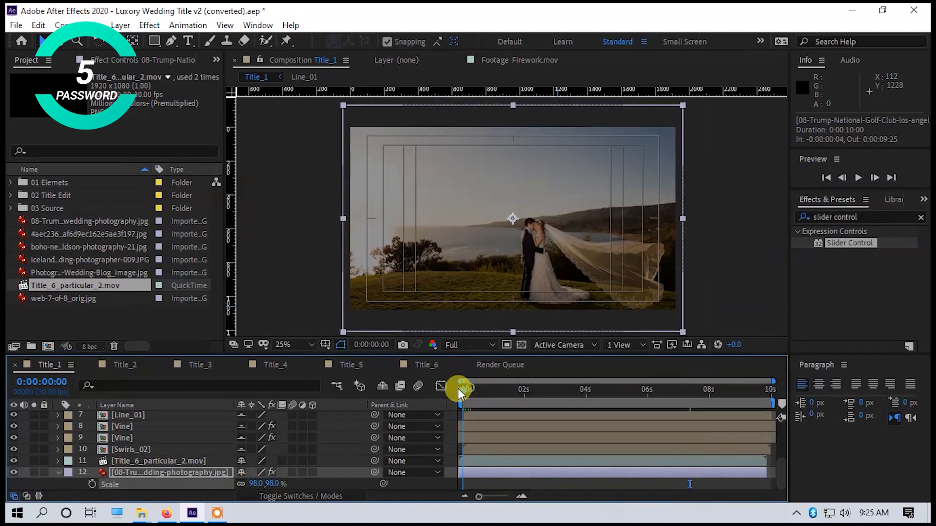
pyautogui.press('space')
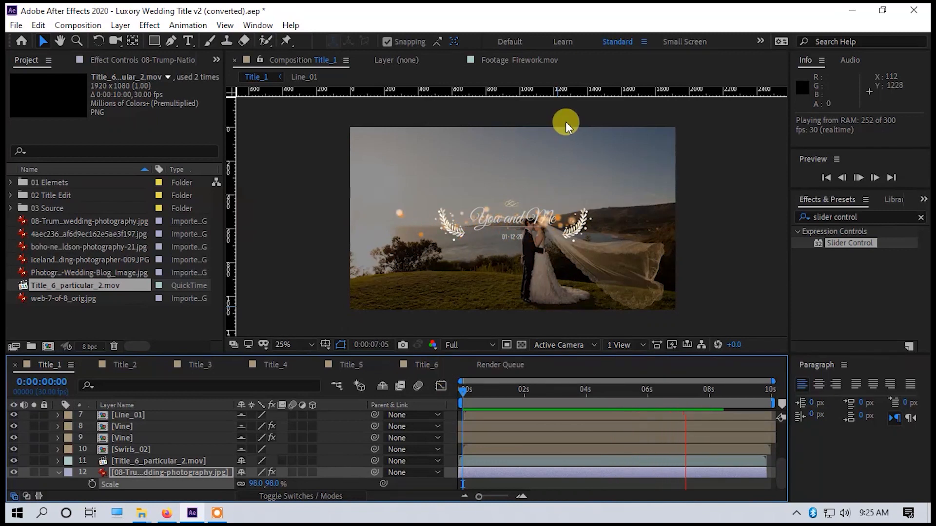
pyautogui.press('space')
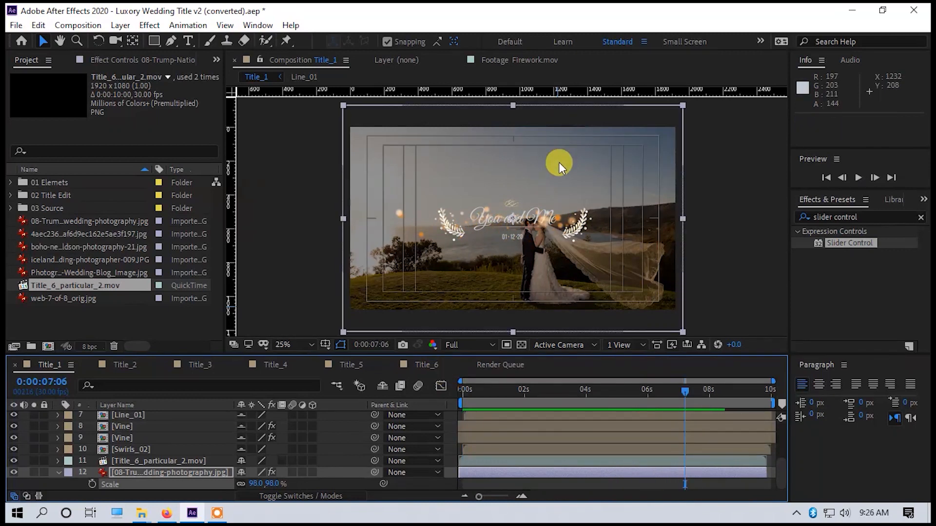
pyautogui.press('space')
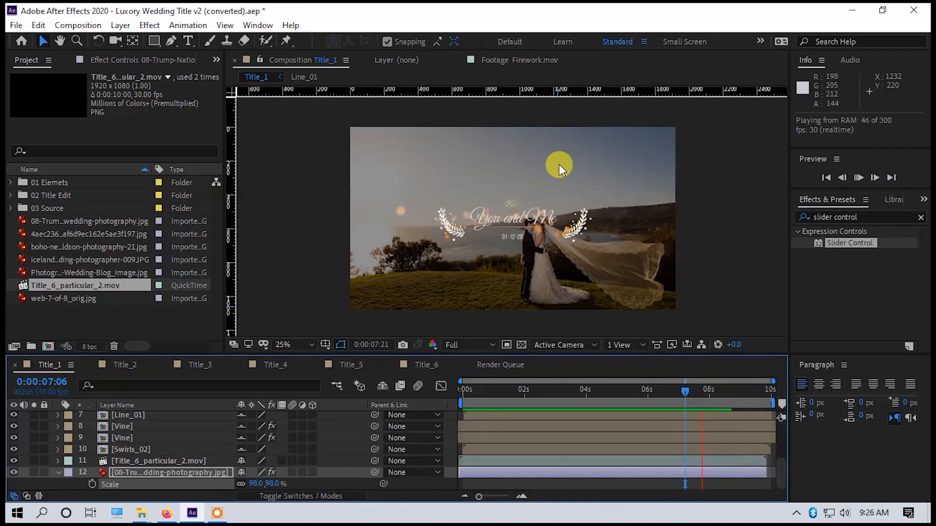
# Place Title_6_particular_2.mov in Title_2 directly above the 4aec23 photo layer, starting at 0:00:00:00, and preview it.
pyautogui.click(120, 367)
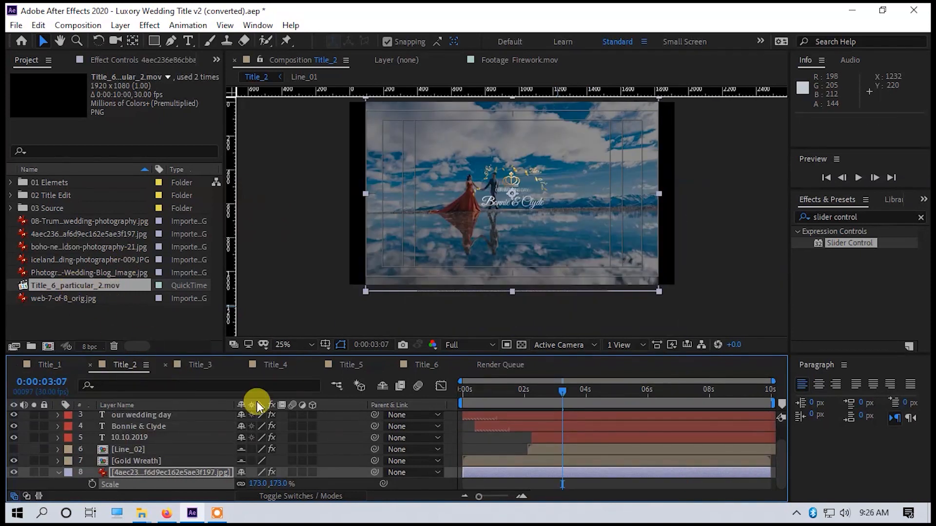
pyautogui.moveTo(77, 286); pyautogui.dragTo(503, 471)
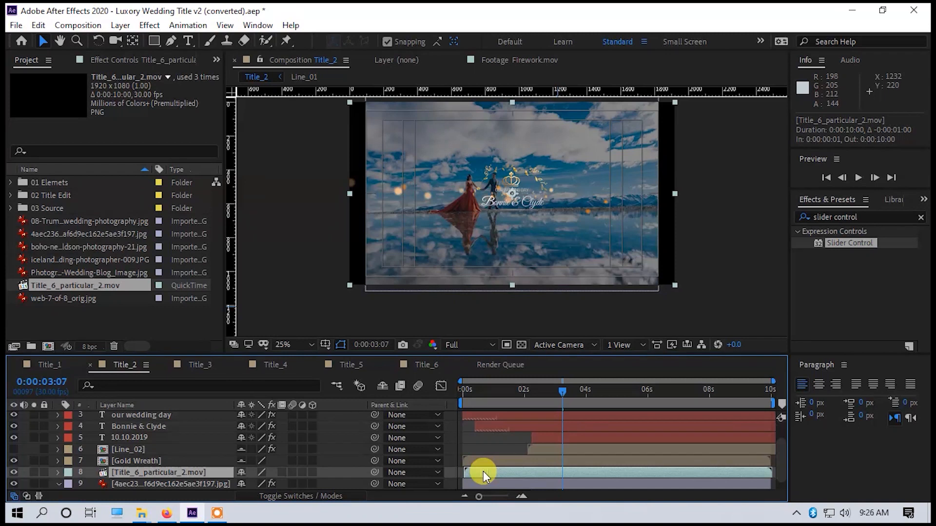
pyautogui.moveTo(481, 387); pyautogui.dragTo(451, 393)
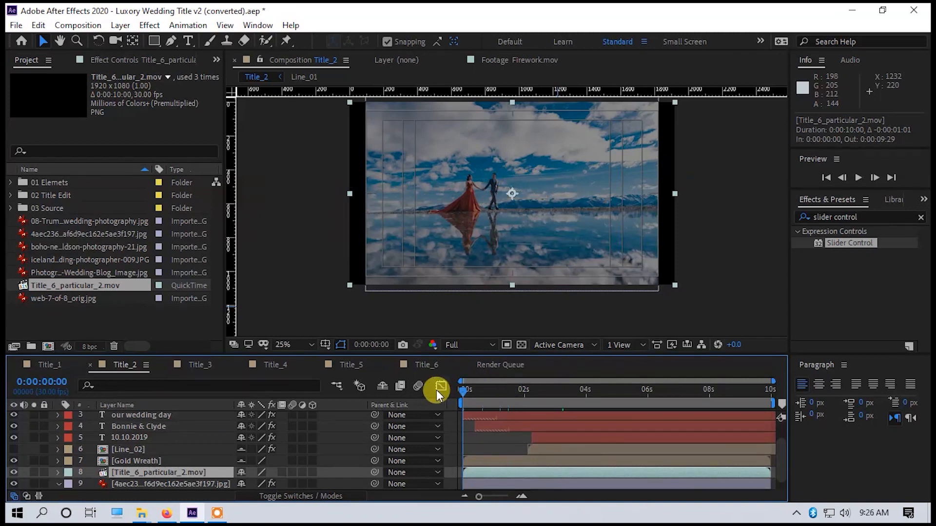
pyautogui.press('space')
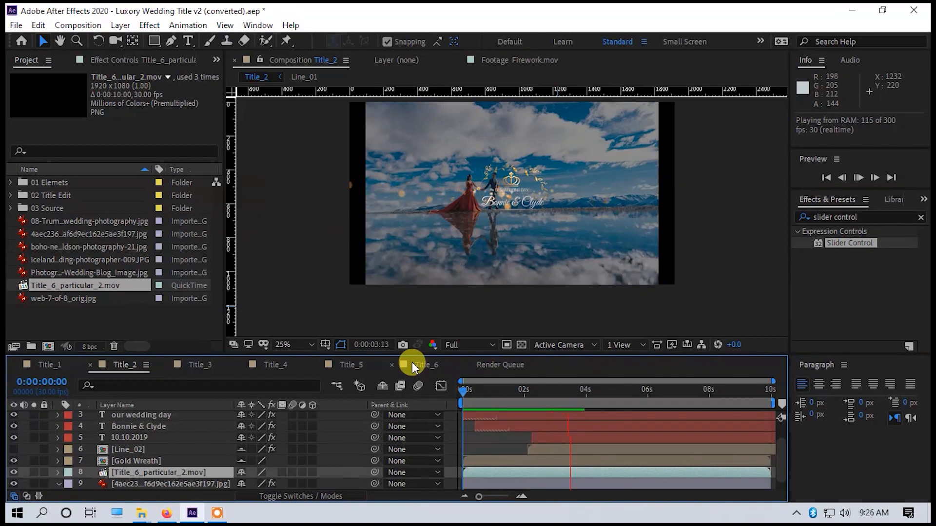
pyautogui.press('space')
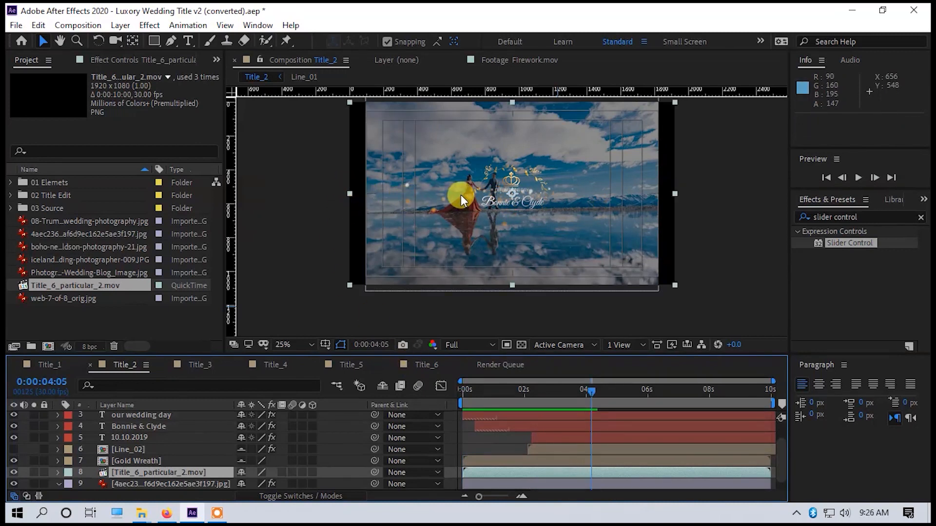
# Scale the 4aec23 photo layer in Title_2 to 196% and preview the composition from the start.
pyautogui.click(129, 482)
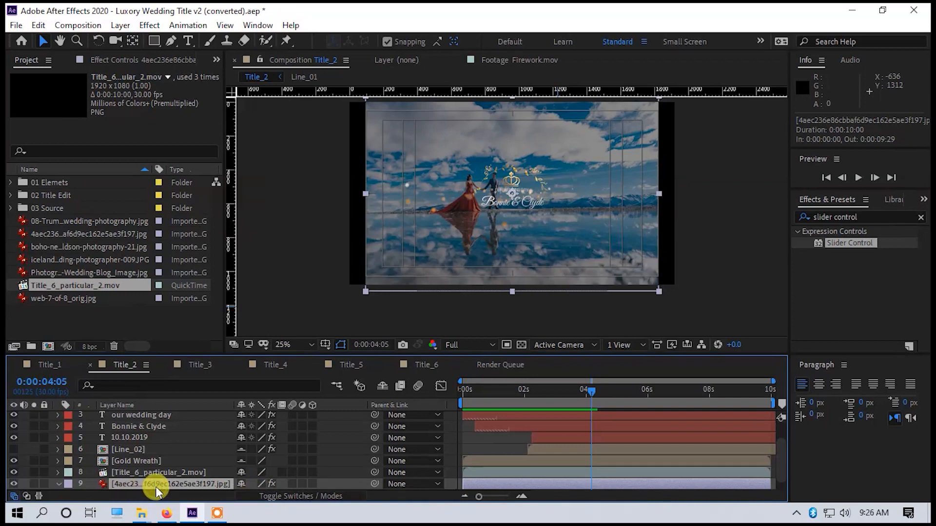
pyautogui.press('s')
pyautogui.moveTo(248, 483); pyautogui.dragTo(265, 483)
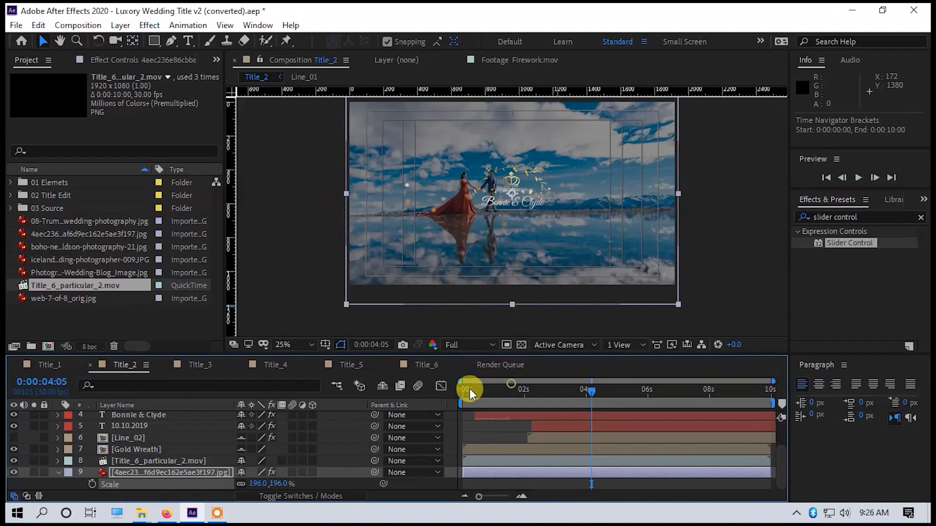
pyautogui.click(486, 373)
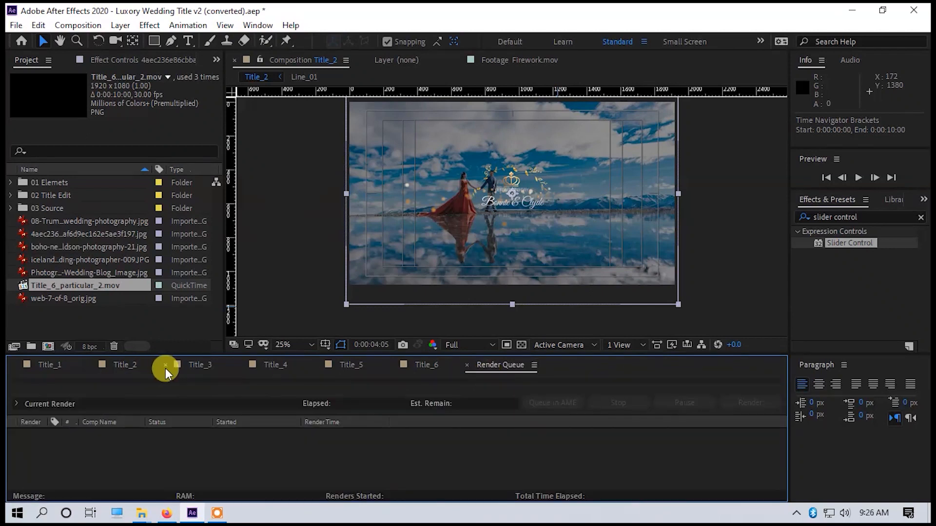
pyautogui.click(122, 364)
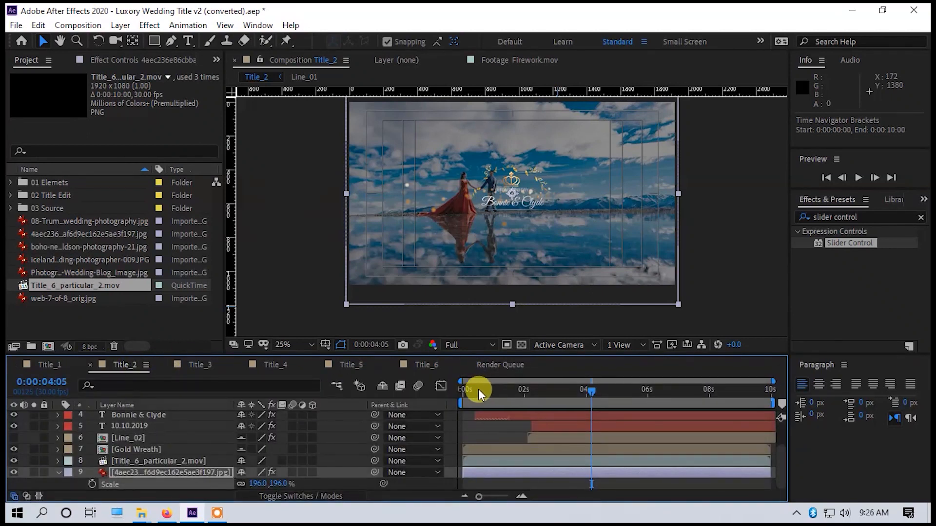
pyautogui.click(460, 391)
pyautogui.press('space')
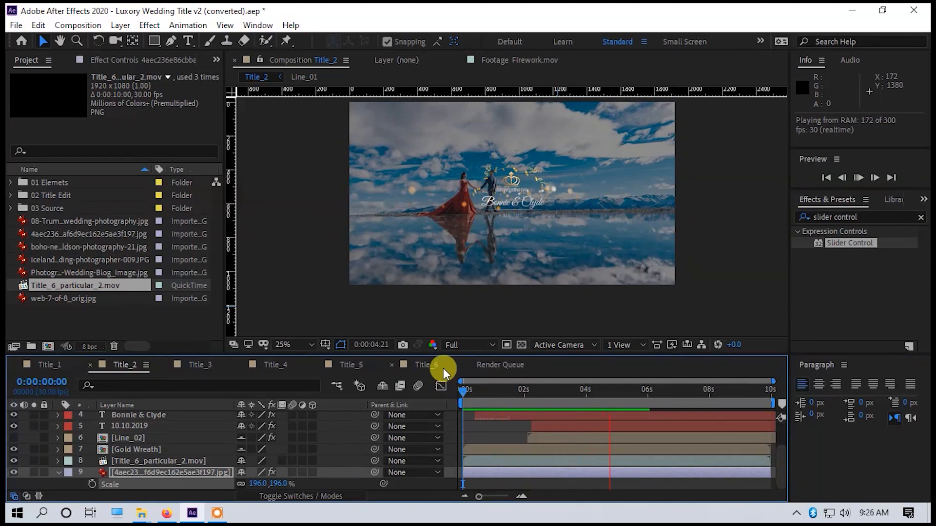
pyautogui.press('space')
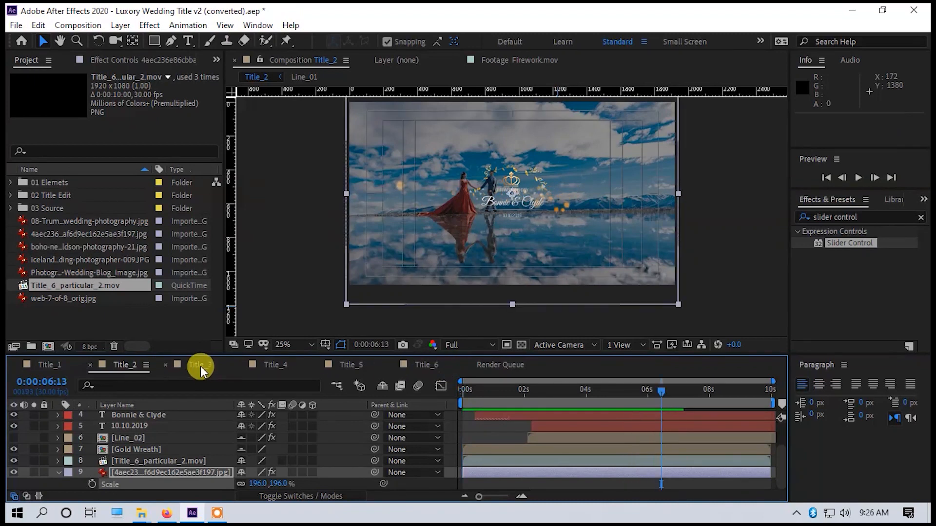
# Place Title_6_particular_2.mov in Title_3 directly above the boho photo layer, starting at 0:00:00:00.
pyautogui.click(200, 367)
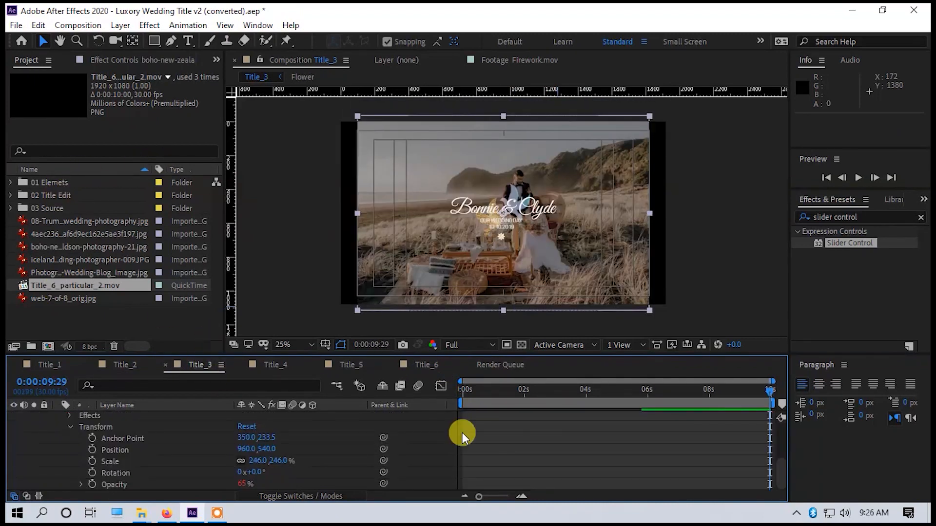
pyautogui.scroll(3, 127, 434)
pyautogui.moveTo(97, 286); pyautogui.dragTo(493, 451)
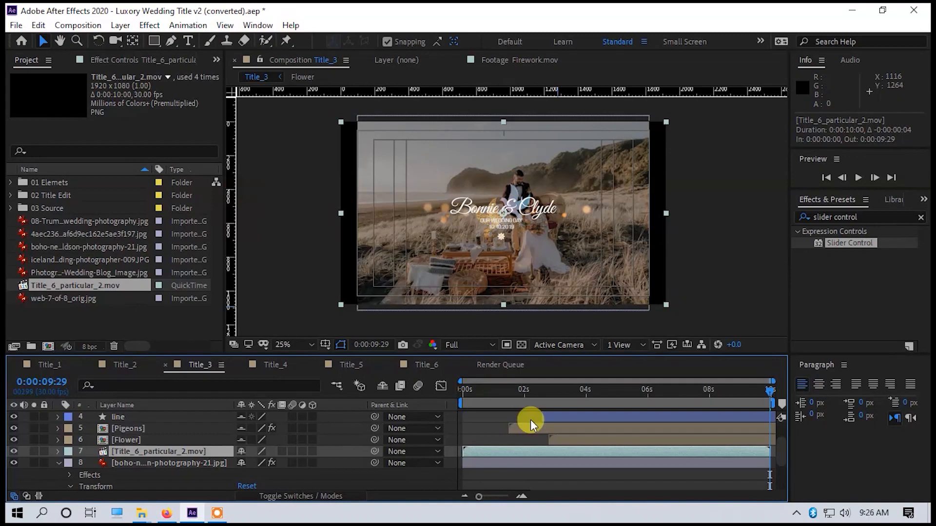
# Scale the boho photo layer in Title_3 to 262% and preview the composition from the start.
pyautogui.click(190, 463)
pyautogui.press('s')
pyautogui.moveTo(258, 484); pyautogui.dragTo(269, 483)
pyautogui.click(489, 367)
pyautogui.click(188, 363)
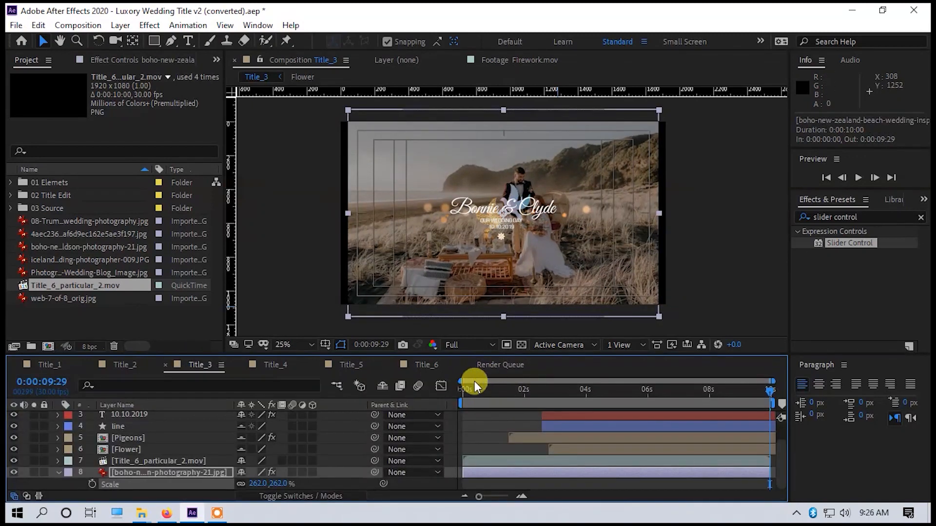
pyautogui.press('space')
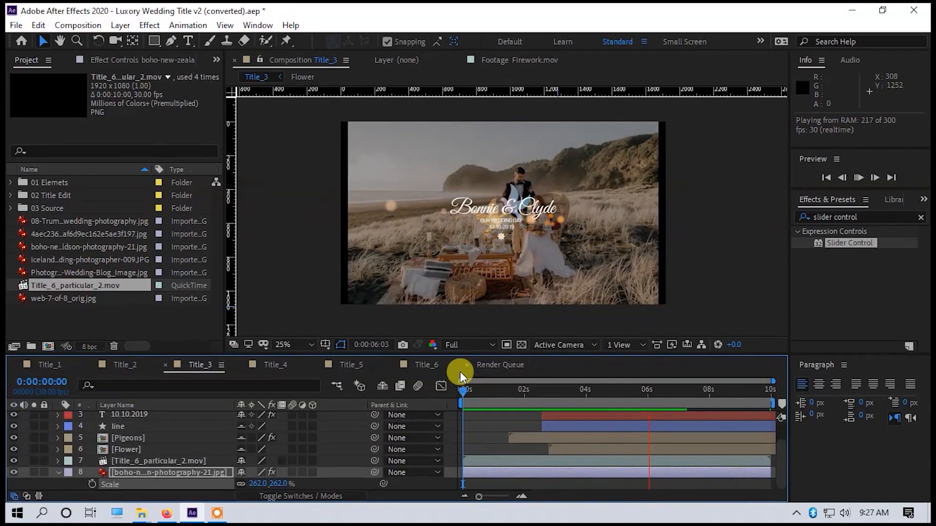
pyautogui.press('space')
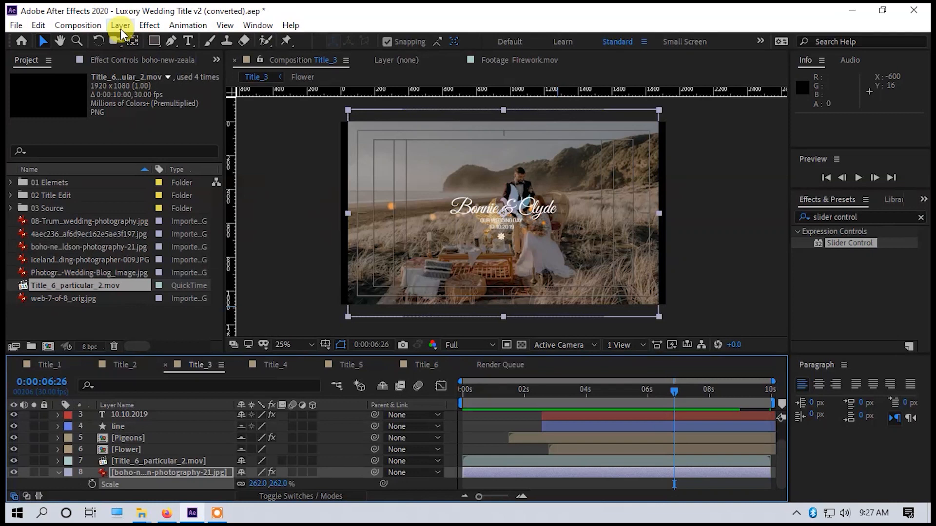
# Place Title_6_particular_2.mov in Title_4 directly above the boho photo layer, aligned with the start of the composition.
pyautogui.click(275, 364)
pyautogui.moveTo(94, 287); pyautogui.dragTo(482, 438)
pyautogui.moveTo(506, 440); pyautogui.dragTo(487, 439)
# Scale the boho photo layer in Title_4 to 299% and preview the composition from the start.
pyautogui.click(364, 248)
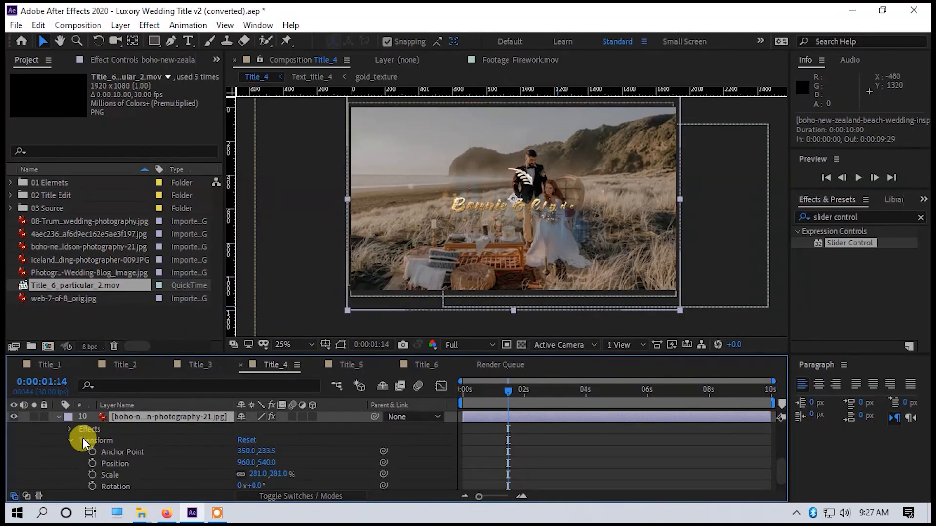
pyautogui.press('s')
pyautogui.moveTo(259, 484); pyautogui.dragTo(271, 480)
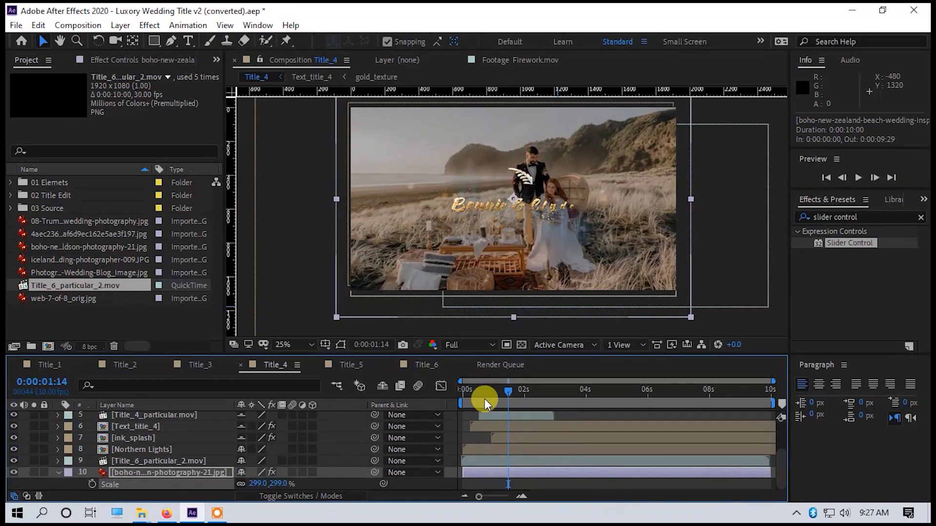
pyautogui.press('space')
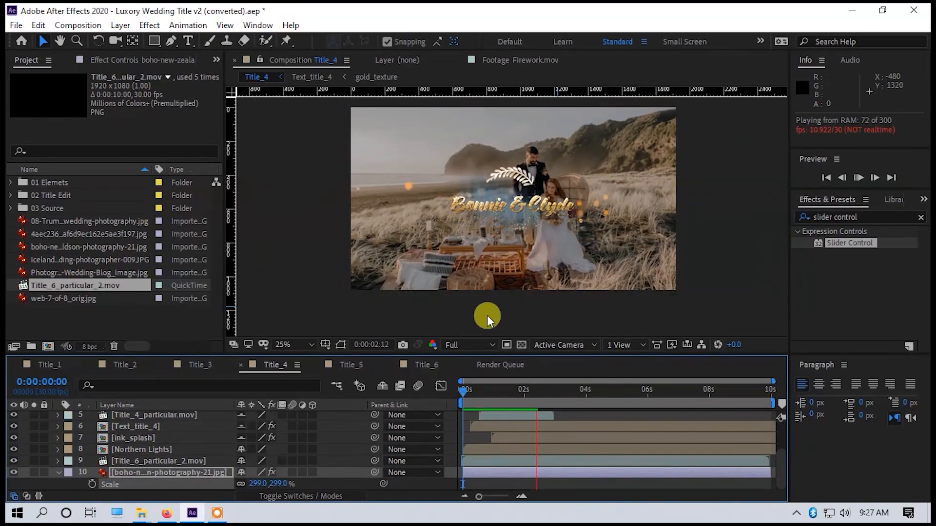
pyautogui.press('space')
# Place Title_6_particular_2.mov in Title_5 directly above the iceland photo layer with its in point at -0:00:00:05, and preview it.
pyautogui.click(348, 366)
pyautogui.moveTo(179, 287); pyautogui.dragTo(467, 472)
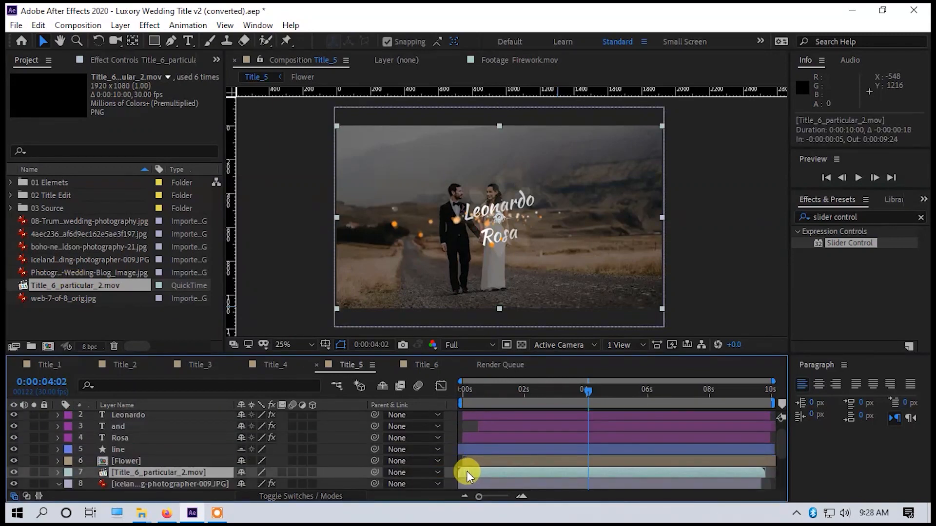
pyautogui.moveTo(481, 391); pyautogui.dragTo(461, 391)
pyautogui.press('space')
# Scale the iceland photo layer in Title_5 to 98% and preview the composition.
pyautogui.press('space')
pyautogui.click(183, 483)
pyautogui.scroll(-1, 195, 481)
pyautogui.moveTo(258, 486); pyautogui.dragTo(259, 486)
pyautogui.press('space')
pyautogui.press('space')
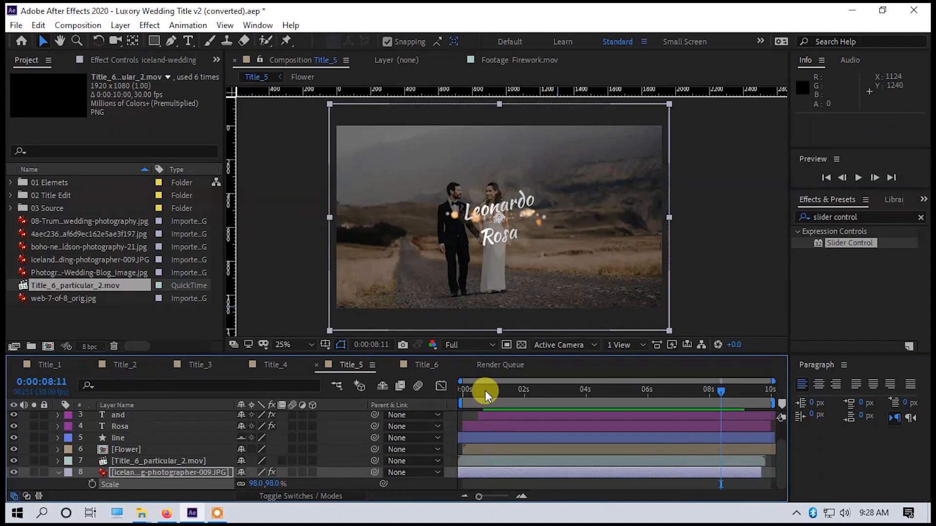
# Enlarge the web-7-of-8_orig.jpg photo layer in Title_6 slightly using its Scale property.
pyautogui.click(425, 366)
pyautogui.scroll(1, 437, 441)
pyautogui.press('s')
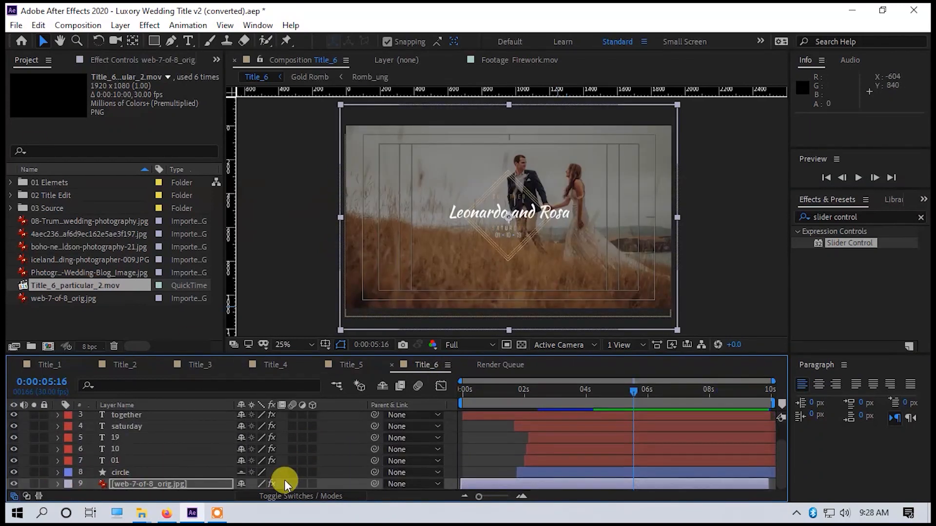
pyautogui.moveTo(253, 484); pyautogui.dragTo(272, 484)
# Place Title_6_particular_2.mov in Title_6 directly above the web-7-of-8_orig.jpg layer with its in point at -0:00:00:02, and preview it.
pyautogui.moveTo(78, 286); pyautogui.dragTo(485, 478)
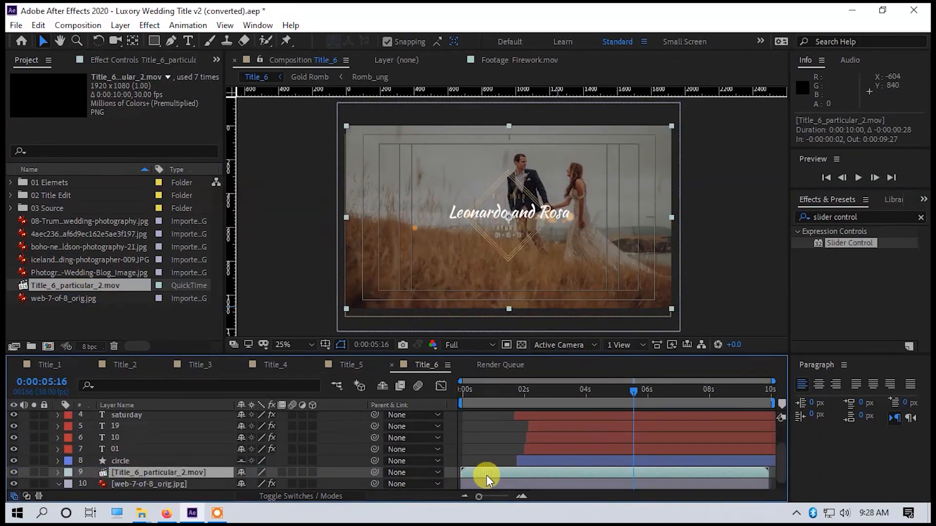
pyautogui.click(466, 385)
pyautogui.press('space')
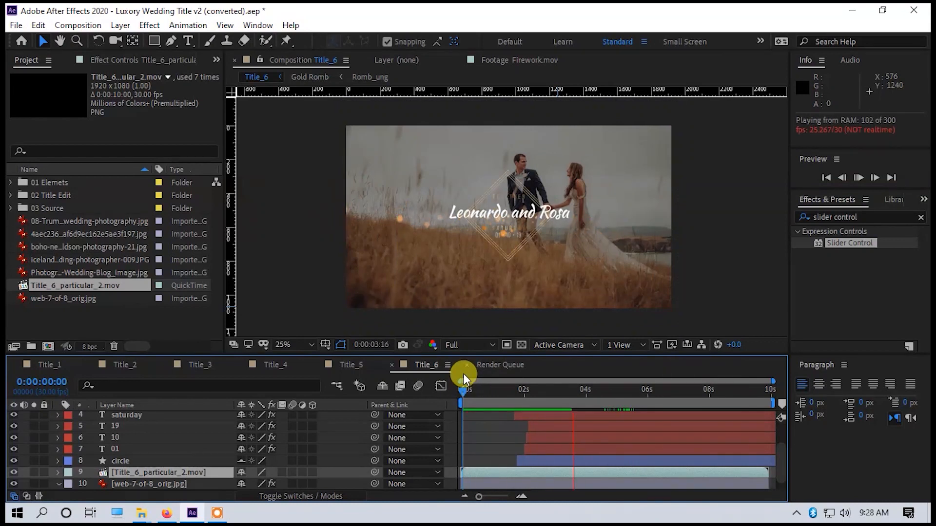
pyautogui.press('space')
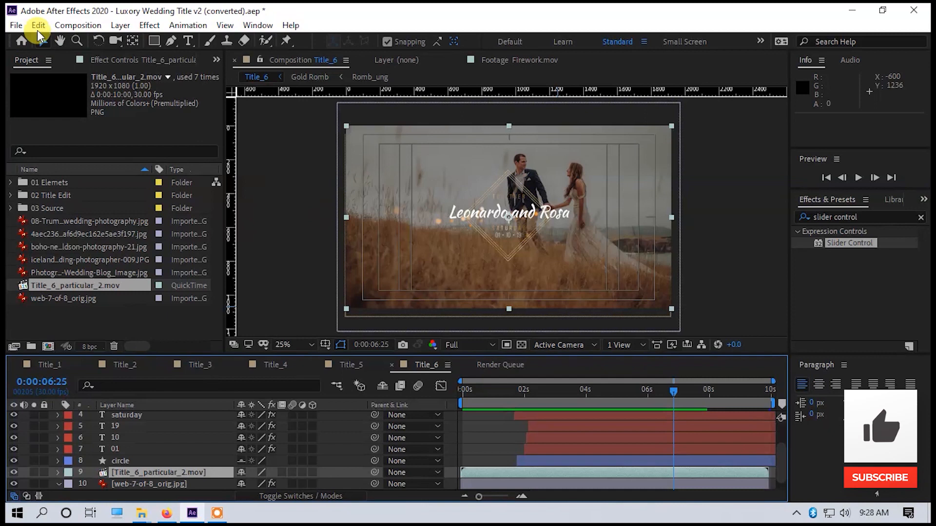
# Send the Title_1 composition to the Adobe Media Encoder queue for export.
pyautogui.click(47, 364)
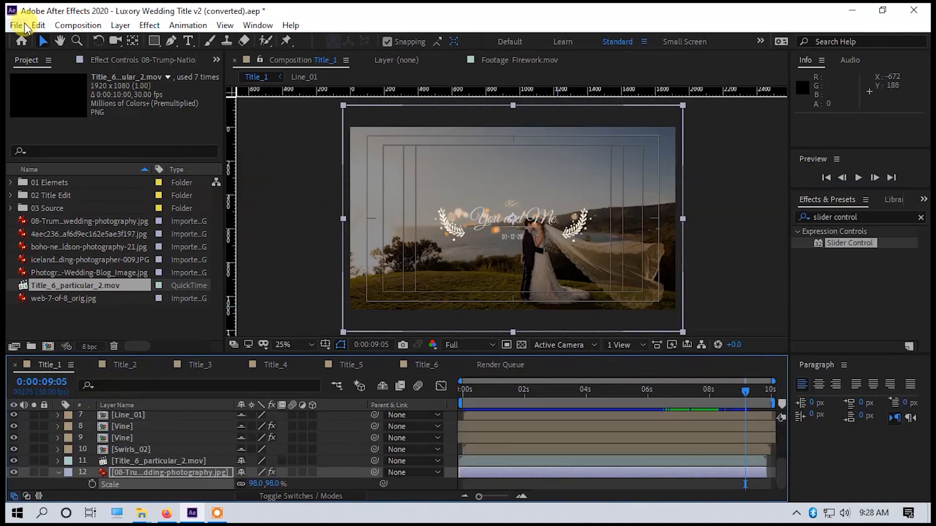
pyautogui.click(16, 25)
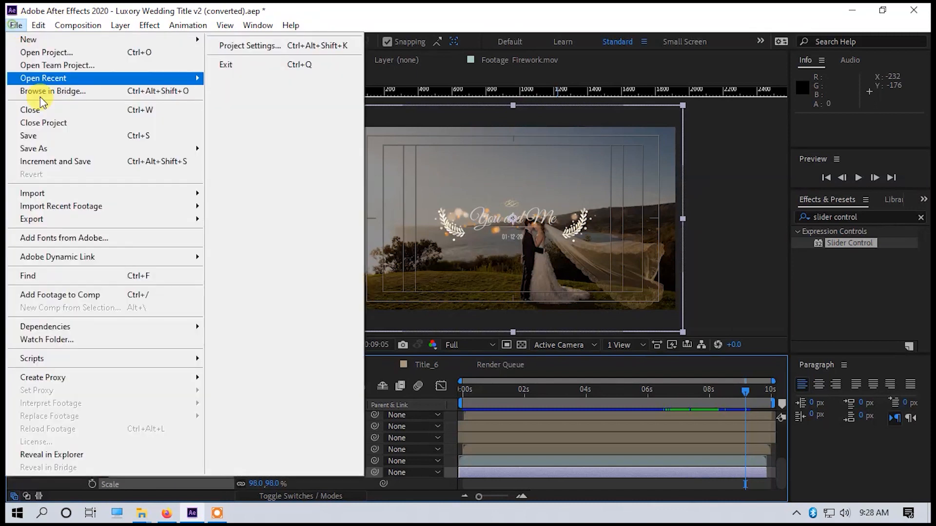
pyautogui.moveTo(57, 198)
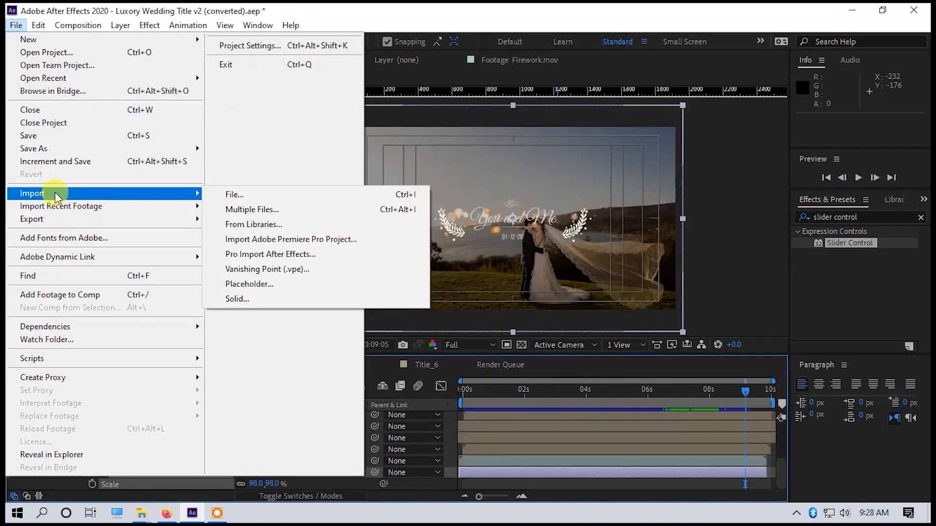
pyautogui.moveTo(54, 219)
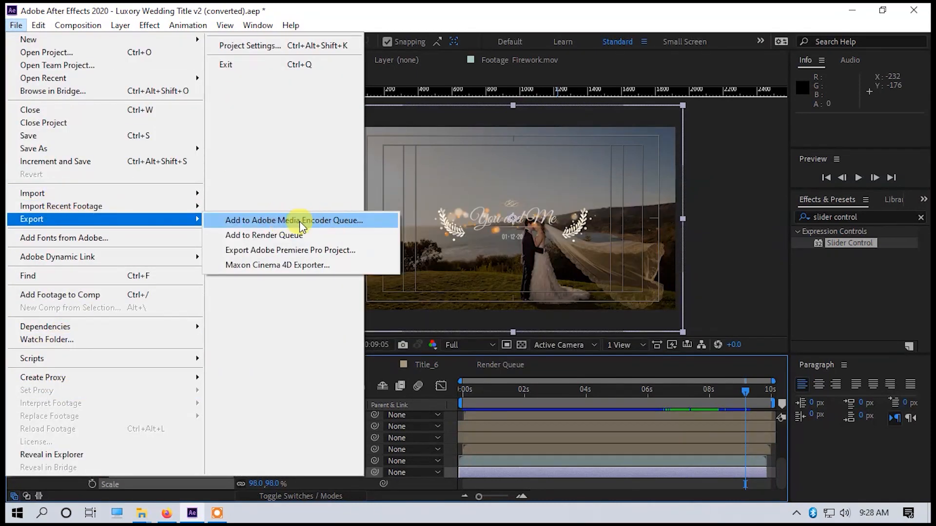
pyautogui.click(314, 222)
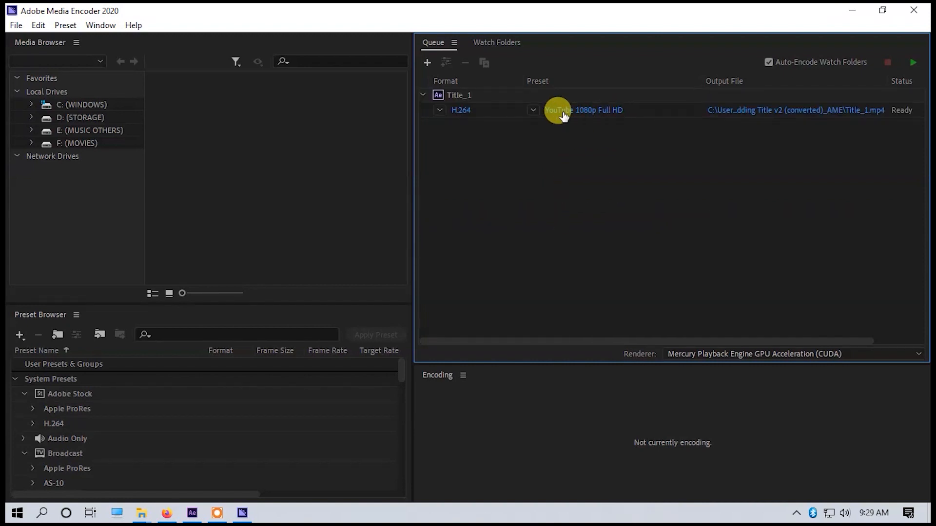
# Set the Title_1 export to be saved on the Desktop as Title_1.mp4.
pyautogui.click(799, 110)
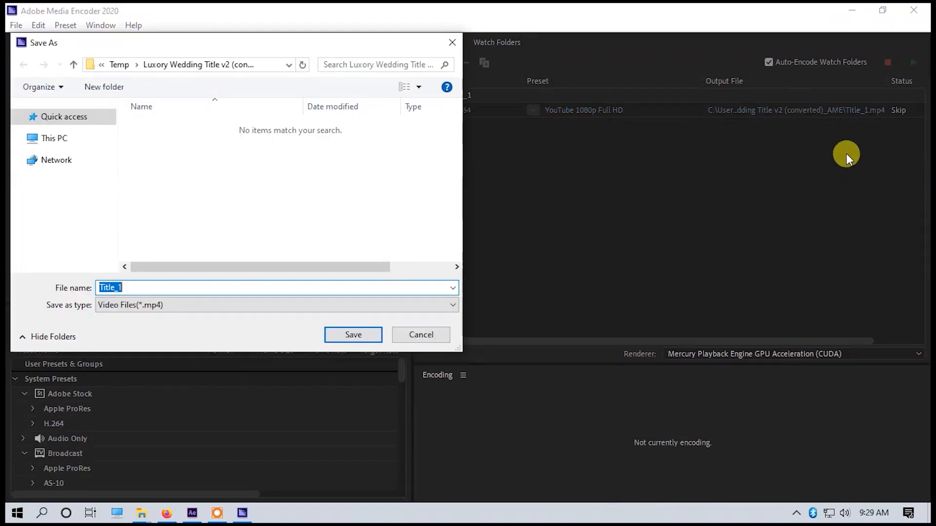
pyautogui.click(55, 144)
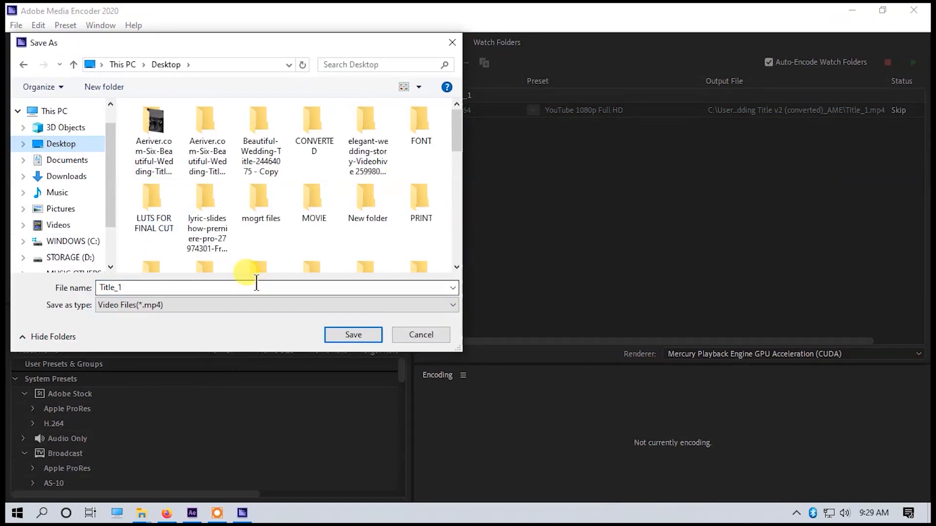
pyautogui.click(353, 336)
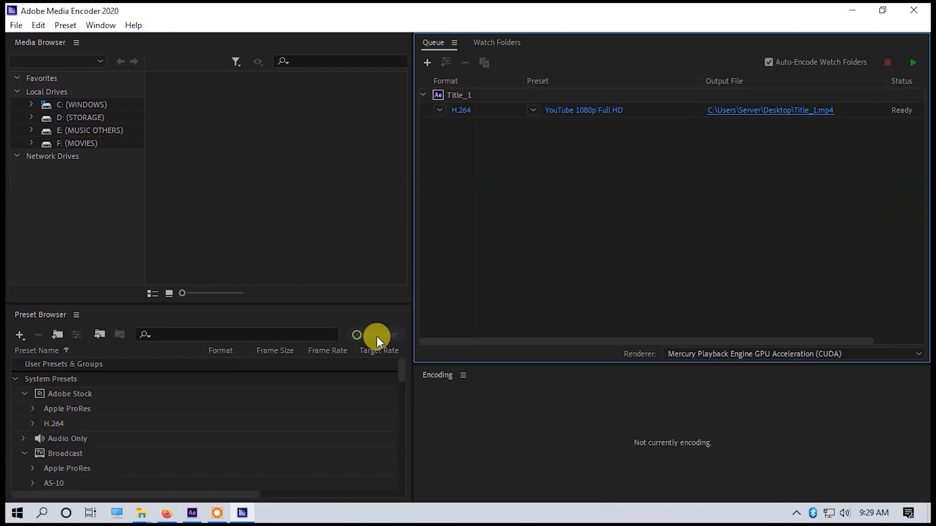
# Switch to After Effects and send the Title_2 composition to the Adobe Media Encoder queue.
pyautogui.click(195, 515)
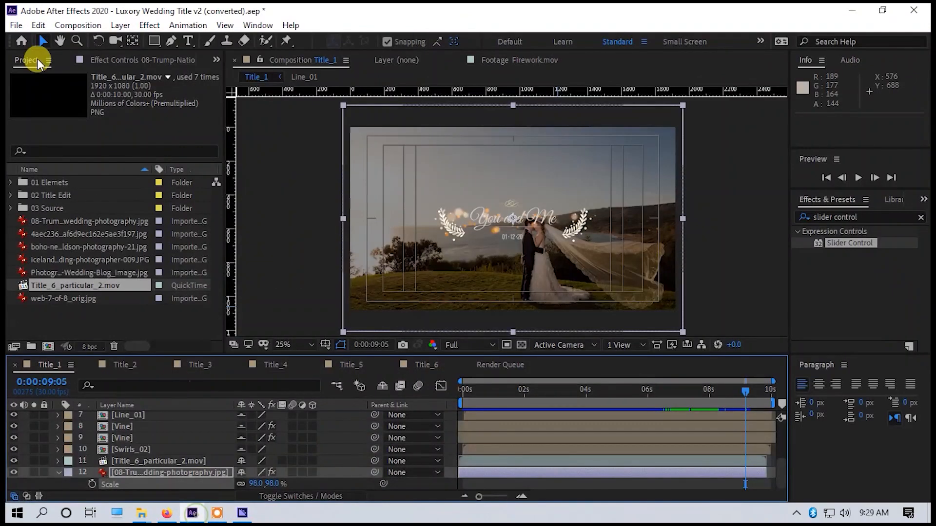
pyautogui.click(124, 367)
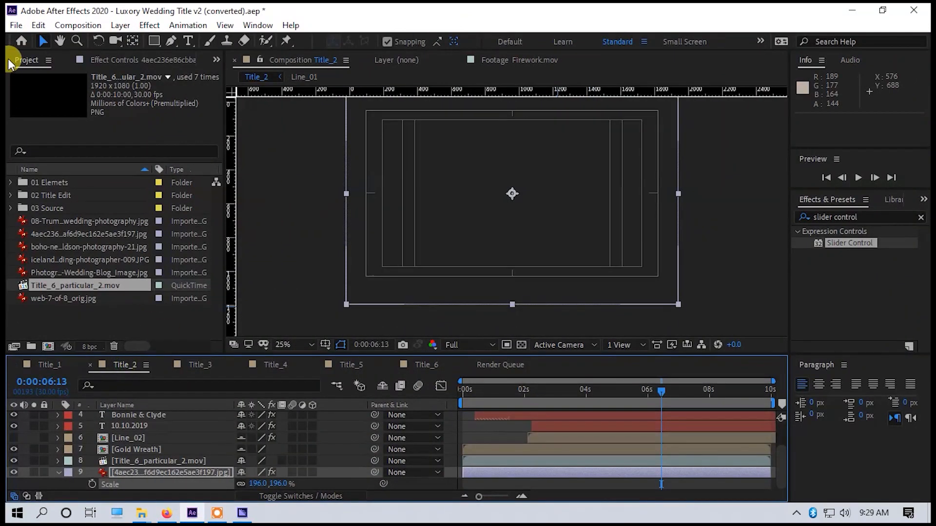
pyautogui.click(15, 27)
pyautogui.moveTo(209, 194)
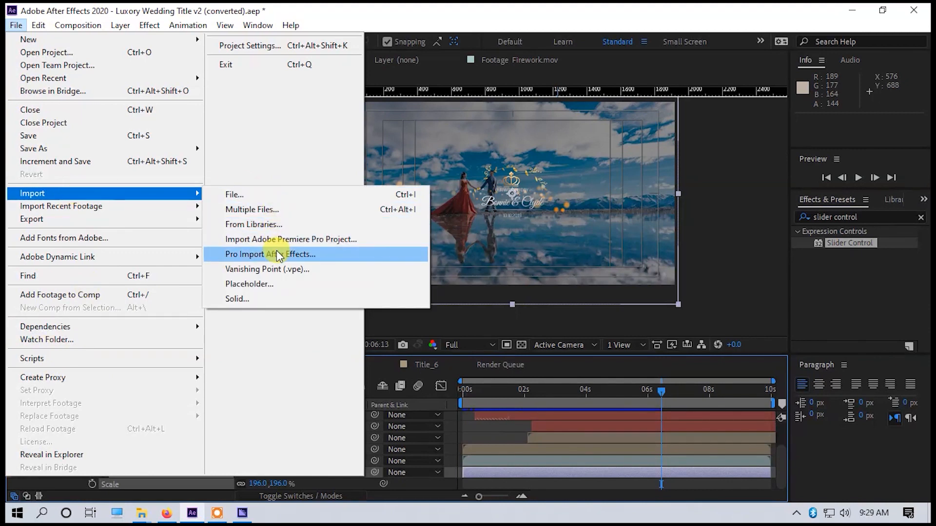
pyautogui.moveTo(149, 222)
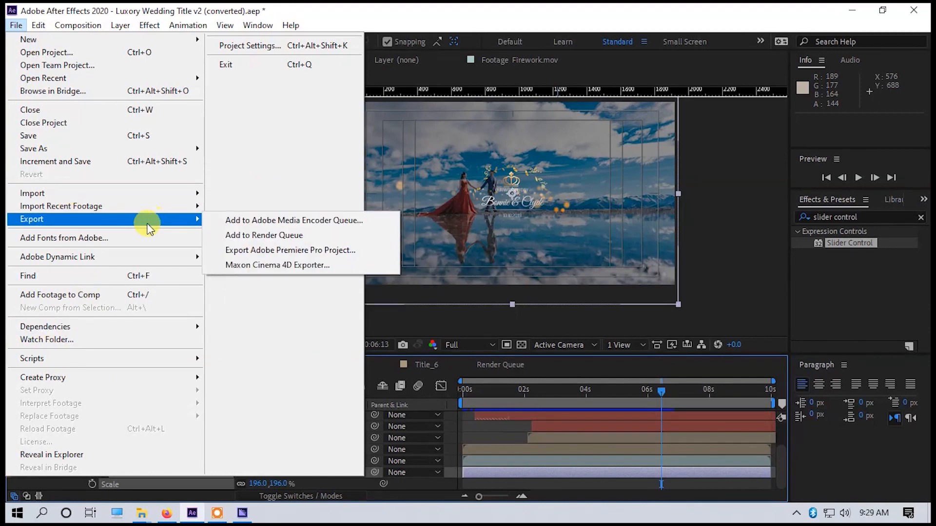
pyautogui.click(301, 220)
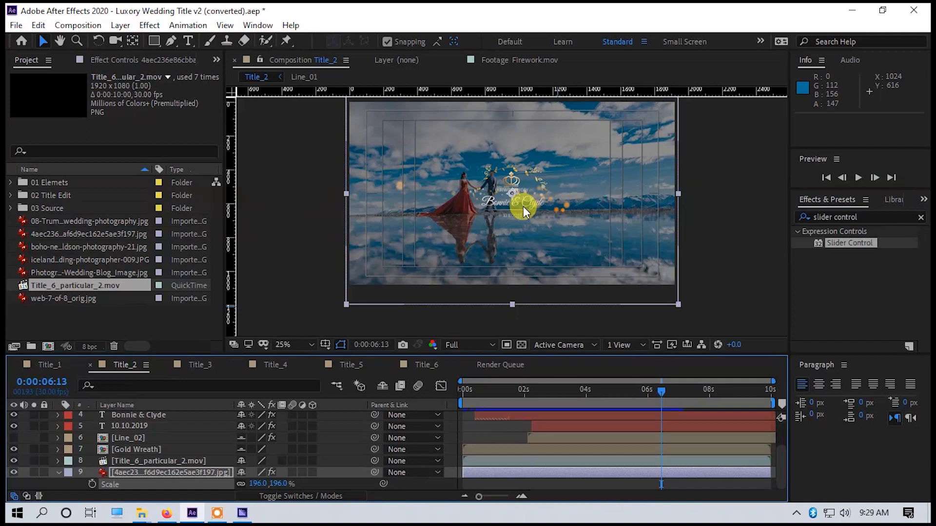
# Switch to Media Encoder and set the Title_2 output file to Title_2.mp4 on the Desktop.
pyautogui.click(250, 515)
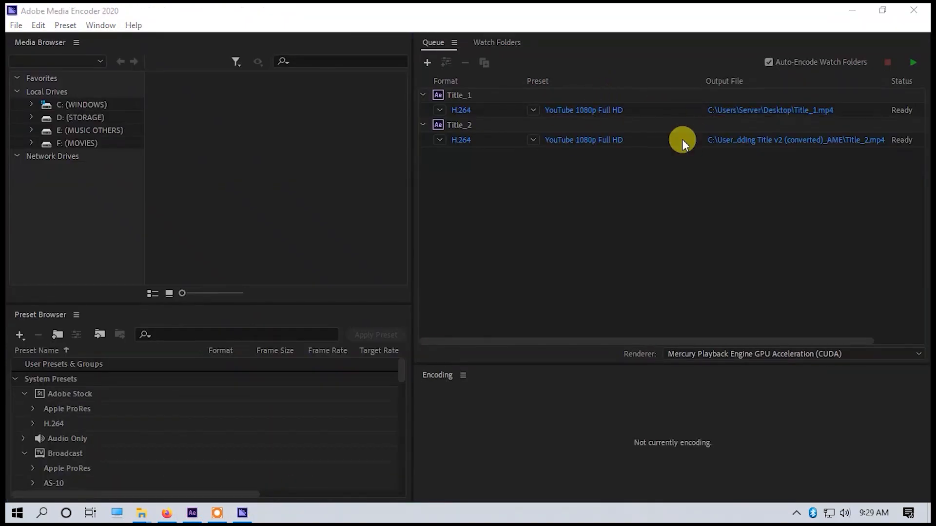
pyautogui.click(784, 145)
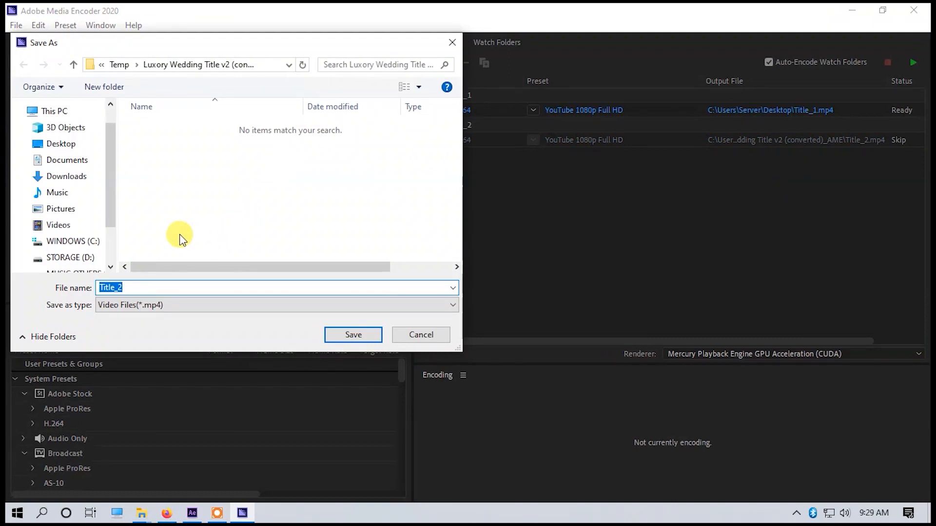
pyautogui.click(61, 144)
pyautogui.click(351, 335)
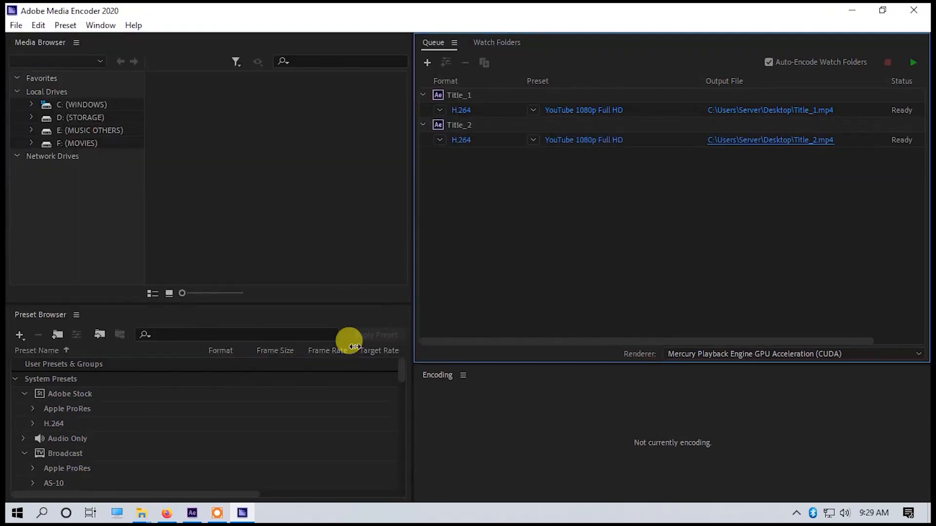
# Switch to After Effects and add the Title_3 composition to the Adobe Media Encoder queue.
pyautogui.click(217, 512)
pyautogui.click(16, 25)
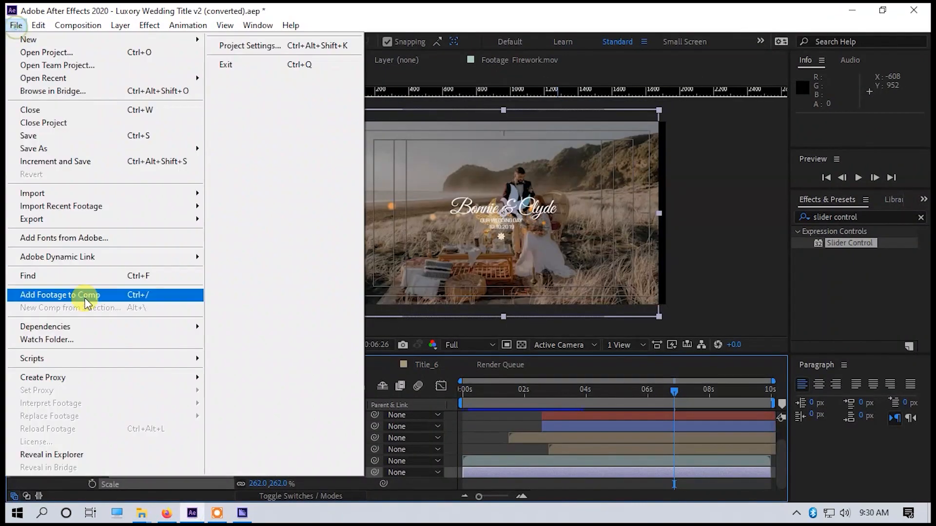
pyautogui.moveTo(49, 195)
pyautogui.click(412, 217)
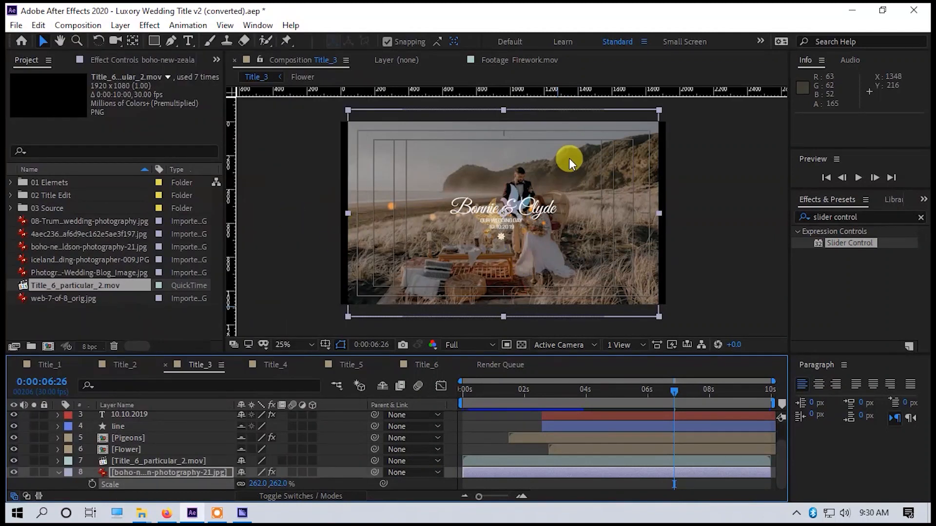
pyautogui.hotkey('ctrl', 'alt', 'm')
# Set the Title_3 output file in the Media Encoder queue to Title_3.mp4 on the Desktop.
pyautogui.click(779, 170)
pyautogui.click(37, 141)
pyautogui.click(353, 335)
# Return to After Effects and add the Title_4 composition to the Adobe Media Encoder queue.
pyautogui.click(192, 512)
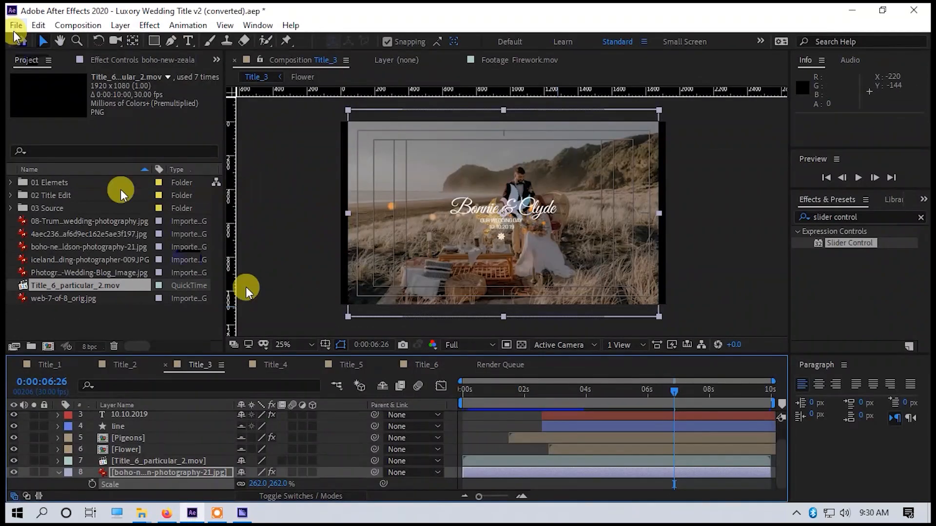
pyautogui.click(276, 365)
pyautogui.click(16, 24)
pyautogui.moveTo(32, 219)
pyautogui.click(257, 222)
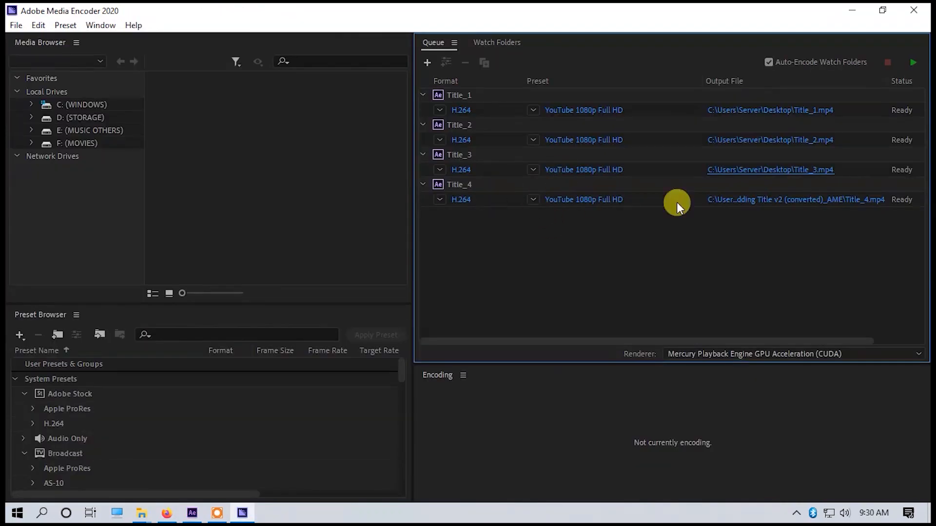
# Set the Title_4 output file in the Media Encoder queue to Title_4.mp4 on the Desktop.
pyautogui.click(779, 200)
pyautogui.click(48, 143)
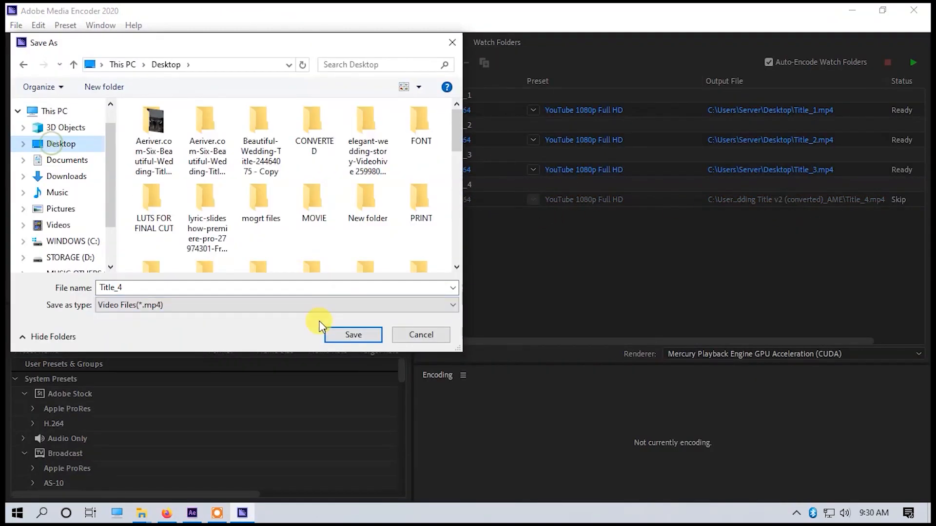
pyautogui.click(328, 333)
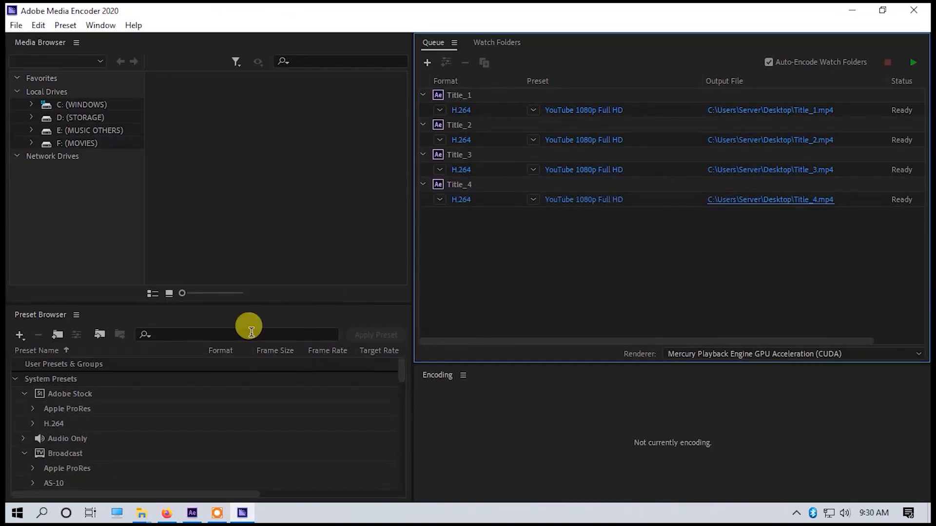
# Return to After Effects and add the Title_5 composition to the Adobe Media Encoder queue.
pyautogui.click(192, 513)
pyautogui.click(351, 366)
pyautogui.click(17, 25)
pyautogui.click(290, 215)
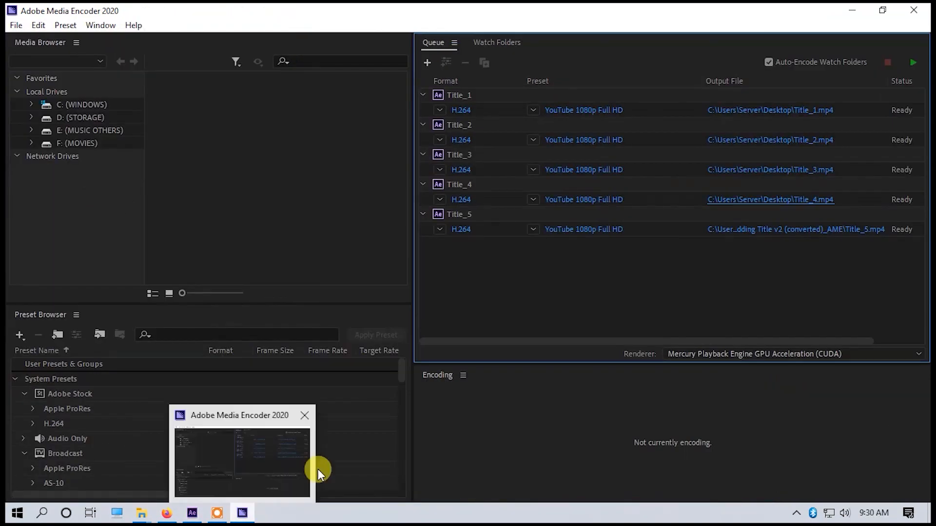
# Set the Title_5 output file in the Media Encoder queue to Title_5.mp4 on the Desktop.
pyautogui.click(802, 228)
pyautogui.click(78, 147)
pyautogui.click(338, 333)
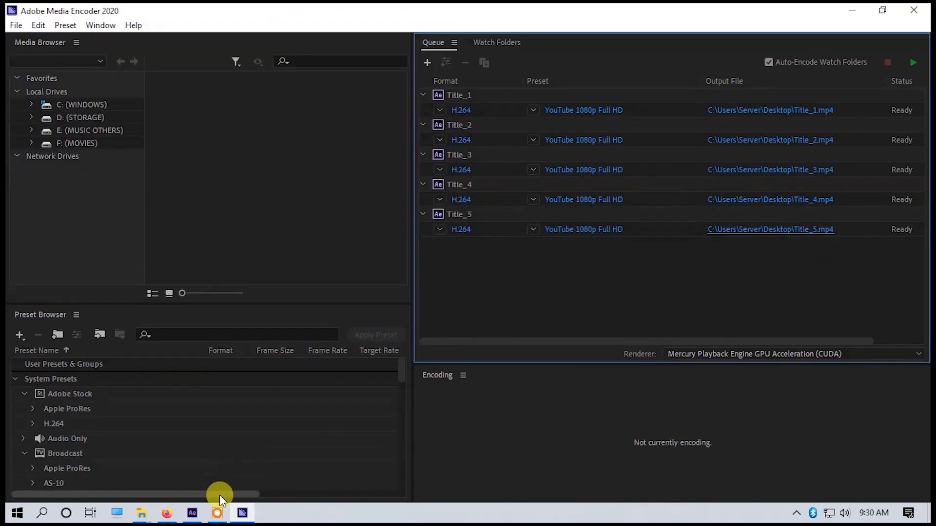
# Return to After Effects and add the Title_6 composition to the Adobe Media Encoder queue.
pyautogui.click(195, 512)
pyautogui.click(427, 364)
pyautogui.click(17, 24)
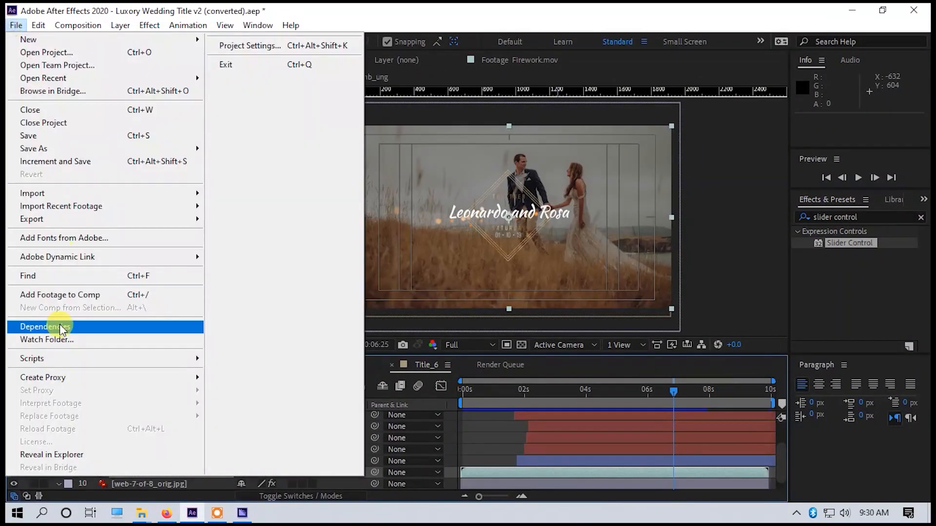
pyautogui.moveTo(88, 219)
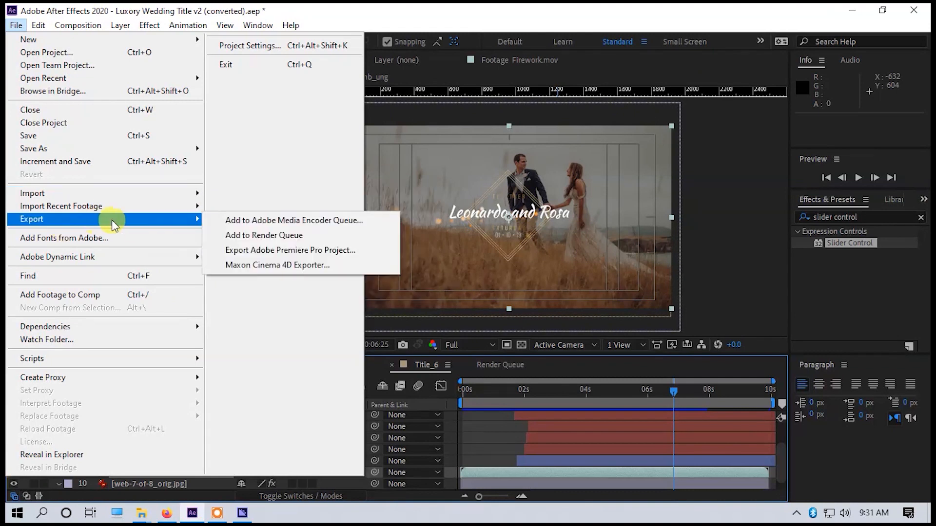
pyautogui.click(274, 236)
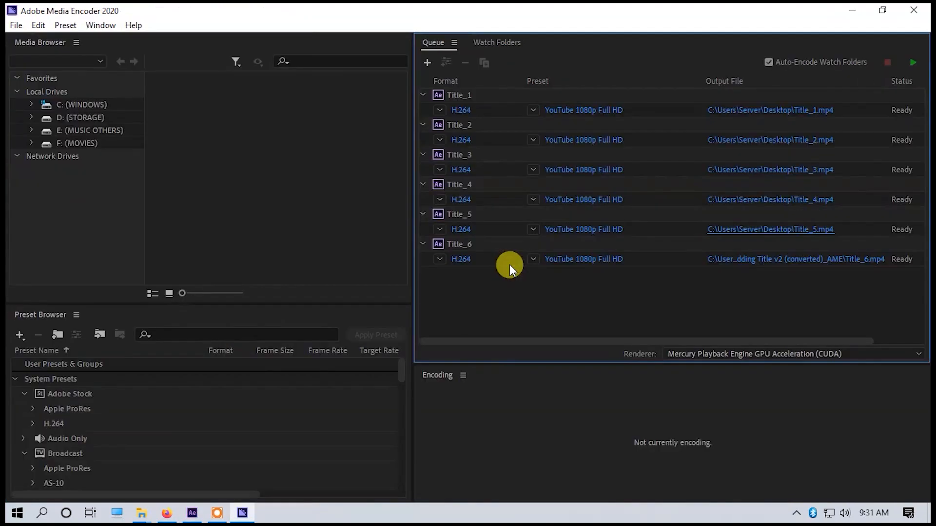
# Set the Title_6 output file to Title_6.mp4 on the Desktop and start encoding the whole queue.
pyautogui.click(777, 260)
pyautogui.click(56, 142)
pyautogui.click(353, 336)
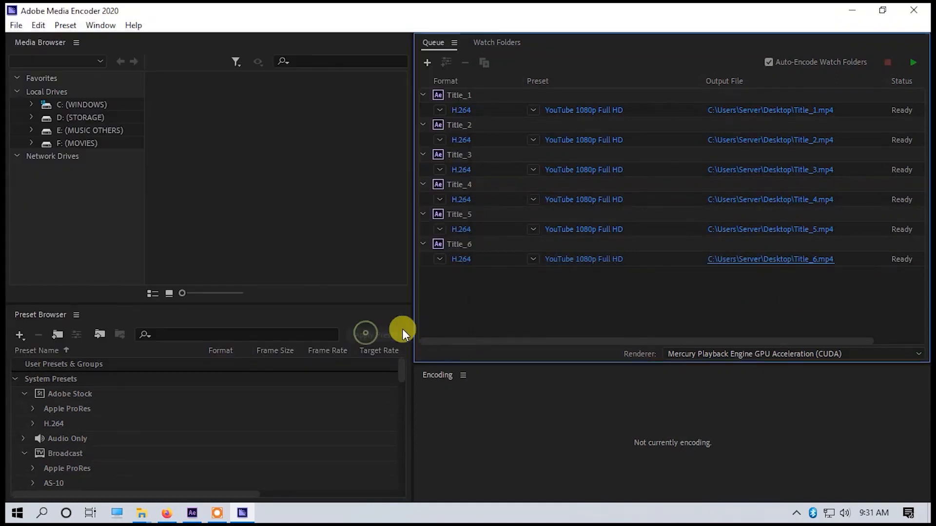
pyautogui.press('Return')
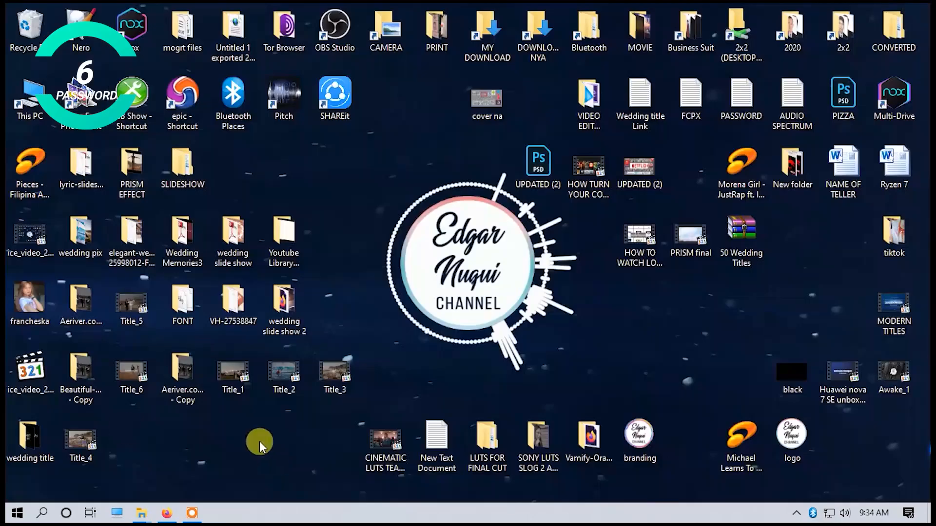
# Play the exported title videos from the Desktop one after another, ending with Title_6.mp4, and close the player.
pyautogui.doubleClick(235, 385)
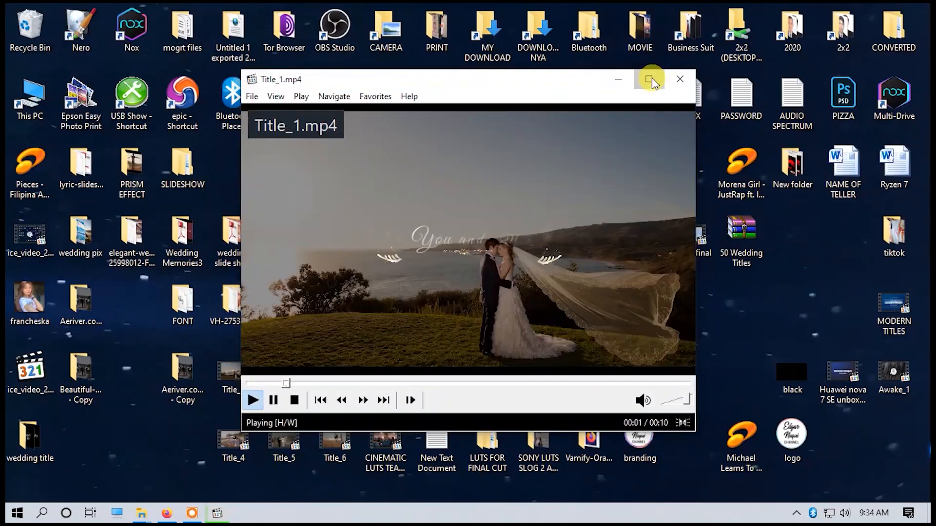
pyautogui.click(649, 77)
pyautogui.click(356, 375)
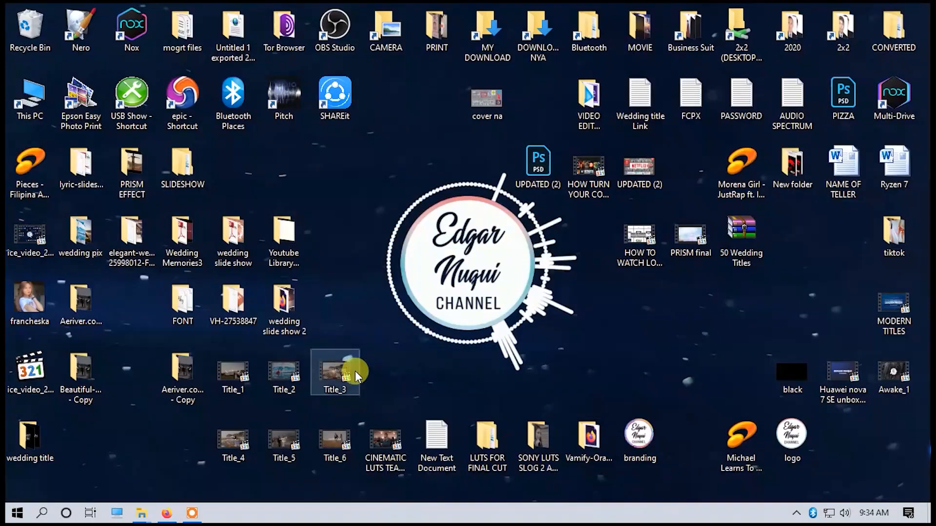
pyautogui.doubleClick(355, 375)
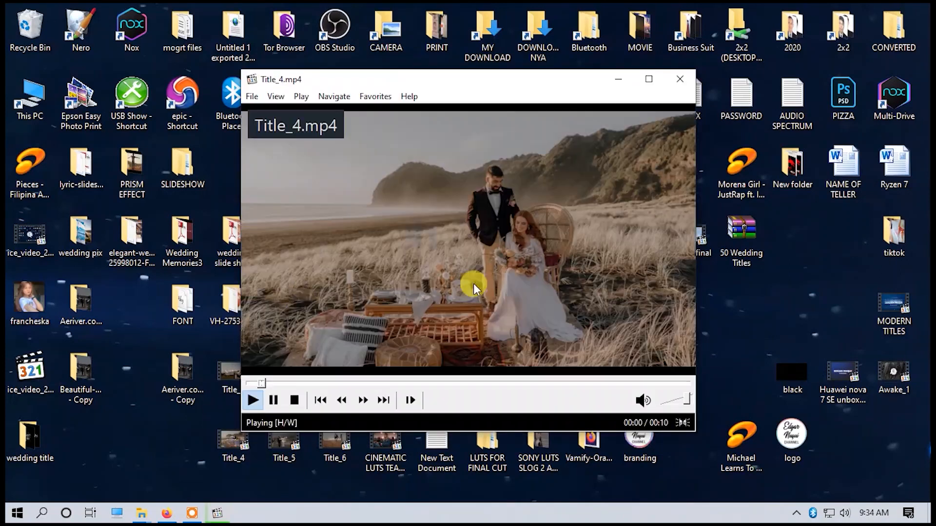
pyautogui.click(306, 453)
pyautogui.doubleClick(306, 453)
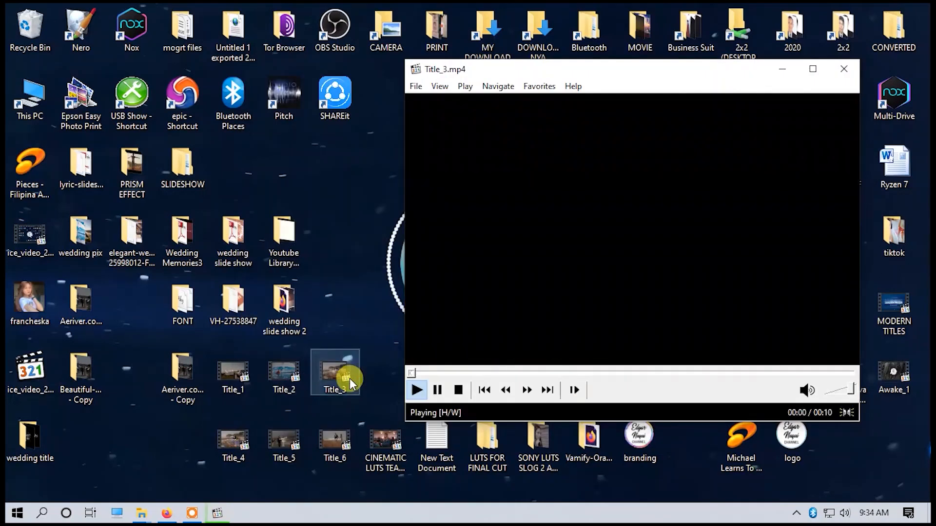
pyautogui.doubleClick(236, 448)
pyautogui.doubleClick(309, 439)
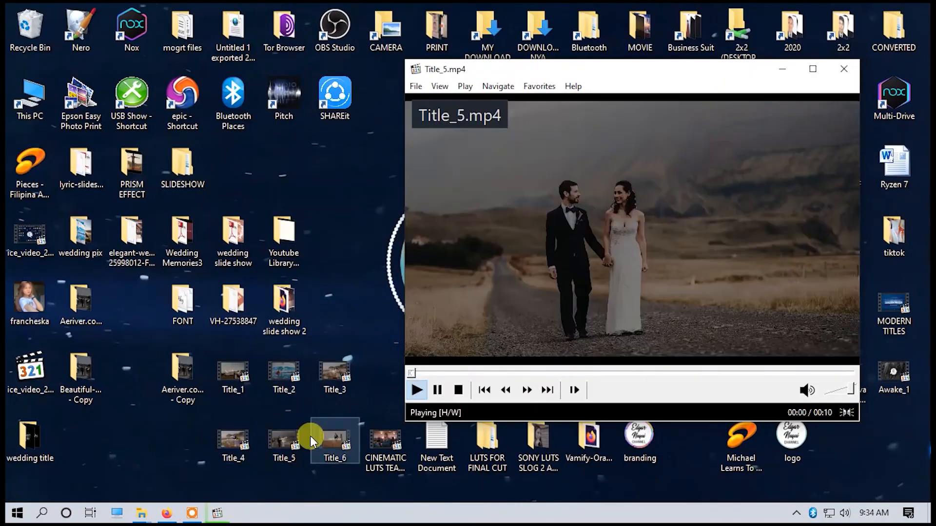
pyautogui.doubleClick(335, 441)
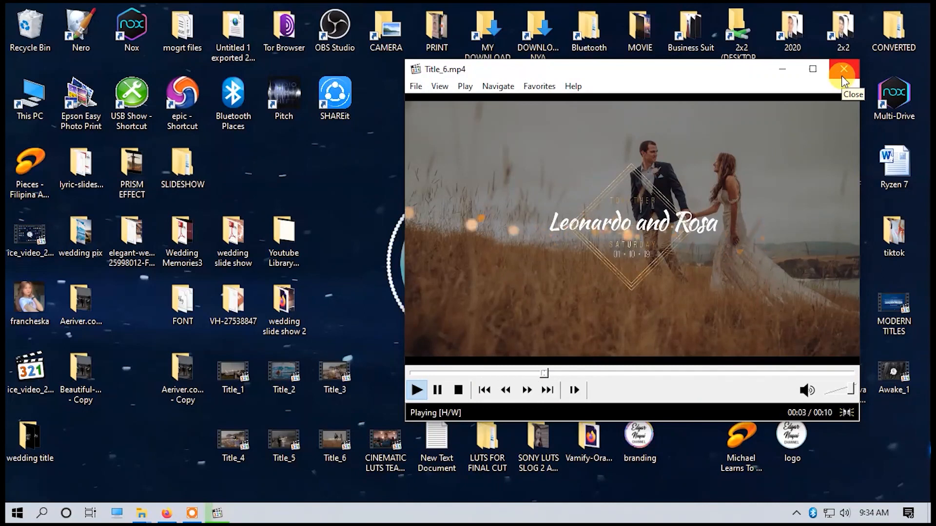
pyautogui.click(844, 76)
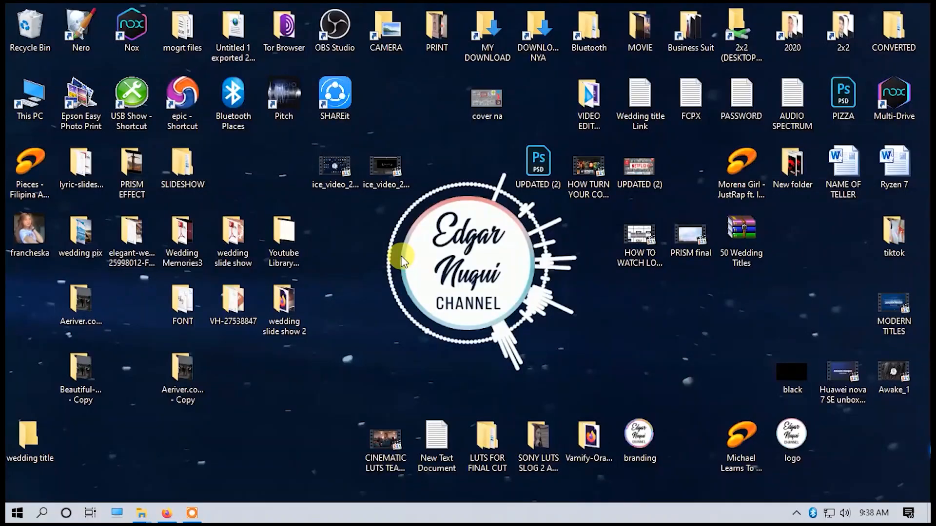
# Launch Adobe Premiere Pro 2020 and create a new project named wedding title 2 in D:\EVENT\SAVE FOLDER 2020.
pyautogui.click(17, 513)
pyautogui.scroll(-5, 351, 307)
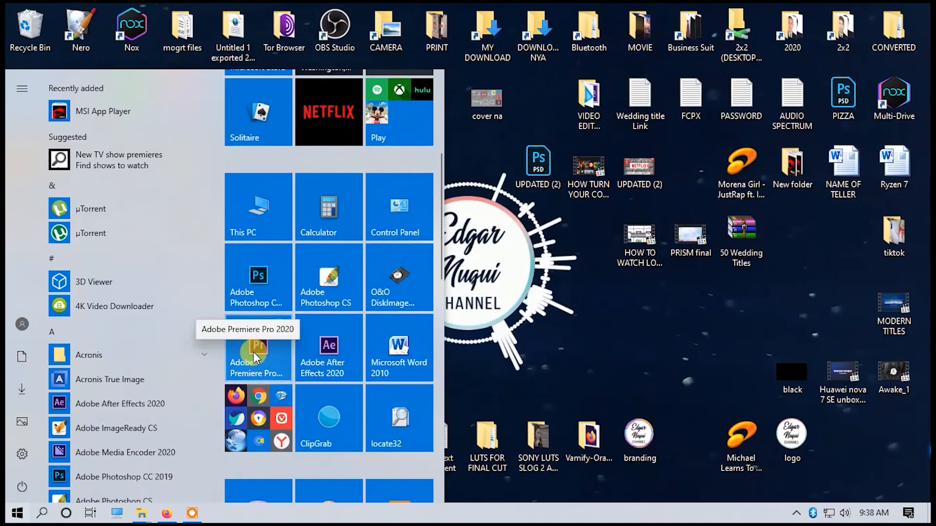
pyautogui.click(262, 357)
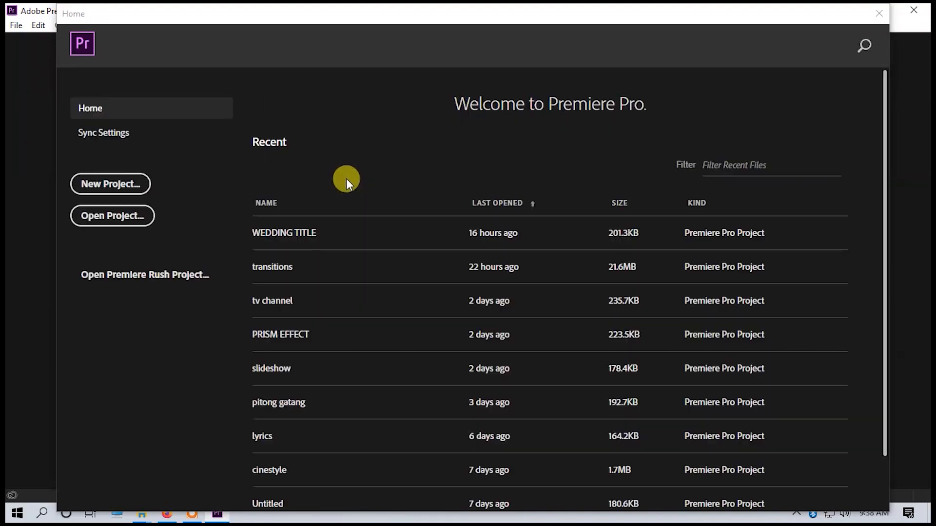
pyautogui.click(111, 185)
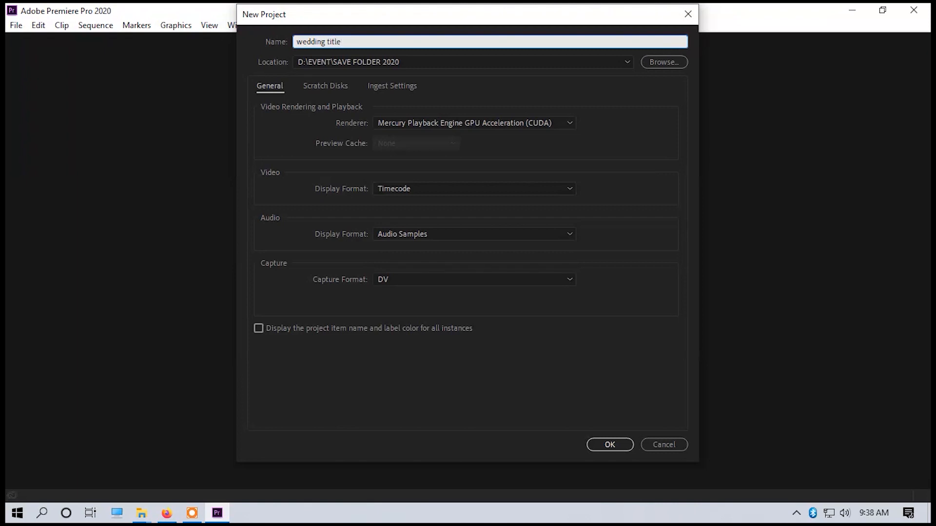
pyautogui.press('Return')
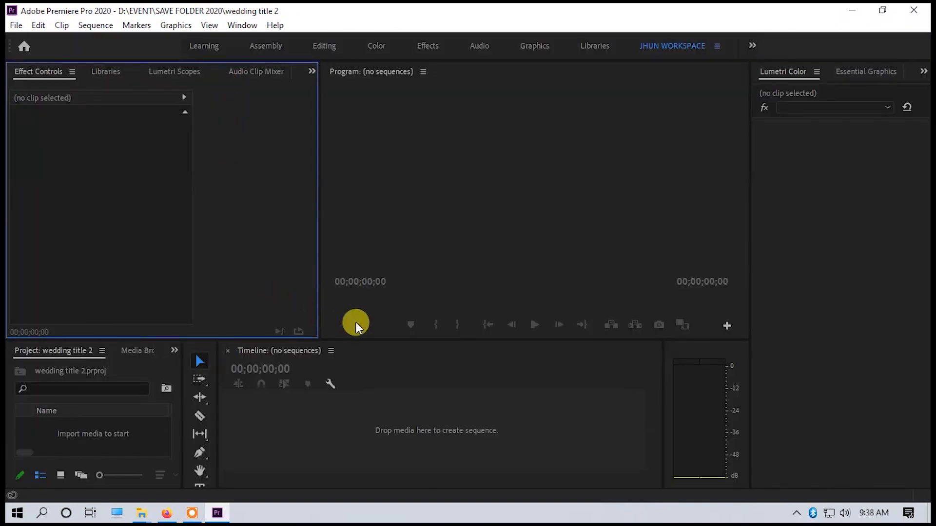
# Create a new sequence from the DSLR 1080p24 preset and dock the Project panel alongside Effect Controls.
pyautogui.hotkey('ctrl', 'n')
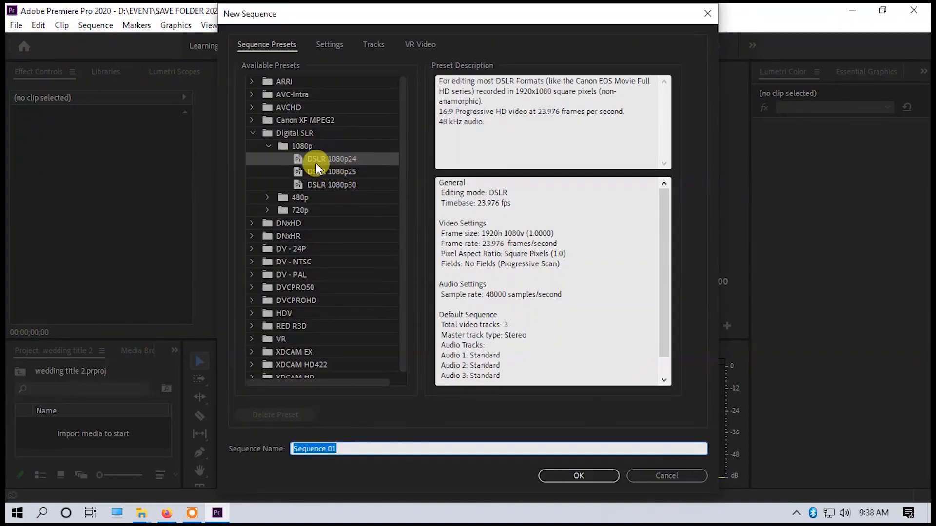
pyautogui.click(578, 476)
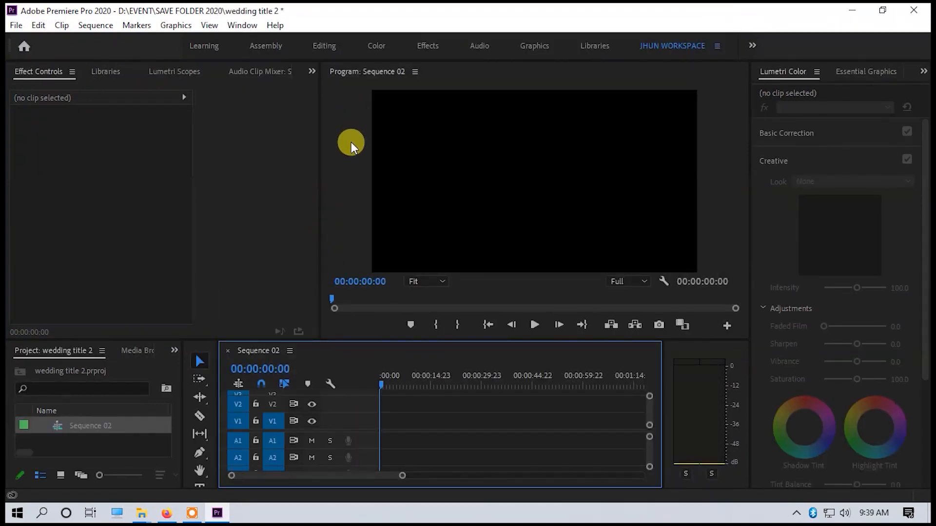
pyautogui.moveTo(67, 349); pyautogui.dragTo(46, 71)
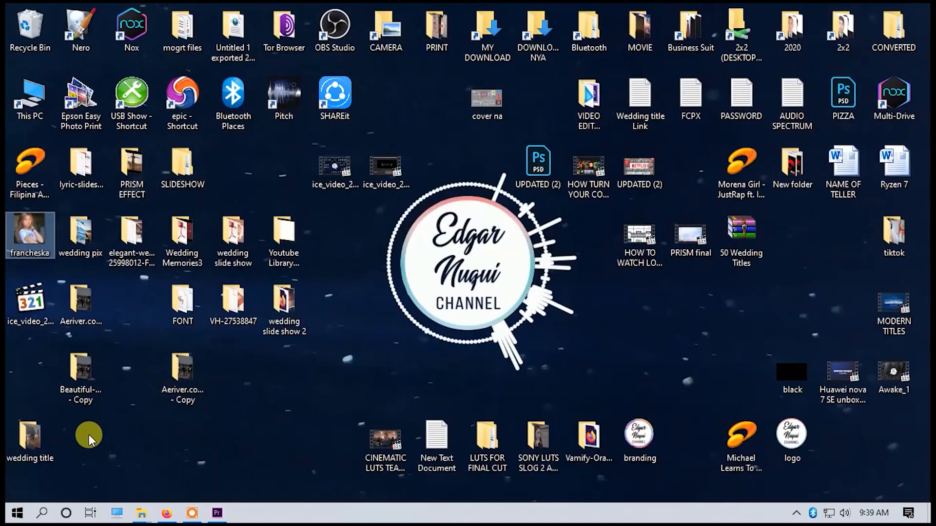
# Locate the wedding pix folder on the Desktop, check its photos and import the whole folder into the Premiere Pro project.
pyautogui.doubleClick(89, 374)
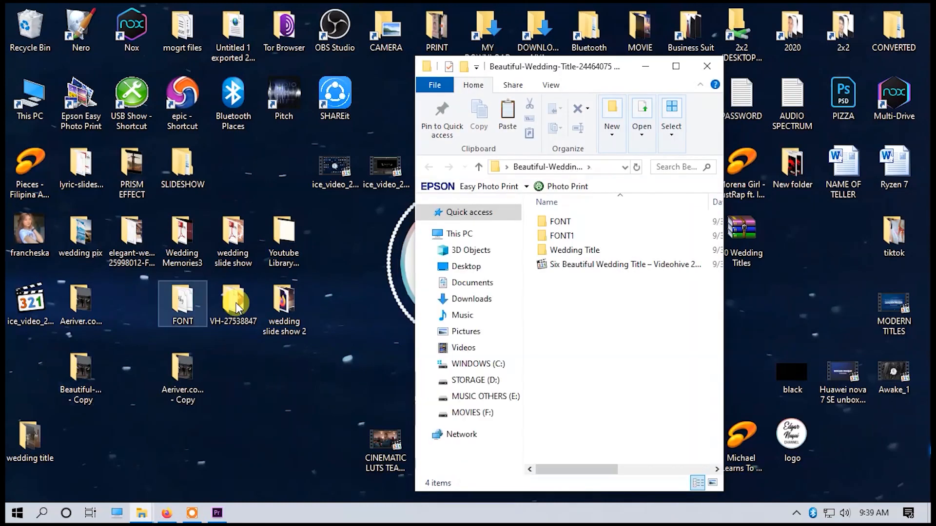
pyautogui.click(720, 61)
pyautogui.click(46, 380)
pyautogui.click(182, 380)
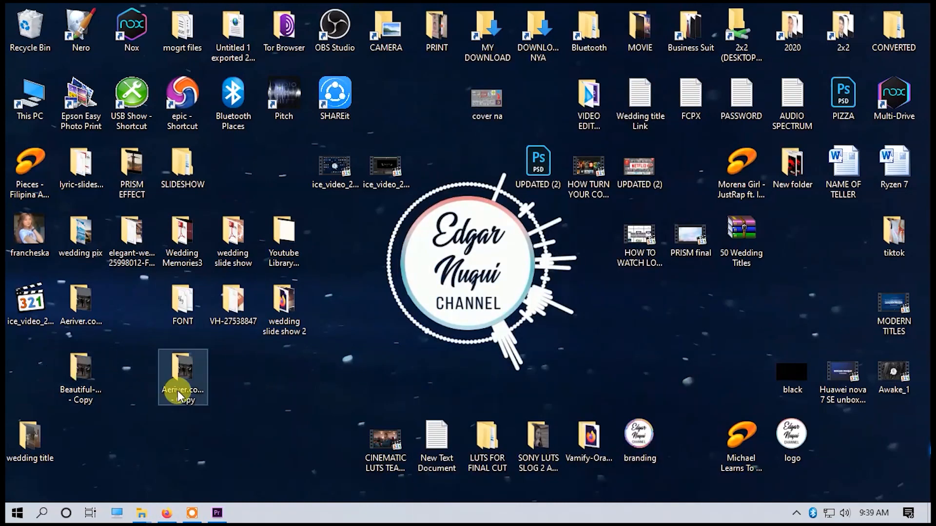
pyautogui.click(81, 303)
pyautogui.doubleClick(81, 237)
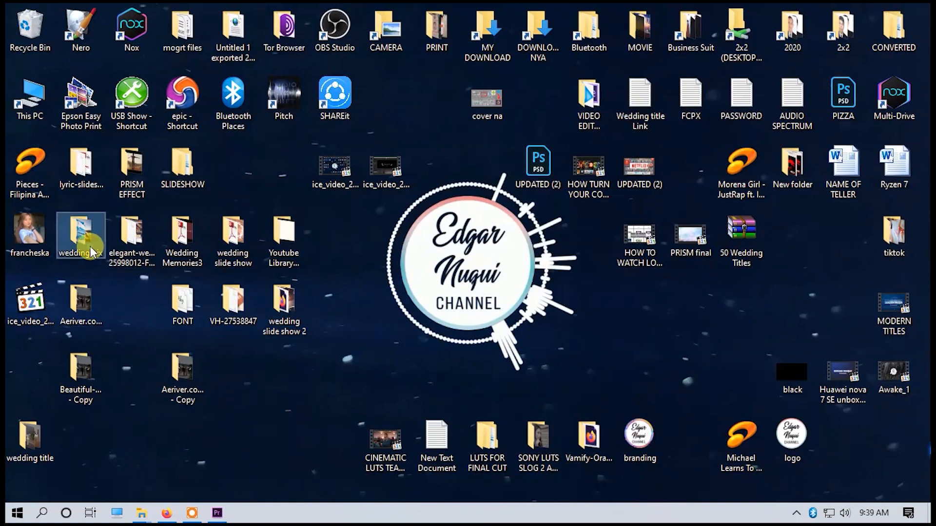
pyautogui.click(685, 66)
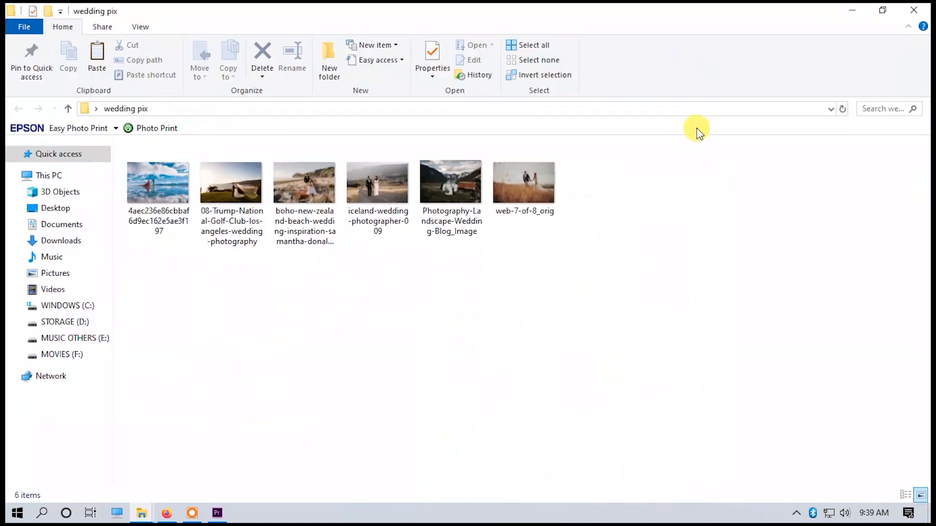
pyautogui.click(924, 11)
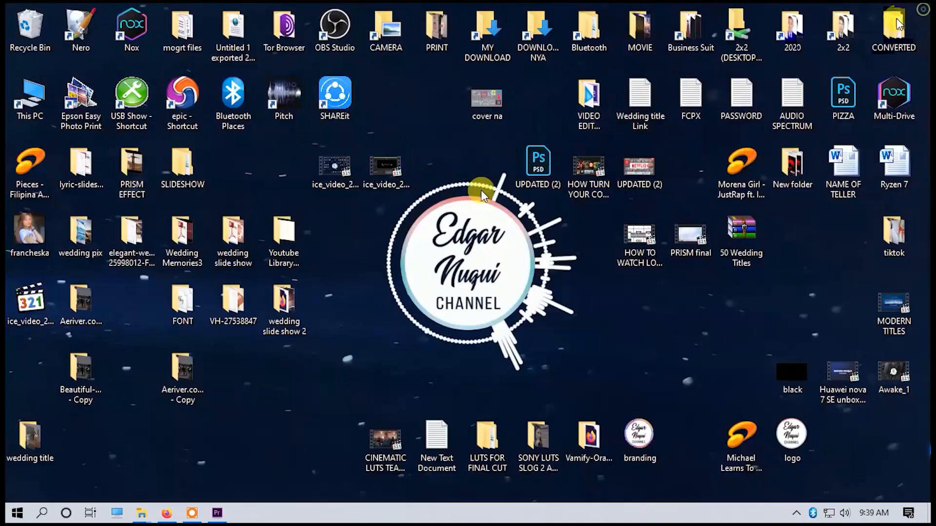
pyautogui.moveTo(81, 234); pyautogui.dragTo(98, 188)
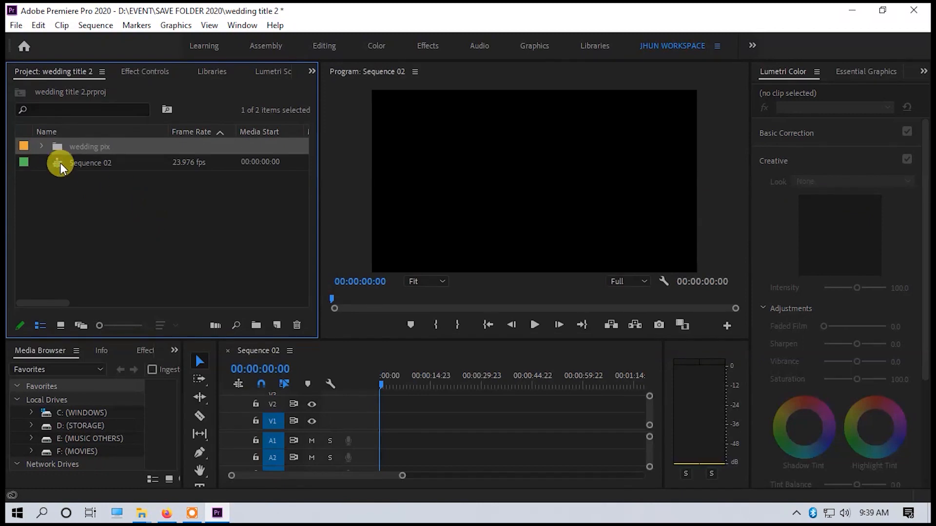
# Place all six wedding pix photos one after another on video track V1 from the start of the sequence.
pyautogui.click(42, 146)
pyautogui.click(124, 169)
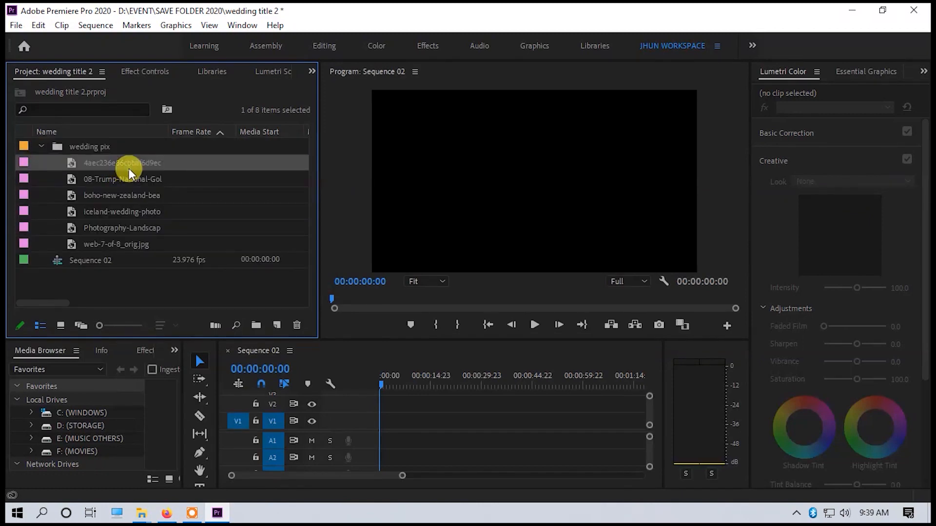
pyautogui.keyDown('shift'); pyautogui.click(146, 239); pyautogui.keyUp('shift')
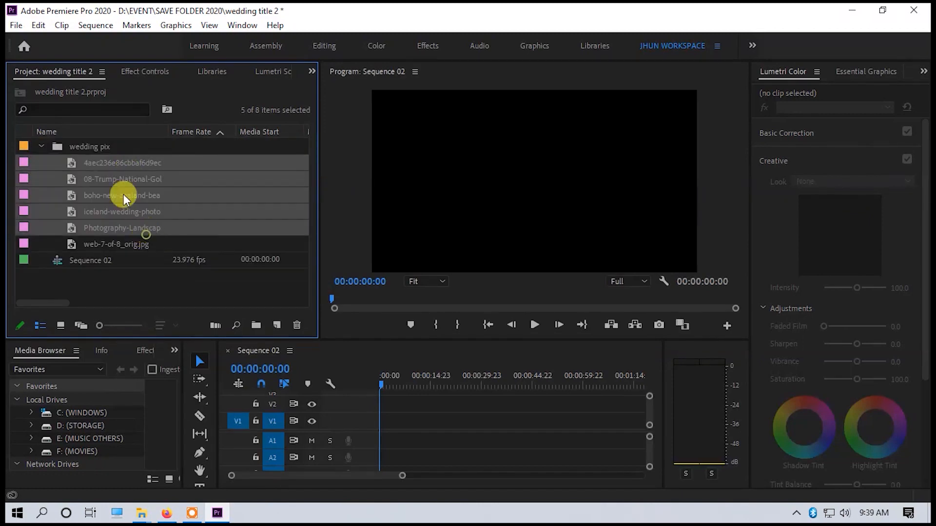
pyautogui.moveTo(124, 168); pyautogui.dragTo(397, 434)
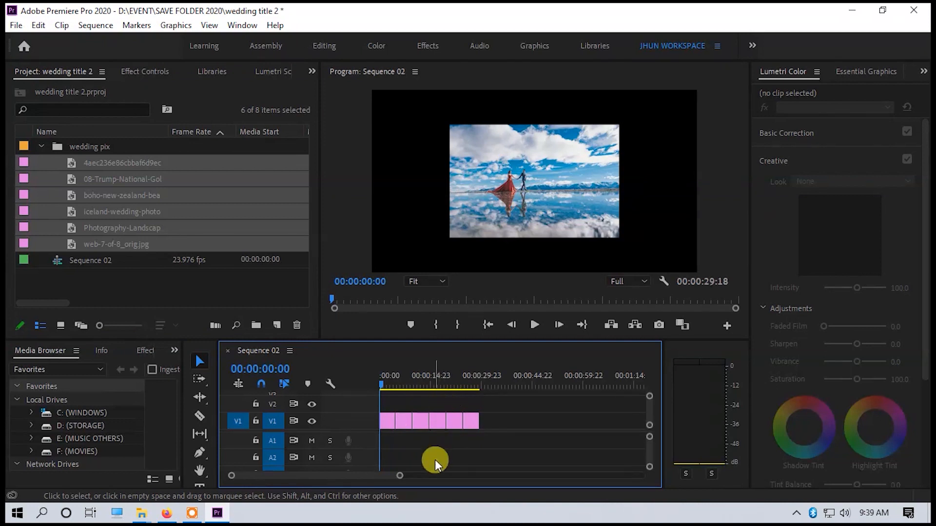
pyautogui.moveTo(399, 476); pyautogui.dragTo(354, 476)
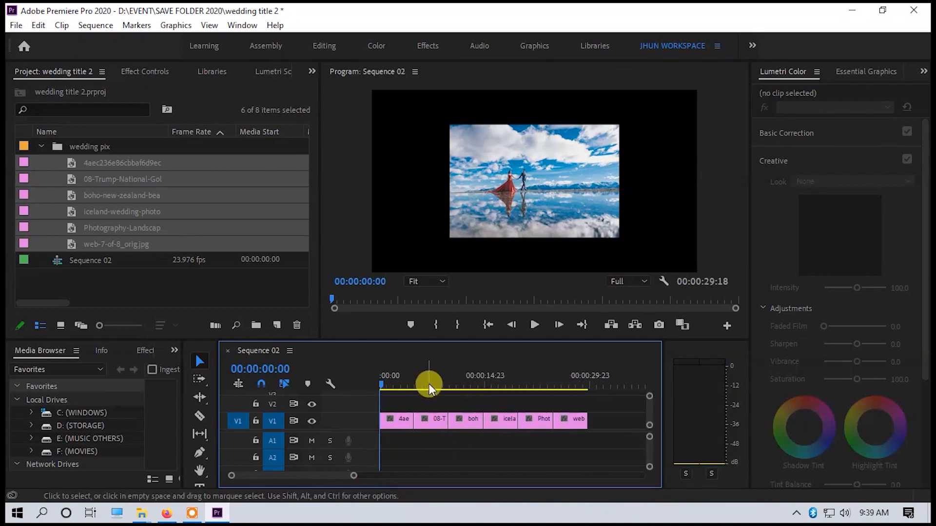
# Set the scale of the first photo clip, the couple on the mirror lake, to 198 so it fills the frame.
pyautogui.click(392, 385)
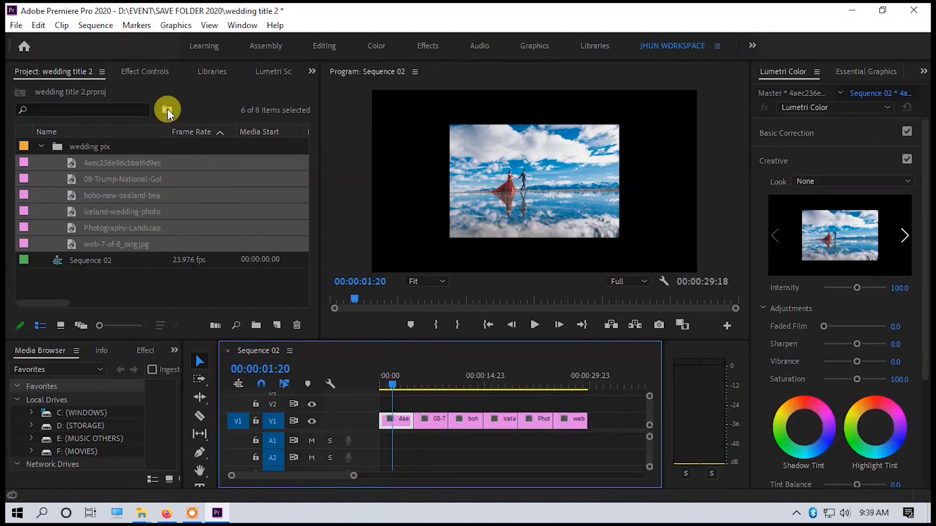
pyautogui.click(153, 78)
pyautogui.moveTo(106, 154); pyautogui.dragTo(155, 155)
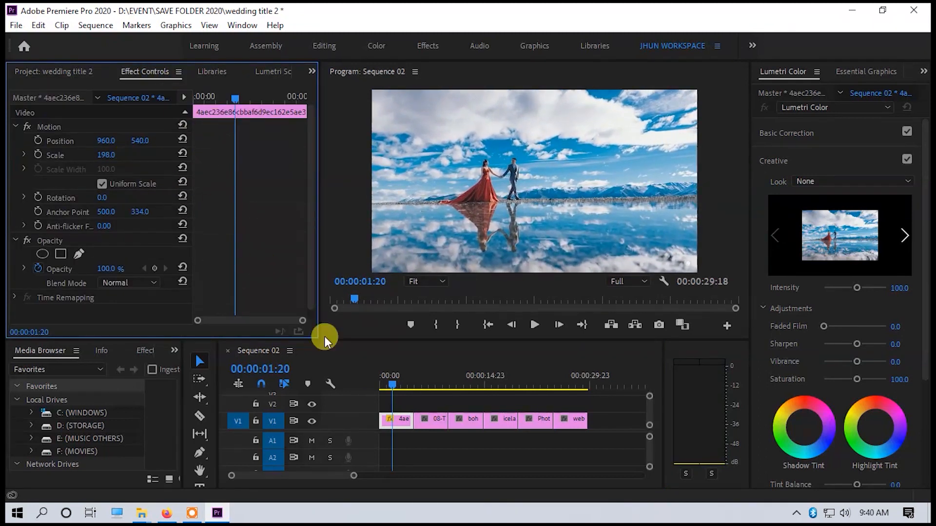
# Try a larger scale on the second photo clip, 08-Trump-National-Golf-Club, and undo the change.
pyautogui.click(430, 380)
pyautogui.click(429, 421)
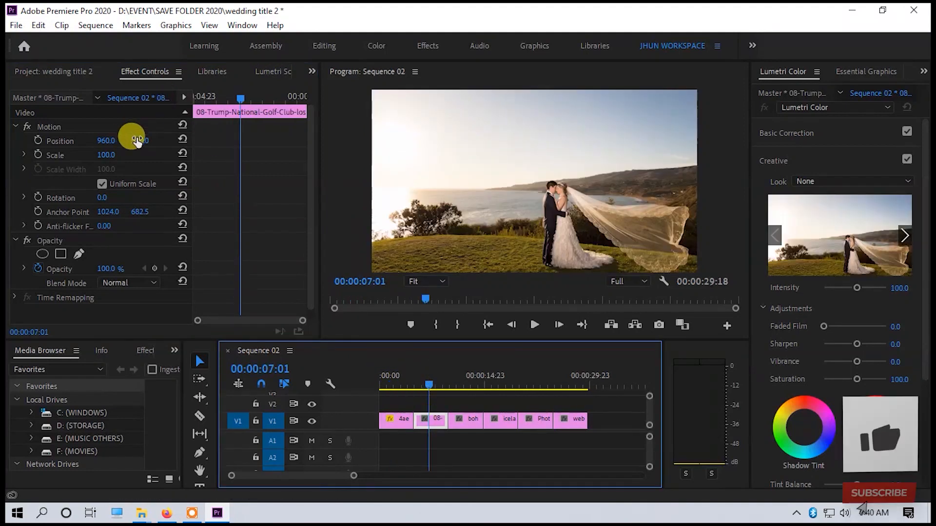
pyautogui.moveTo(106, 155); pyautogui.dragTo(115, 154)
pyautogui.hotkey('ctrl', 'z')
# Set the scale of the third photo clip, the boho New Zealand beach picture, to 288.
pyautogui.click(462, 382)
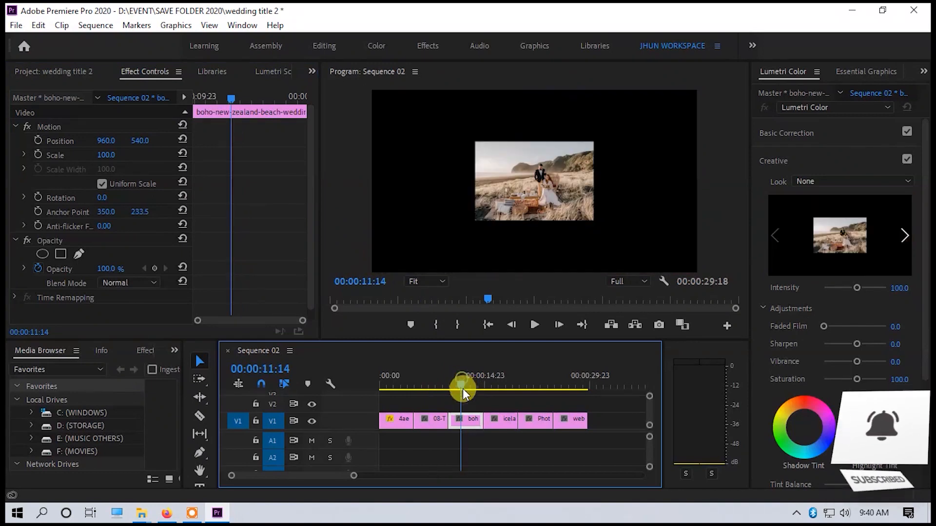
pyautogui.moveTo(109, 155); pyautogui.dragTo(201, 155)
# Try a larger scale on the iceland-wedding-photographer clip, undo it and check that photo in the preview.
pyautogui.click(508, 420)
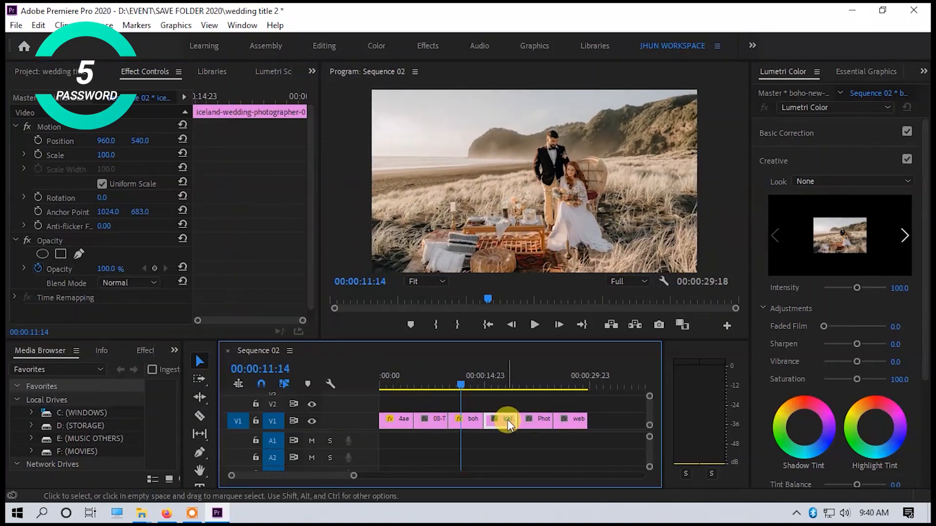
pyautogui.moveTo(102, 155); pyautogui.dragTo(125, 151)
pyautogui.hotkey('ctrl', 'z')
pyautogui.click(507, 372)
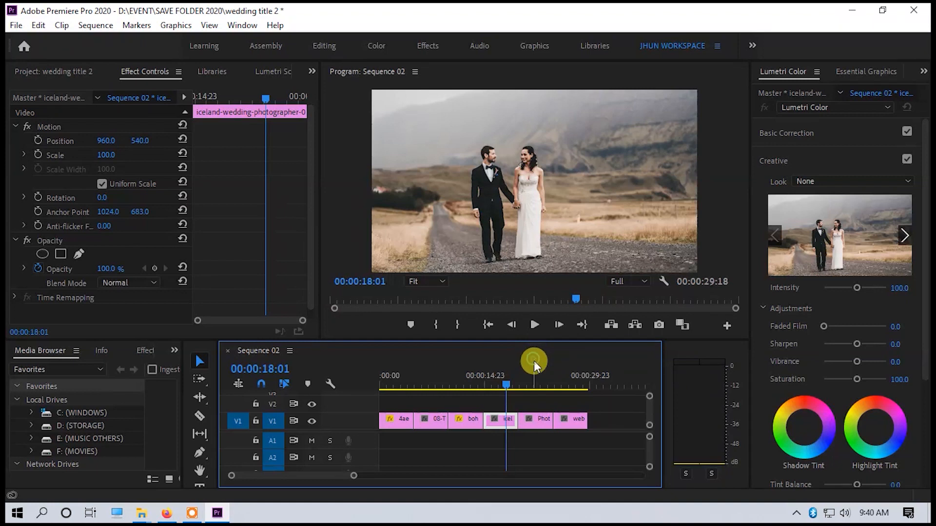
# Set the scale of the fifth photo clip, Photography-Landscape-Wedding, to 218 to fill the frame.
pyautogui.moveTo(517, 385)
pyautogui.mouseDown()
pyautogui.moveTo(471, 387)
pyautogui.moveTo(525, 390)
pyautogui.mouseUp()
pyautogui.click(107, 154)
pyautogui.moveTo(108, 154); pyautogui.dragTo(164, 154)
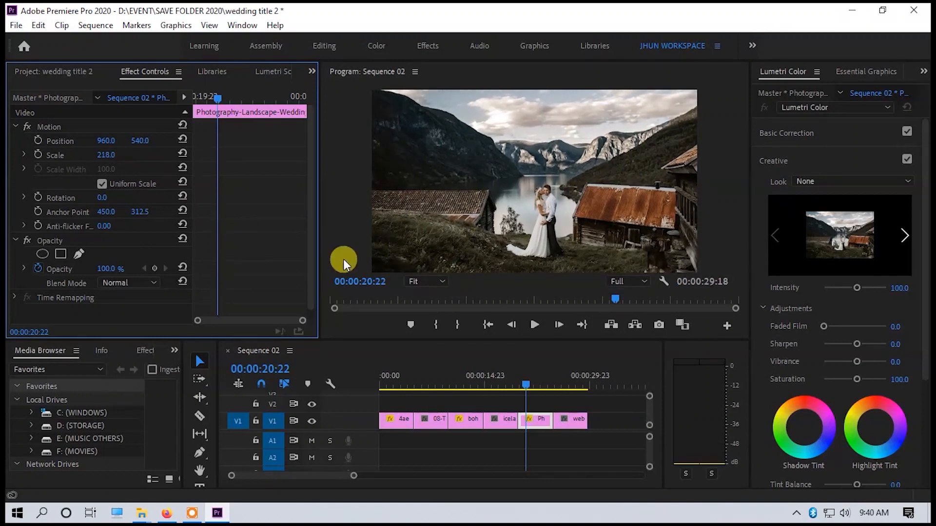
# Set the scale of the last photo clip, web-7-of-8_orig.jpg, to 186.
pyautogui.click(570, 377)
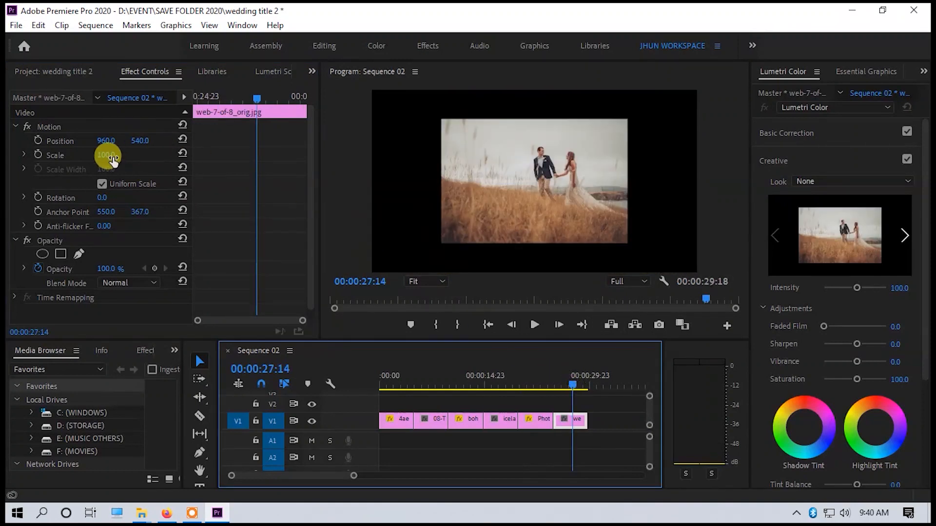
pyautogui.moveTo(112, 156); pyautogui.dragTo(155, 157)
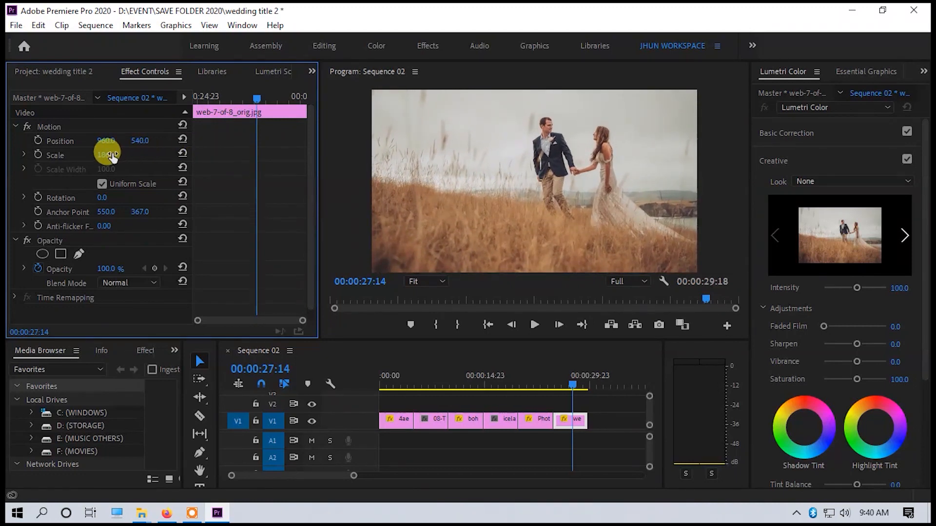
pyautogui.scroll(-1, 150, 222)
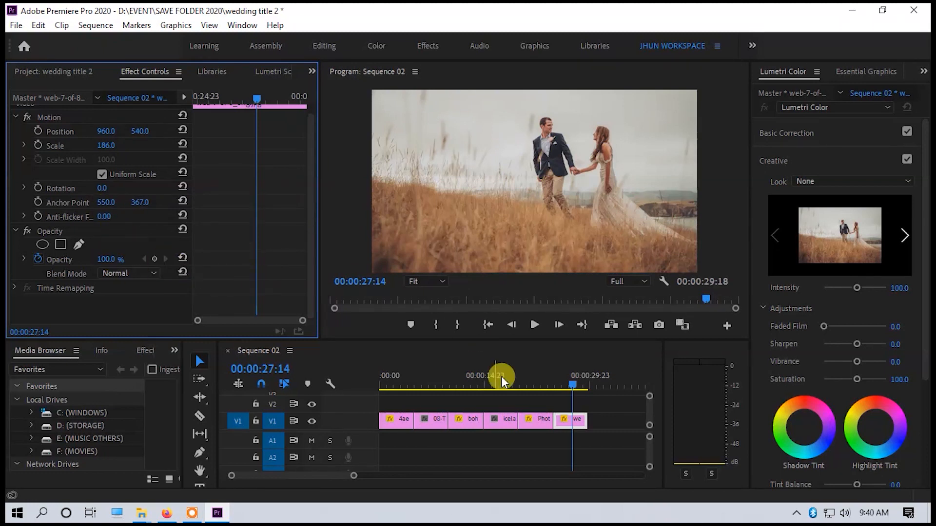
# Lower the opacity of the first two photo clips on V1 to 71% each.
pyautogui.click(388, 376)
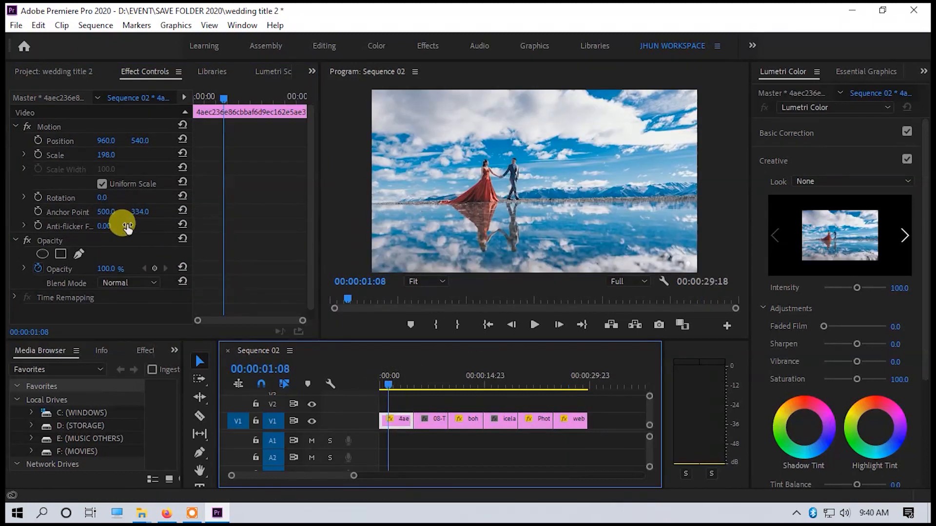
pyautogui.moveTo(110, 273); pyautogui.dragTo(95, 273)
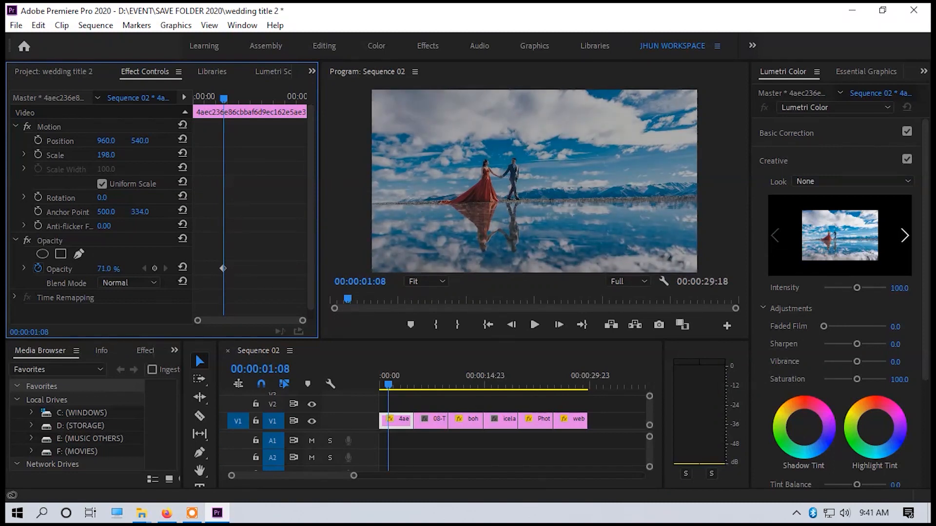
pyautogui.click(429, 384)
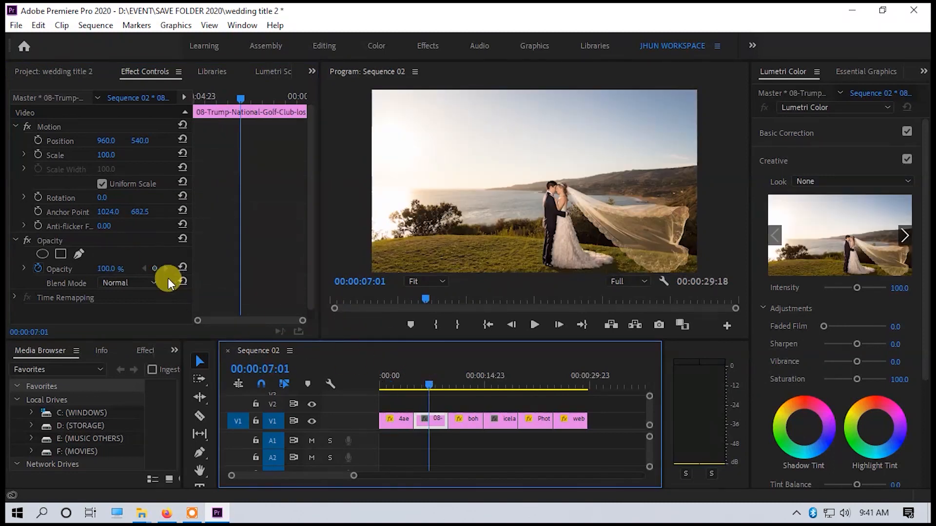
pyautogui.click(101, 273)
pyautogui.write('71')
pyautogui.press('Return')
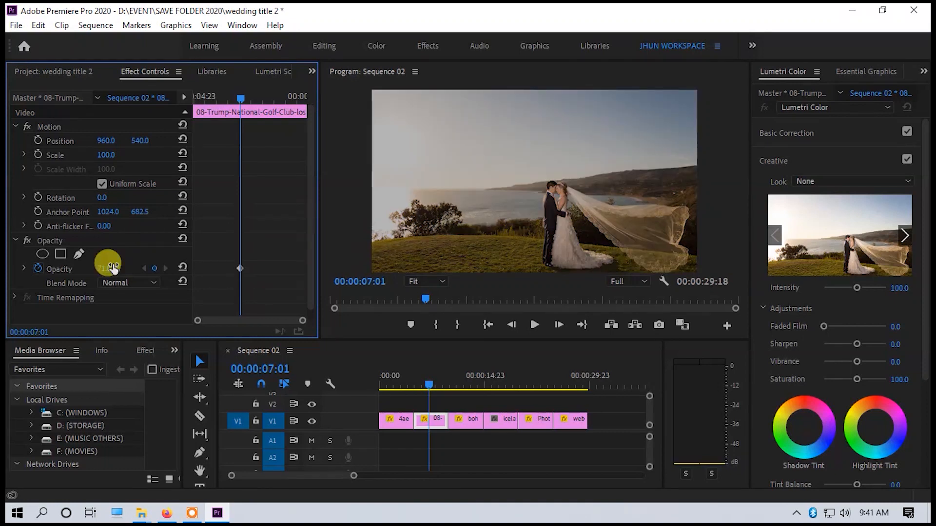
# Set the opacity of the boho New Zealand beach and iceland-wedding-photographer clips to 71% each.
pyautogui.click(453, 385)
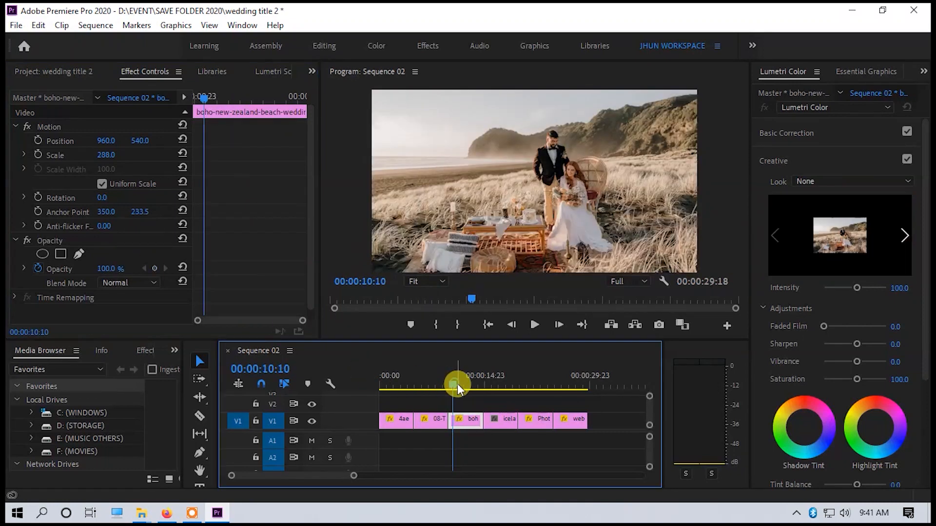
pyautogui.click(111, 269)
pyautogui.write('72')
pyautogui.press('Return')
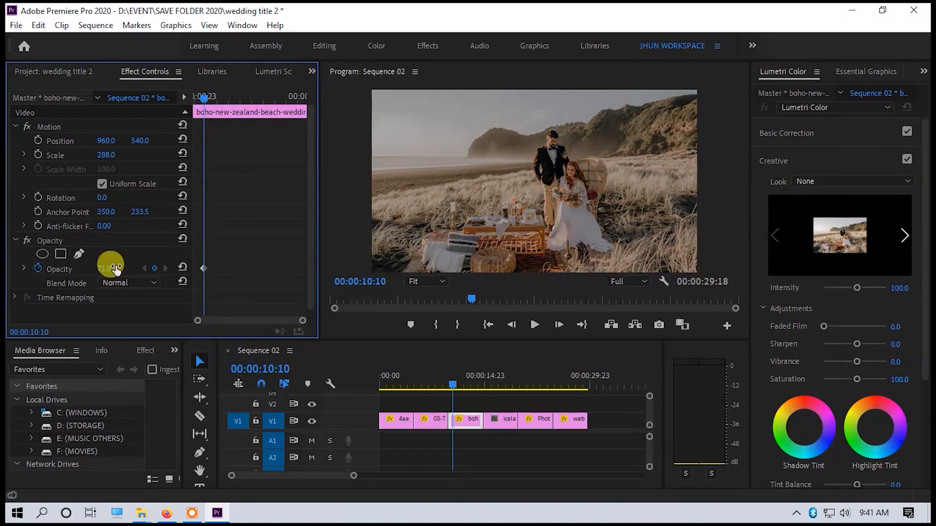
pyautogui.click(492, 384)
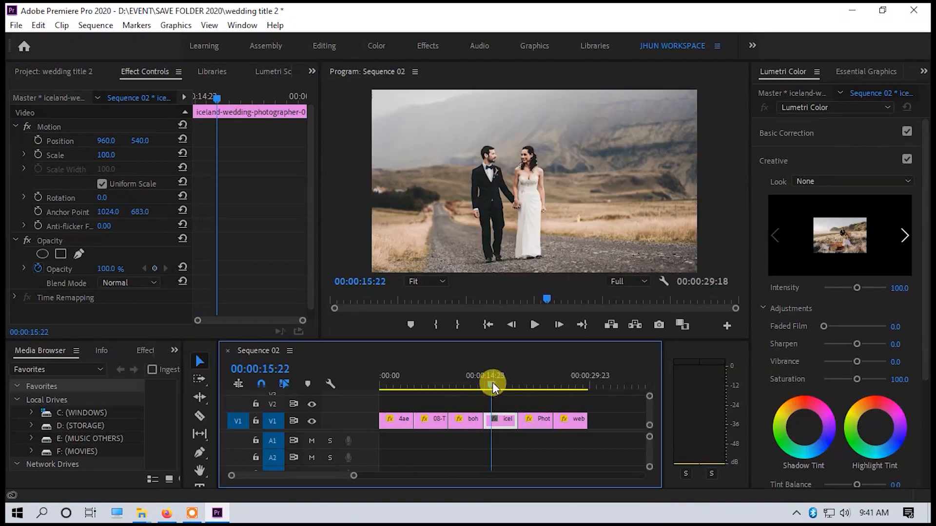
pyautogui.click(111, 269)
pyautogui.write('71')
pyautogui.press('Return')
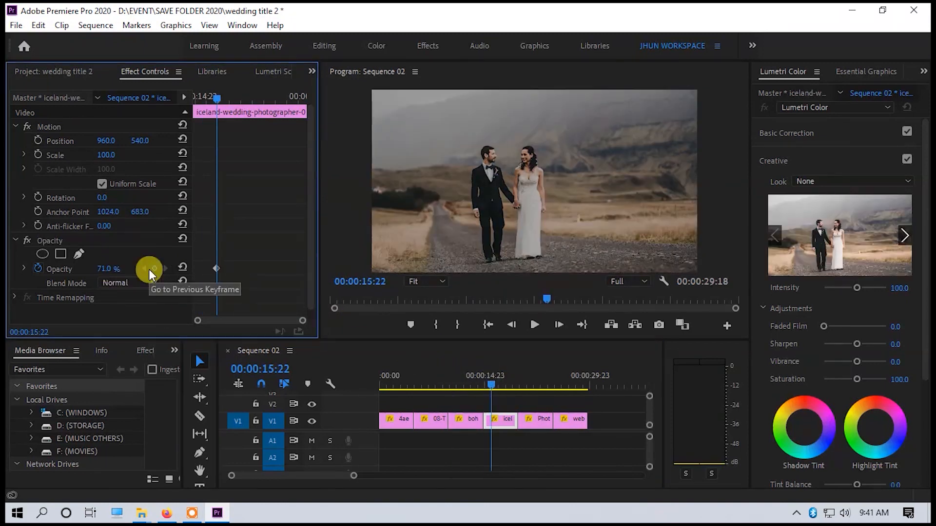
# Set the opacity of the Photography-Landscape-Wedding clip to 71%.
pyautogui.click(536, 385)
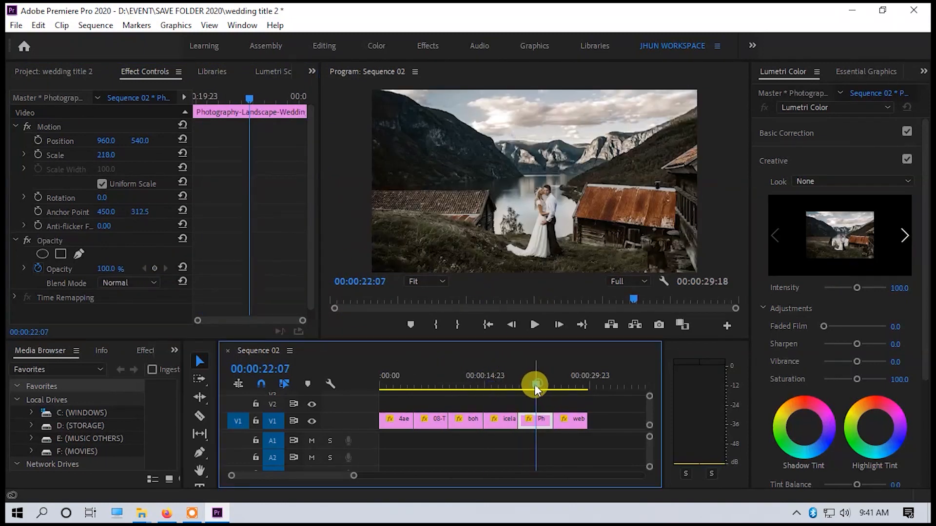
pyautogui.click(109, 269)
pyautogui.write('71')
pyautogui.press('Return')
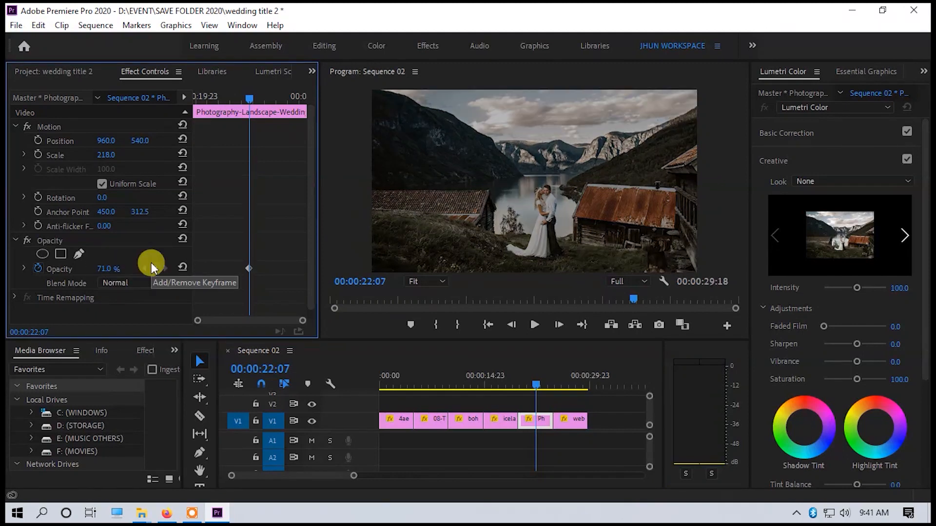
# Set the opacity of the last photo clip, web-7-of-8_orig.jpg, to 71%.
pyautogui.click(562, 385)
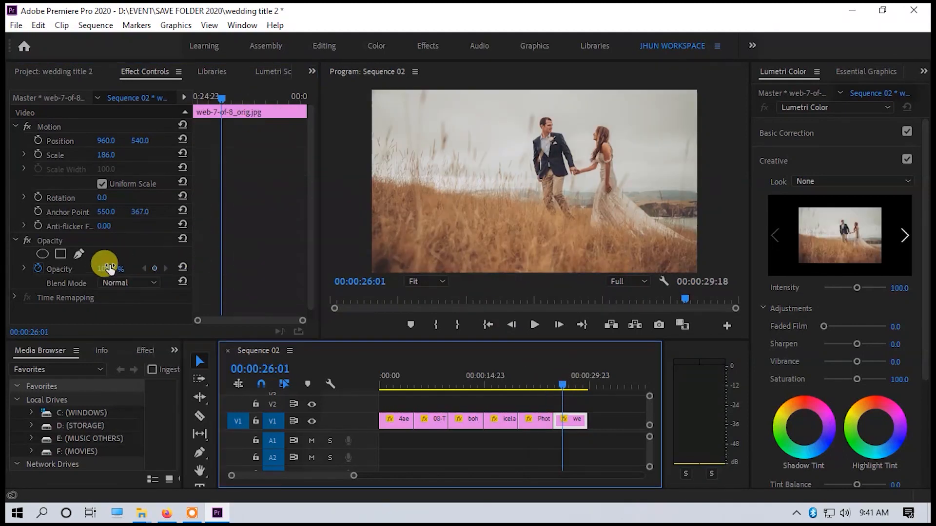
pyautogui.click(109, 269)
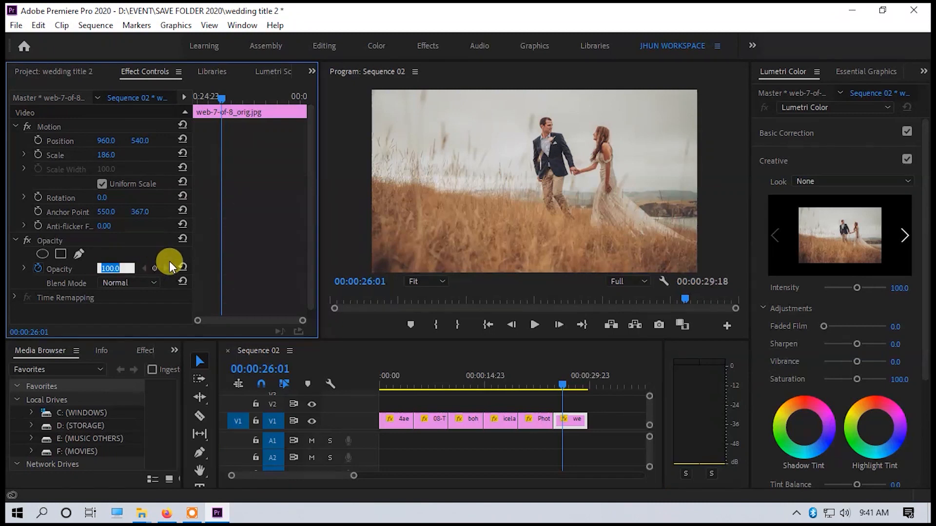
pyautogui.write('71')
pyautogui.press('Return')
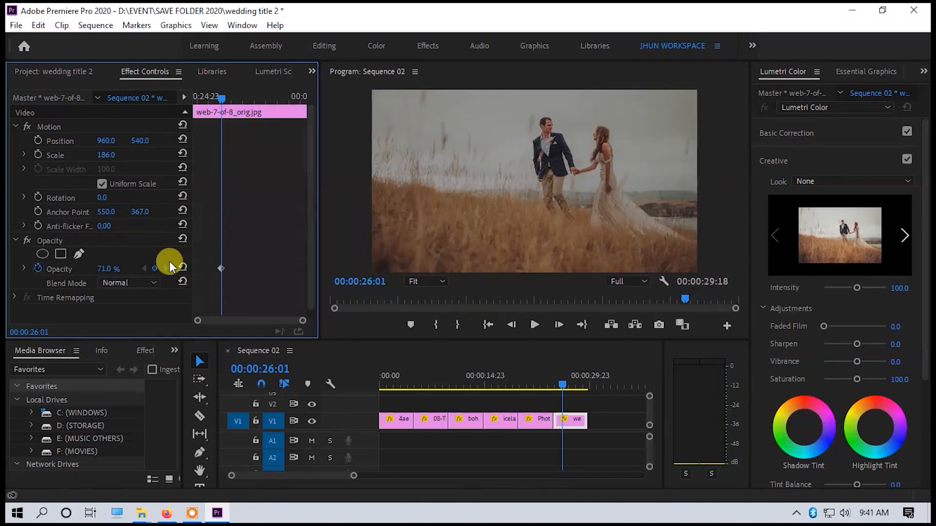
# Duplicate all six photo clips together on V1, placing the copies after the originals with a small gap.
pyautogui.moveTo(621, 412); pyautogui.dragTo(356, 425)
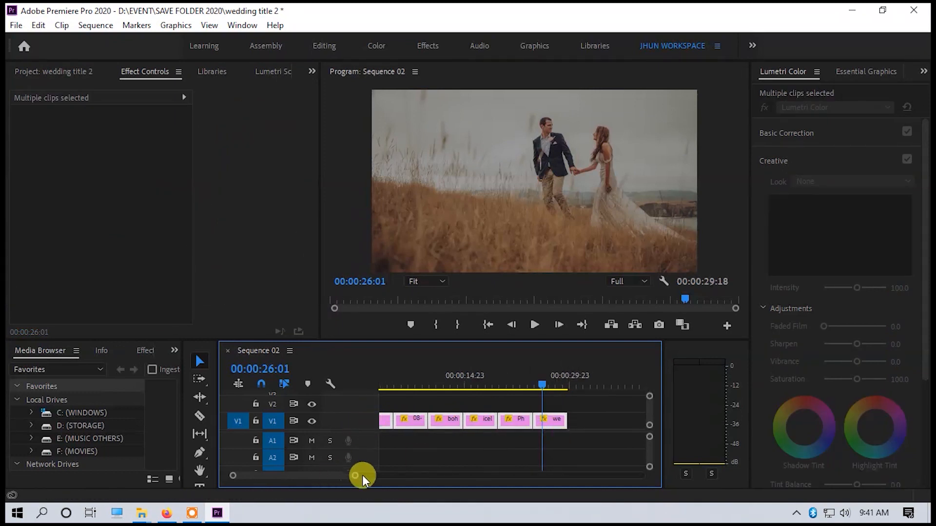
pyautogui.moveTo(354, 476); pyautogui.dragTo(414, 480)
pyautogui.moveTo(388, 422); pyautogui.dragTo(501, 425)
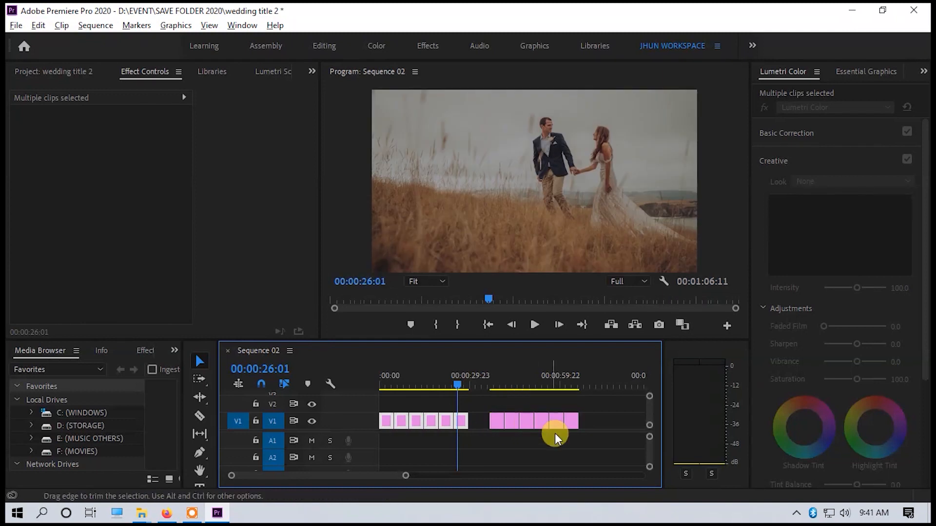
# Replace the six duplicated photo clips with a linked After Effects composition.
pyautogui.moveTo(596, 420); pyautogui.dragTo(496, 423)
pyautogui.click(498, 424)
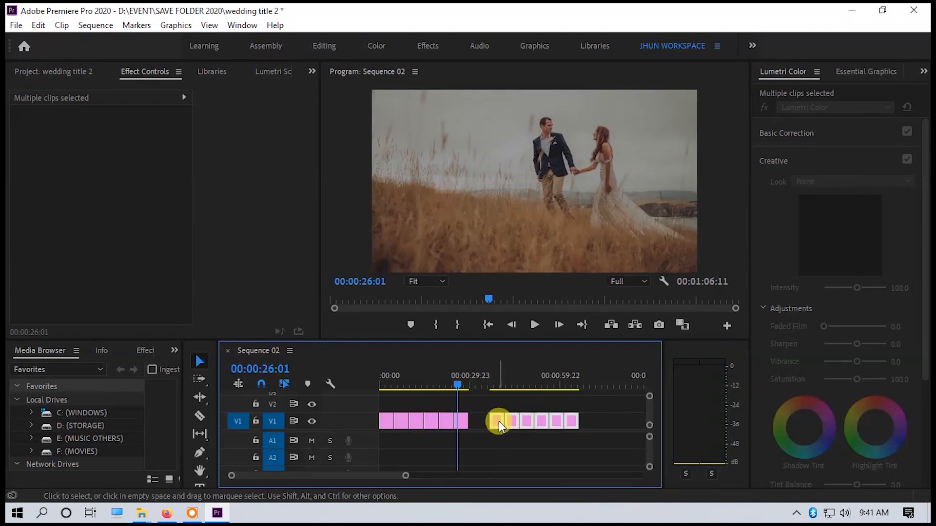
pyautogui.rightClick(498, 424)
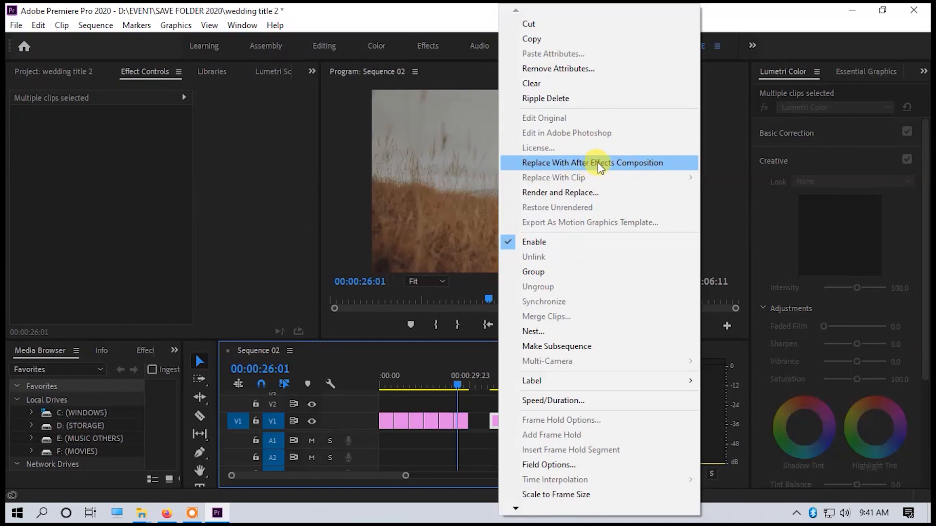
pyautogui.click(632, 165)
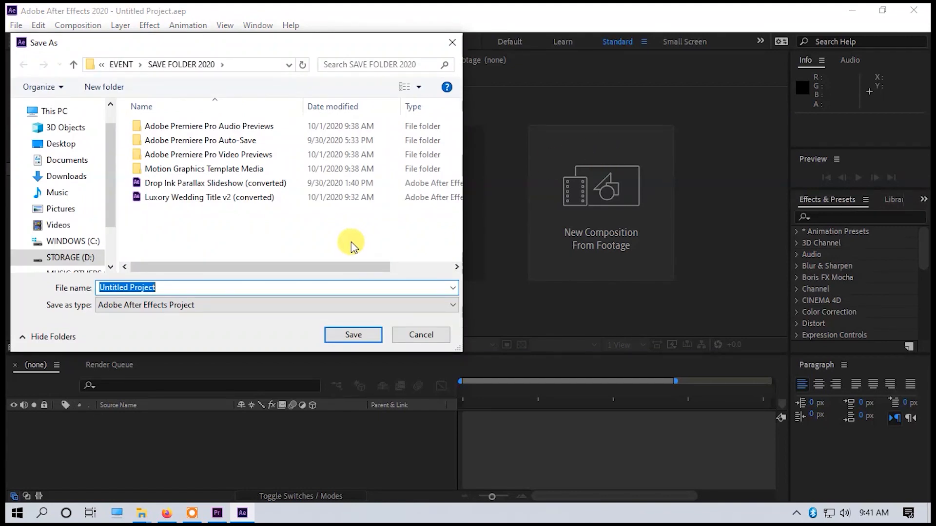
# Save the new After Effects project in SAVE FOLDER 2020 as "premiere to effect export to premiere".
pyautogui.write('wedding')
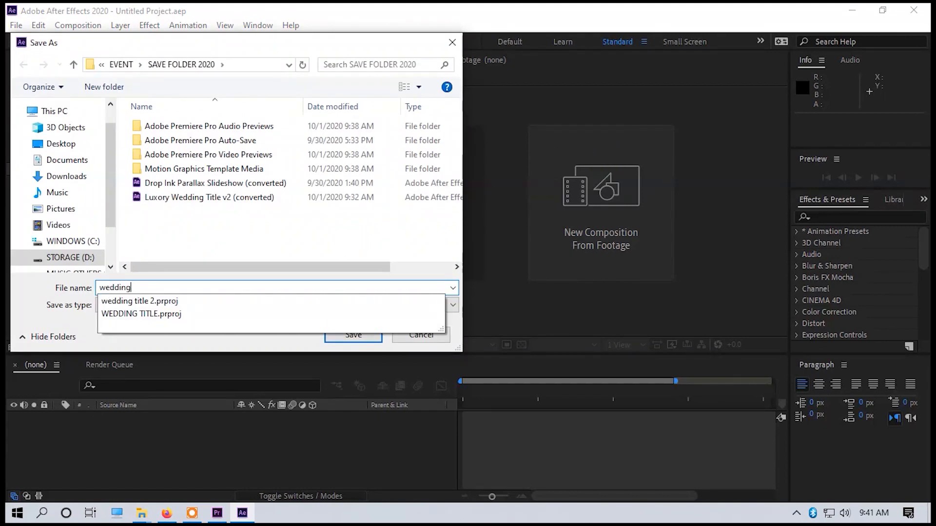
pyautogui.write('n')
pyautogui.press('BackSpace')
pyautogui.press('BackSpace')
pyautogui.press('BackSpace')
pyautogui.press('BackSpace')
pyautogui.press('BackSpace')
pyautogui.press('BackSpace')
pyautogui.write('pr')
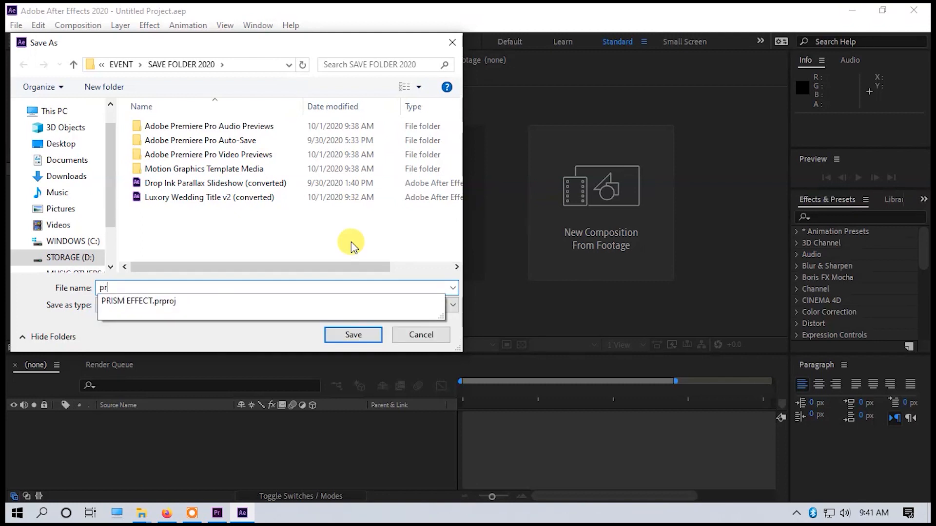
pyautogui.press('BackSpace')
pyautogui.press('BackSpace')
pyautogui.write('poremi')
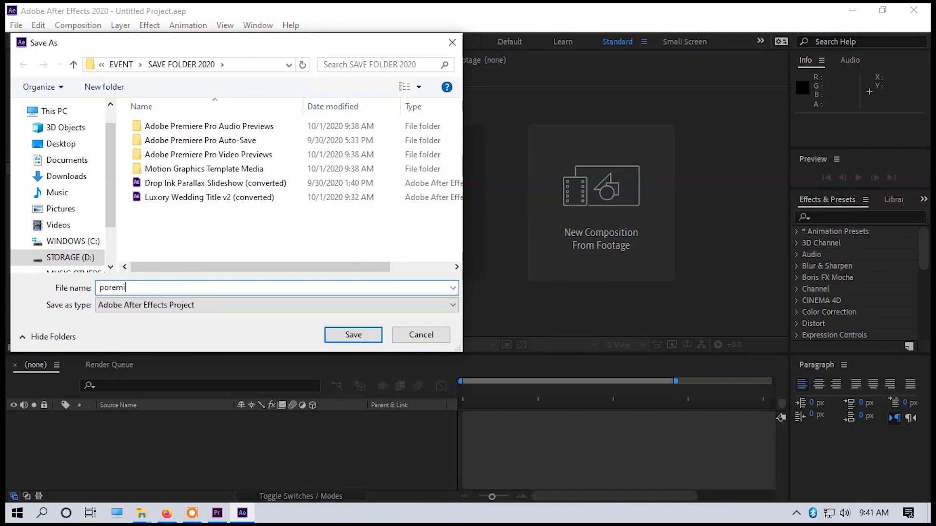
pyautogui.press('BackSpace')
pyautogui.write('remiere')
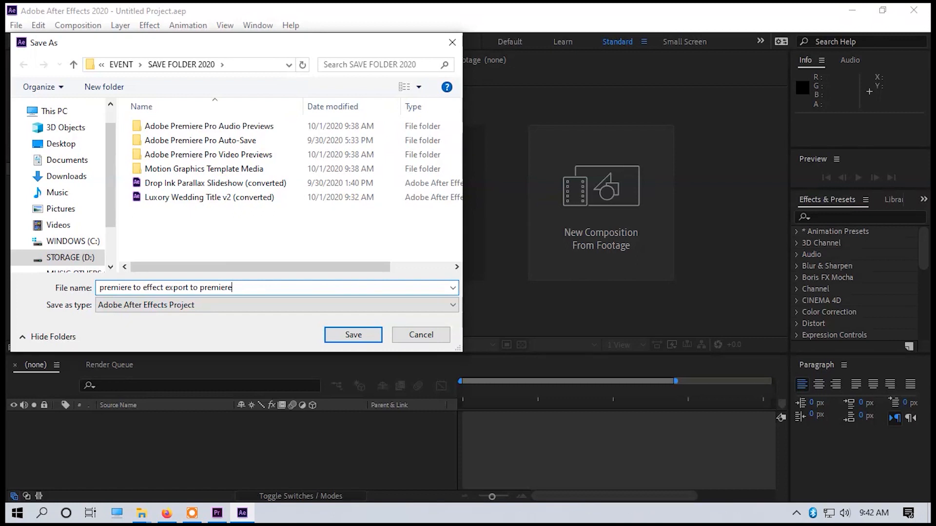
pyautogui.press('Return')
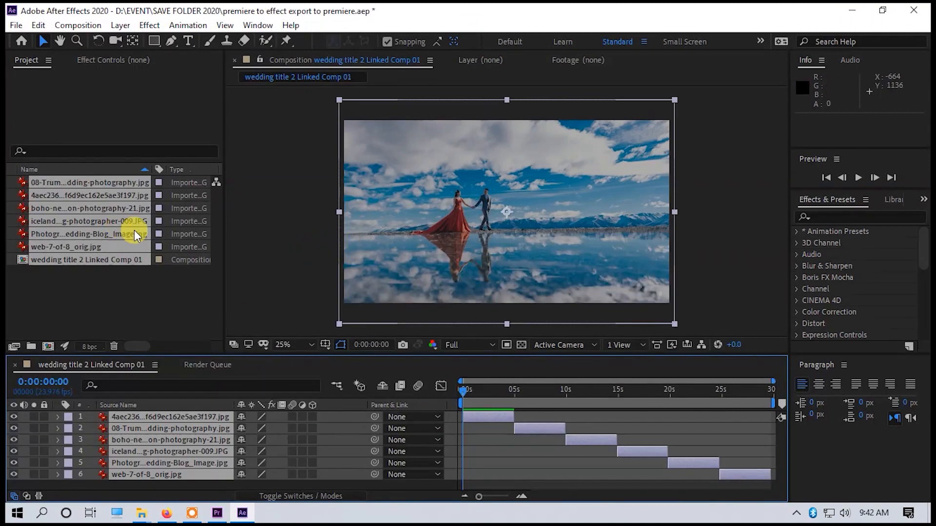
# Go to the desktop and look inside the Aeriver.com-Six-Beautiful-Wedding-Title-24464075 folder.
pyautogui.click(133, 305)
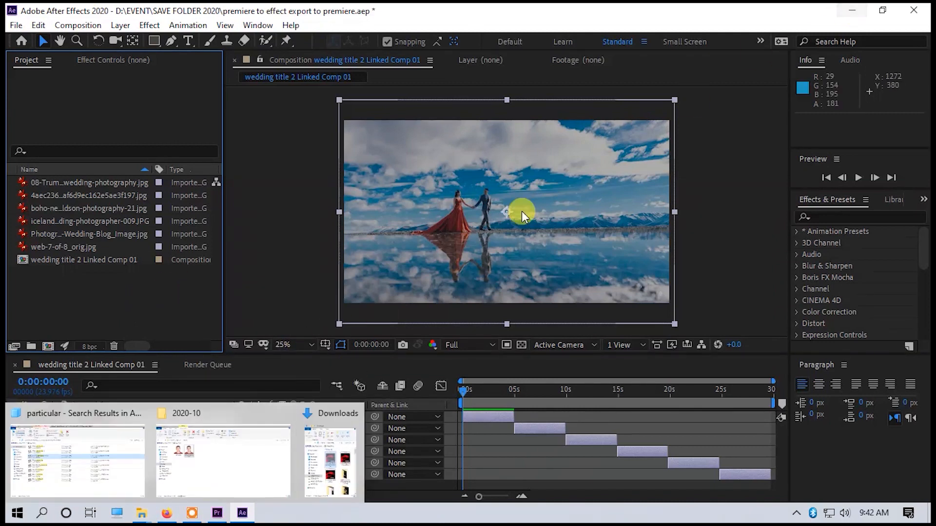
pyautogui.click(852, 10)
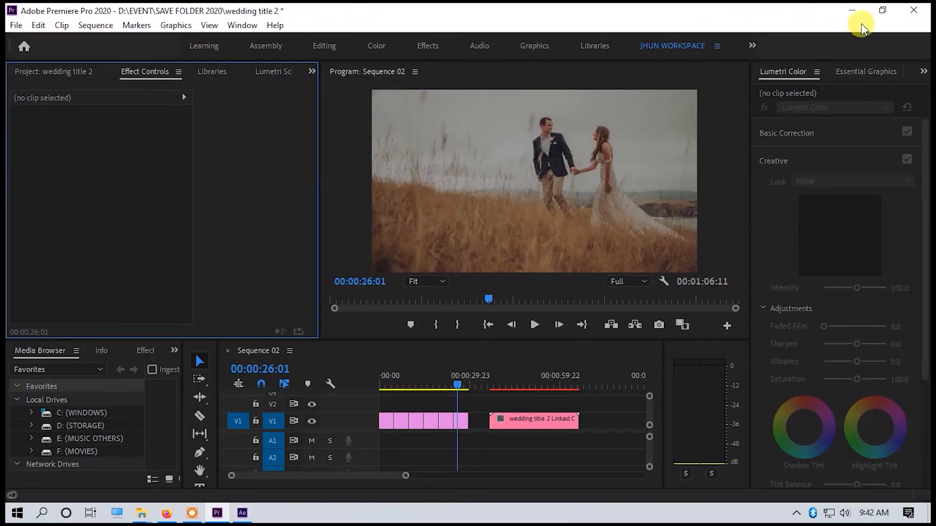
pyautogui.click(851, 13)
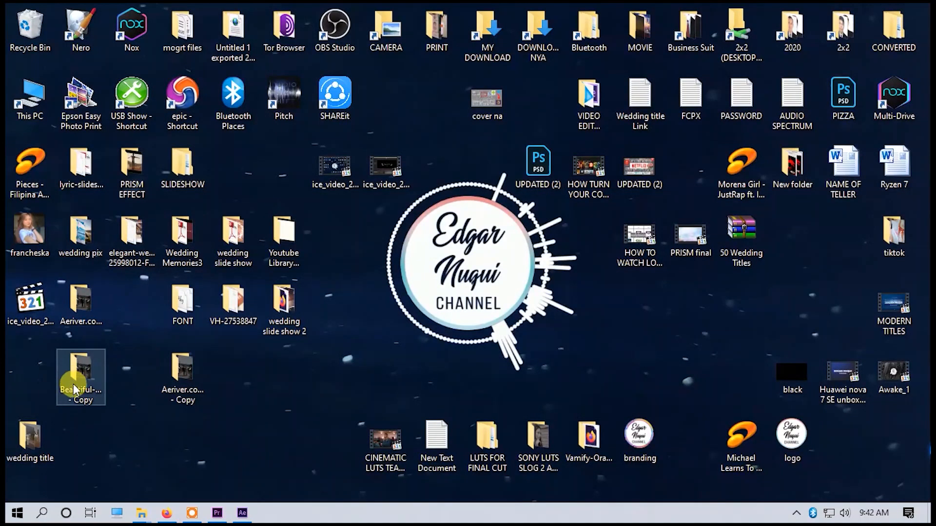
pyautogui.doubleClick(85, 309)
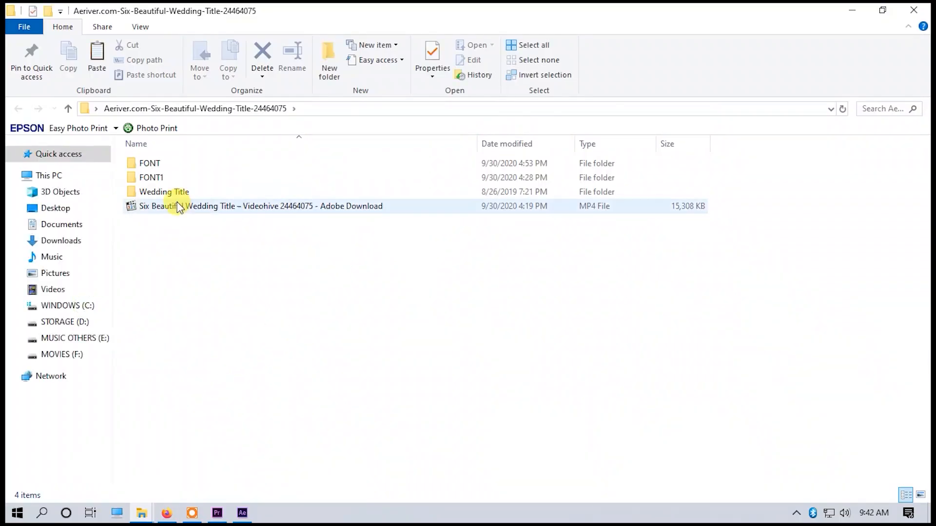
pyautogui.click(913, 10)
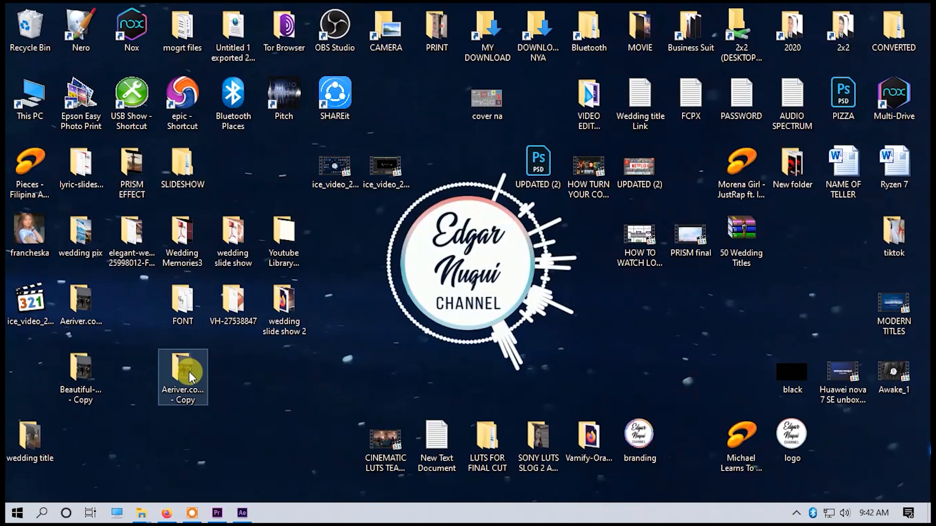
# Import the Luxory Wedding Title v2 project from the nested Wedding Title folder of Beautiful-Wedding-Title-24464075 - Copy into the After Effects project.
pyautogui.doubleClick(79, 377)
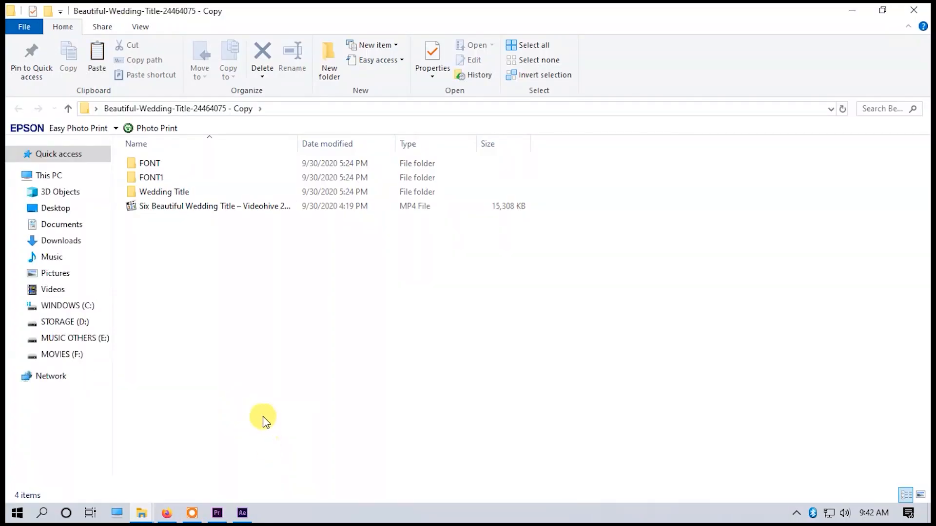
pyautogui.click(214, 209)
pyautogui.doubleClick(154, 190)
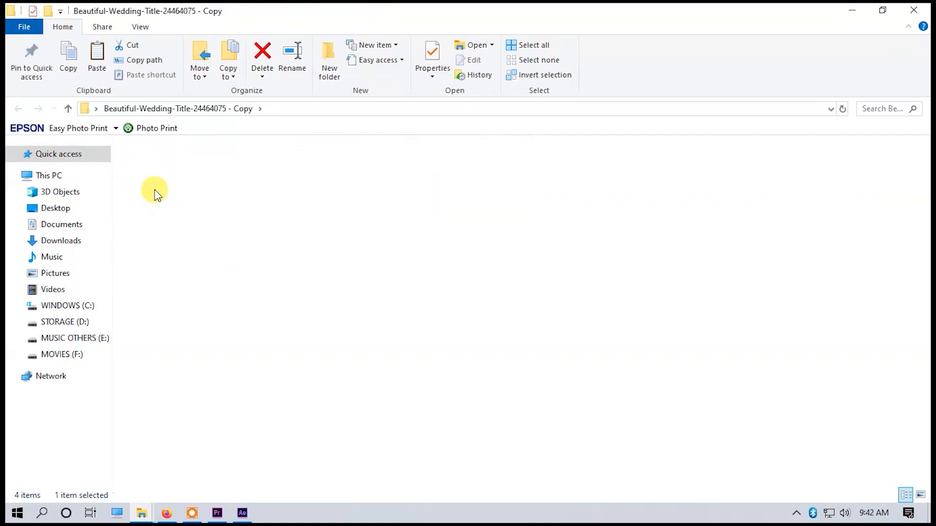
pyautogui.click(166, 193)
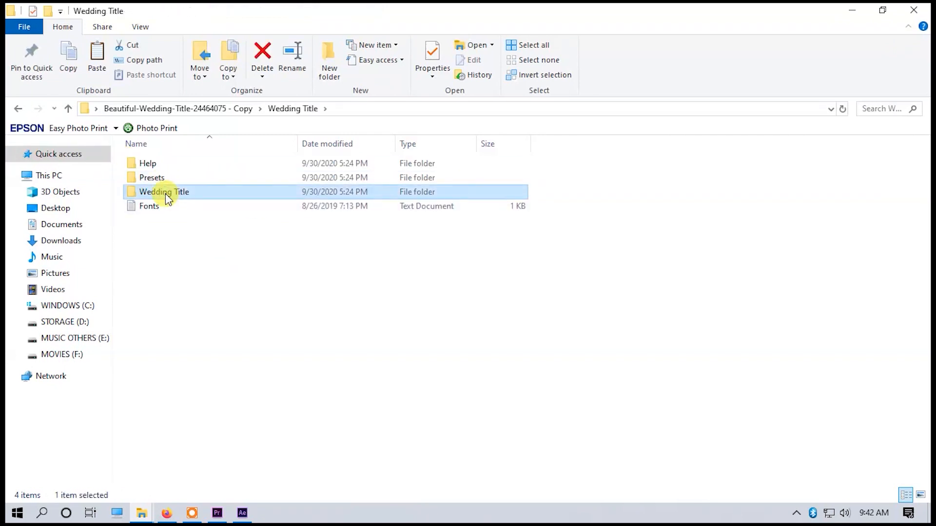
pyautogui.doubleClick(151, 178)
pyautogui.click(18, 109)
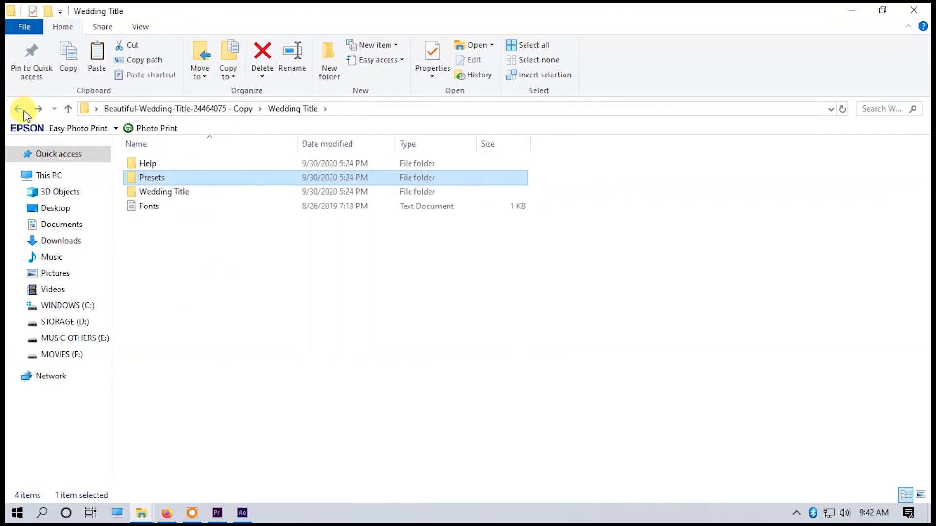
pyautogui.doubleClick(191, 193)
pyautogui.click(246, 181)
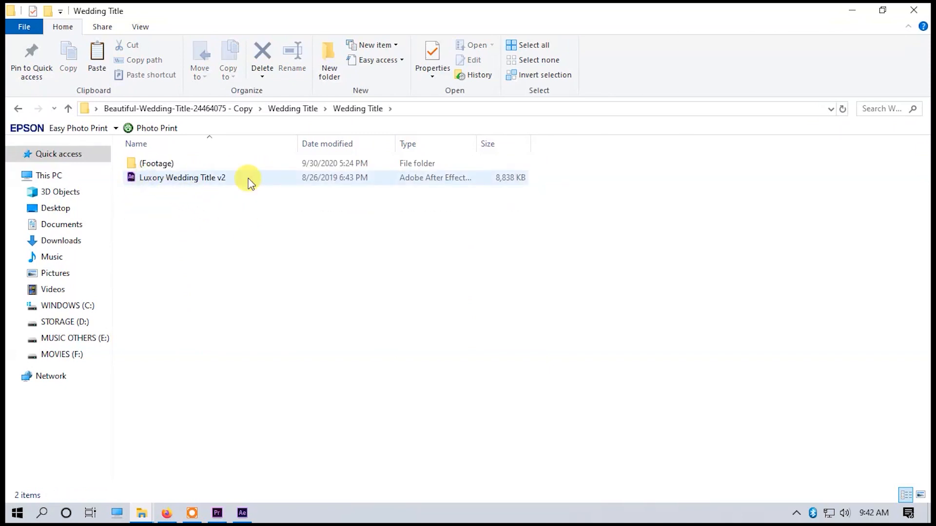
pyautogui.moveTo(199, 180); pyautogui.dragTo(79, 283)
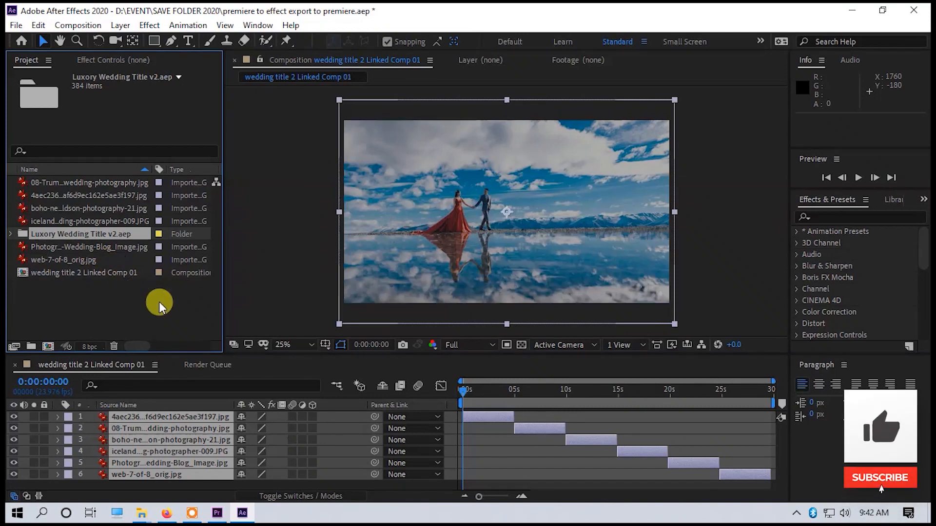
# Add the Title_1 composition from the 02 Title Edit folder as the top layer of the linked comp and preview it.
pyautogui.moveTo(194, 517)
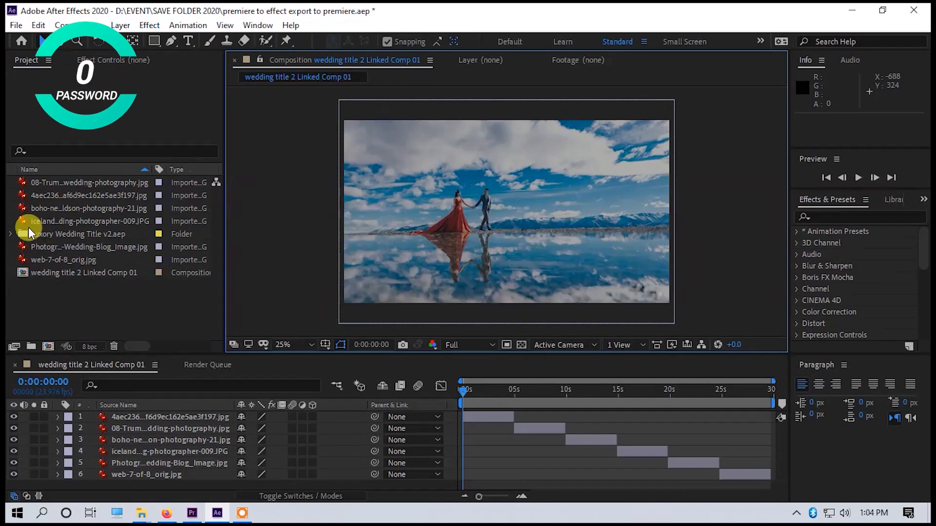
pyautogui.click(28, 236)
pyautogui.click(11, 234)
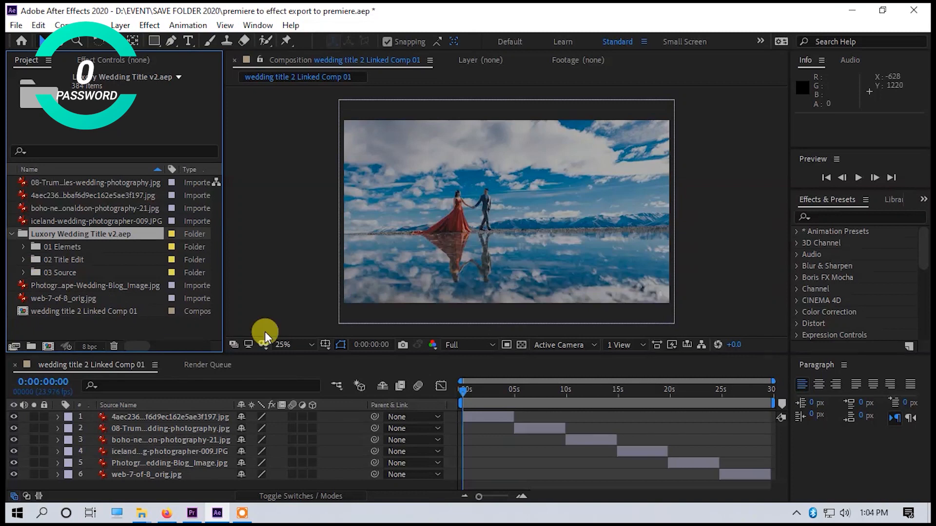
pyautogui.click(23, 259)
pyautogui.moveTo(48, 233); pyautogui.dragTo(474, 412)
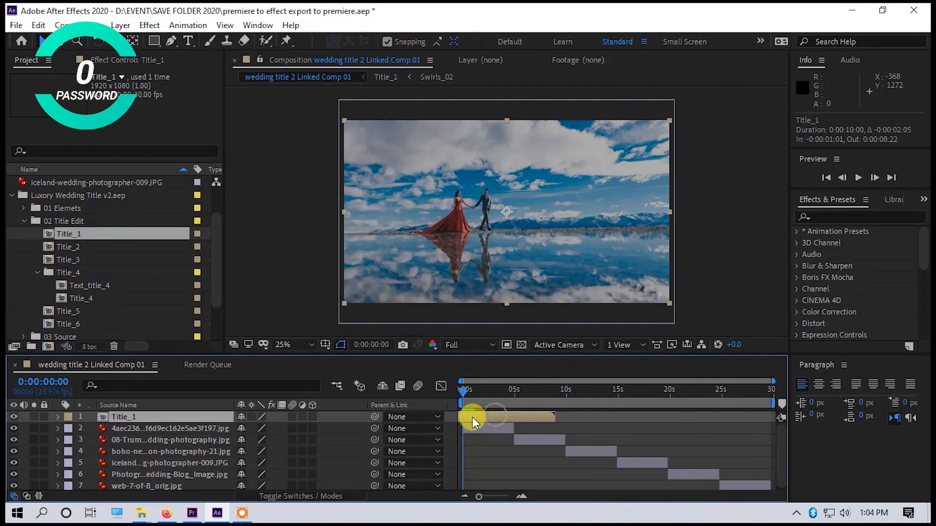
pyautogui.press('space')
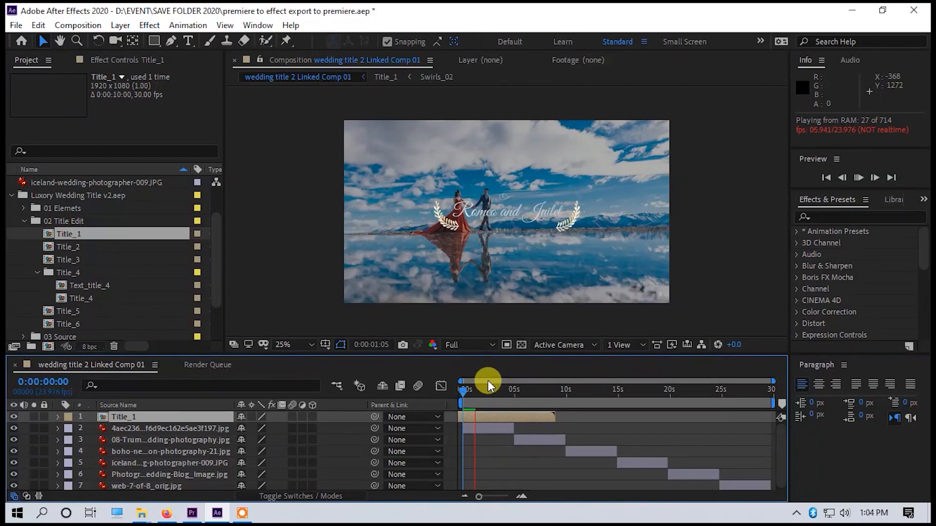
# Align the Title_1 layer with the start of the composition, trim its end to about 0:00:05:03, and preview the result.
pyautogui.moveTo(492, 427)
pyautogui.mouseDown()
pyautogui.moveTo(483, 430)
pyautogui.moveTo(499, 428)
pyautogui.mouseUp()
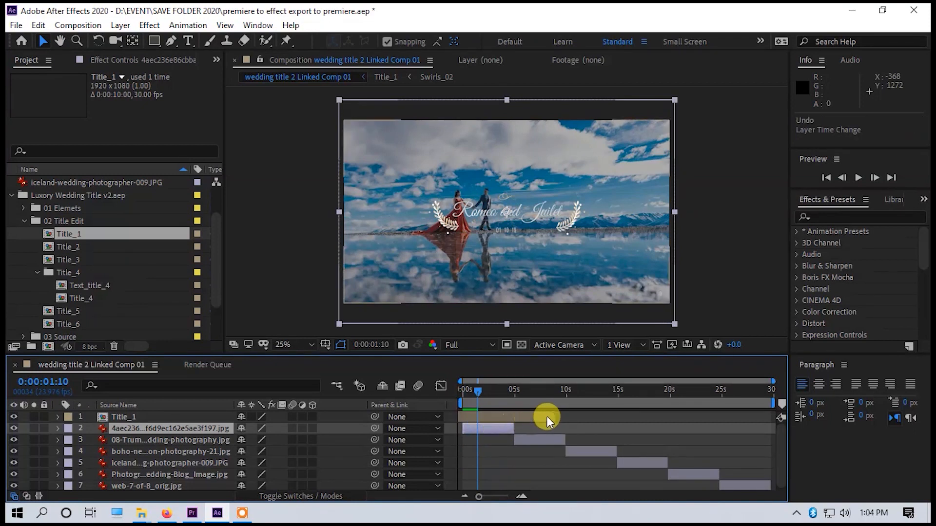
pyautogui.moveTo(553, 414); pyautogui.dragTo(514, 420)
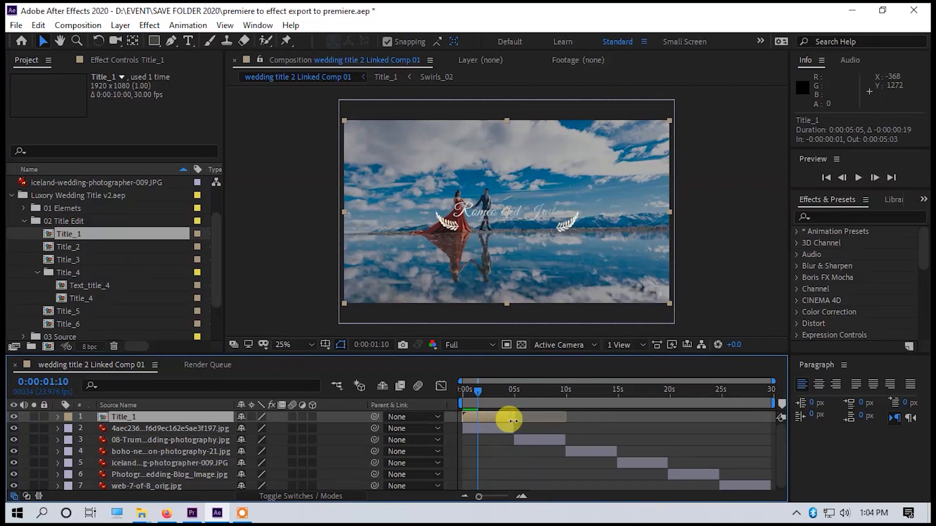
pyautogui.press('space')
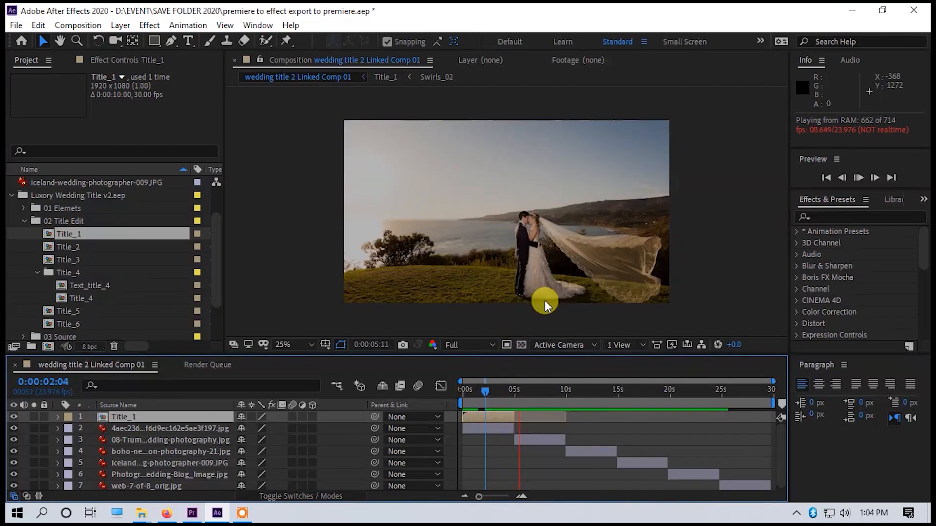
pyautogui.moveTo(484, 385); pyautogui.dragTo(461, 393)
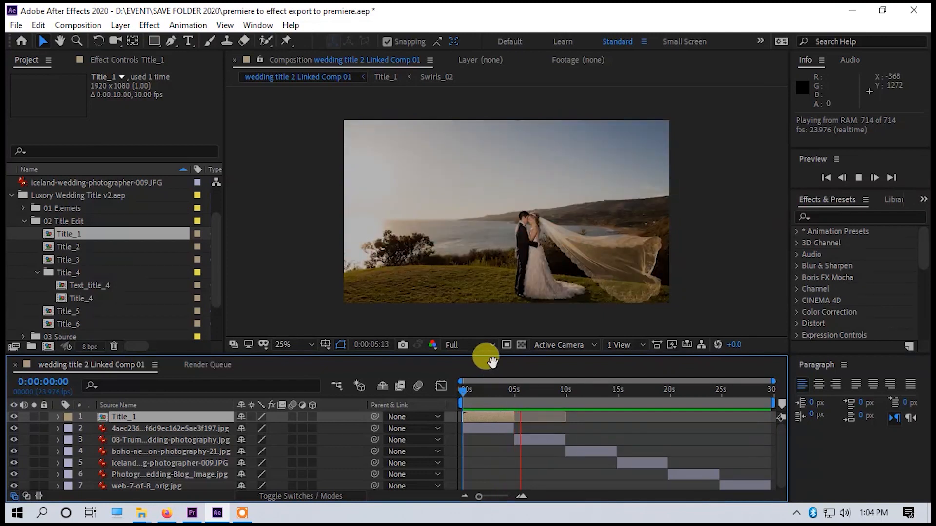
# Extend the first photo layer and the Title_1 layer to end at about 0:00:06:20, and check the overlap by playing it.
pyautogui.press('space')
pyautogui.moveTo(514, 430); pyautogui.dragTo(529, 418)
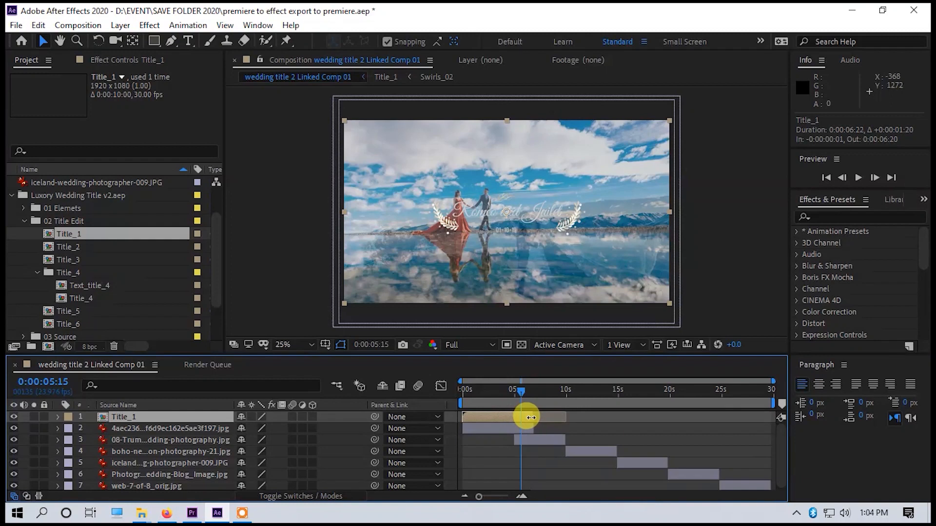
pyautogui.press('space')
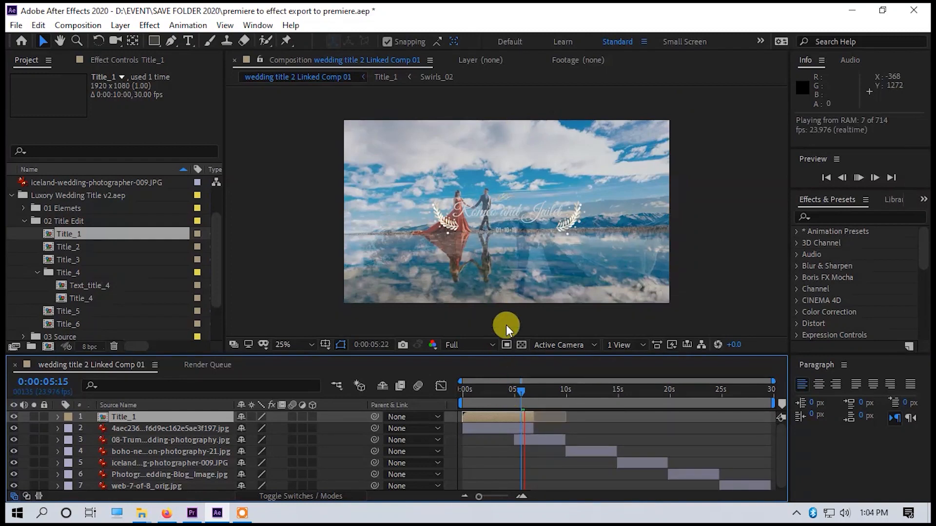
pyautogui.click(482, 388)
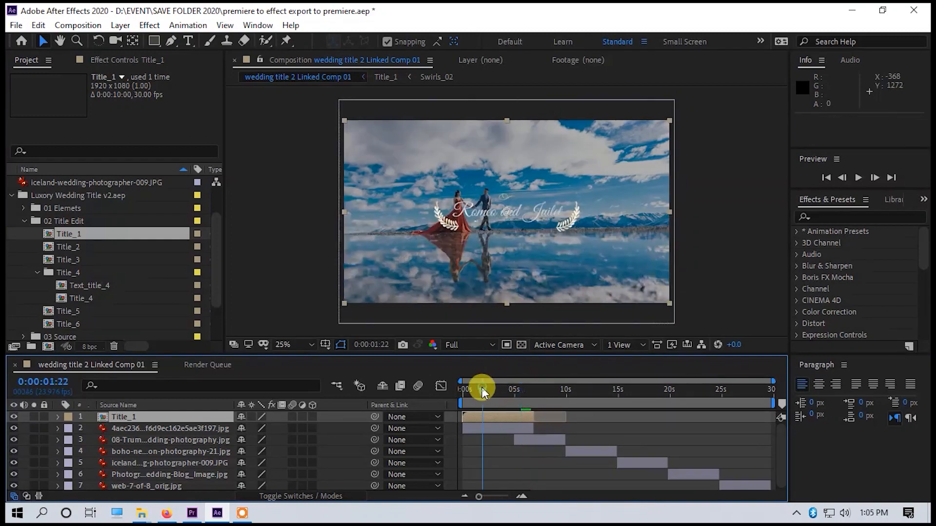
# Shift the second through fifth photo layers later so they follow one another after the first photo, and play the transition.
pyautogui.moveTo(481, 389); pyautogui.dragTo(492, 390)
pyautogui.moveTo(535, 440); pyautogui.dragTo(725, 475)
pyautogui.press('space')
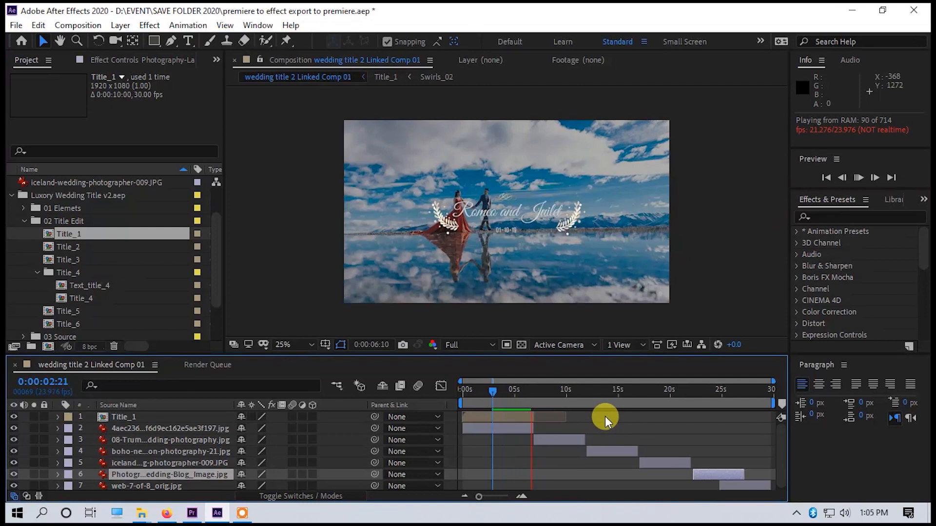
pyautogui.press('space')
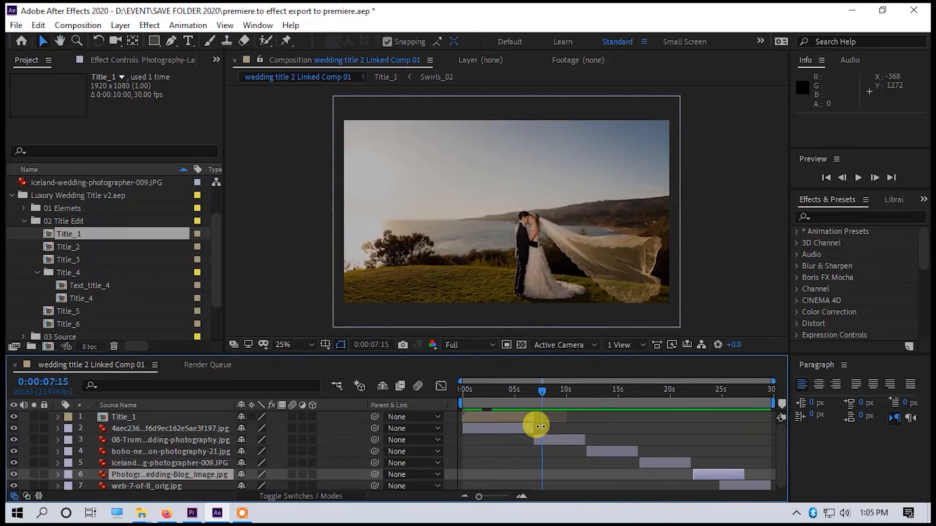
# Line up the start of the second photo layer with the end of the first at about 0:00:06:21, and scrub through the title.
pyautogui.click(535, 393)
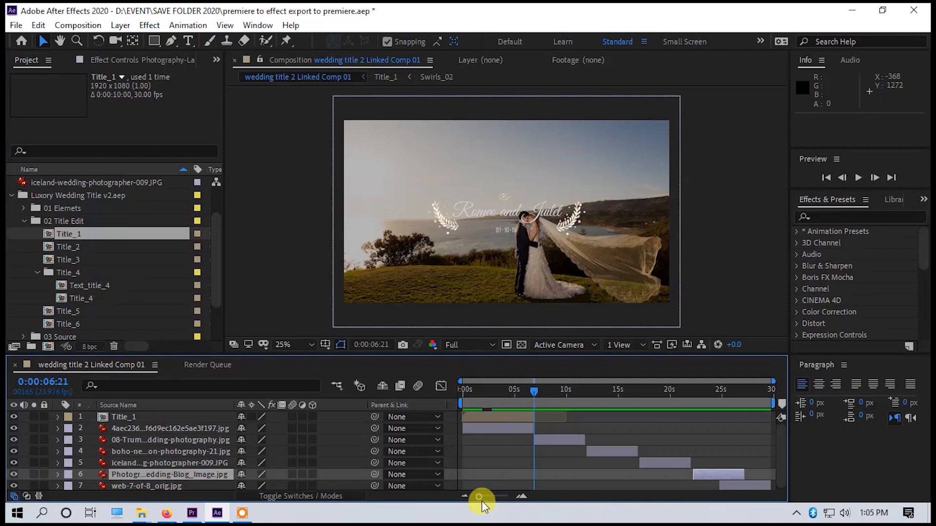
pyautogui.moveTo(479, 497); pyautogui.dragTo(507, 497)
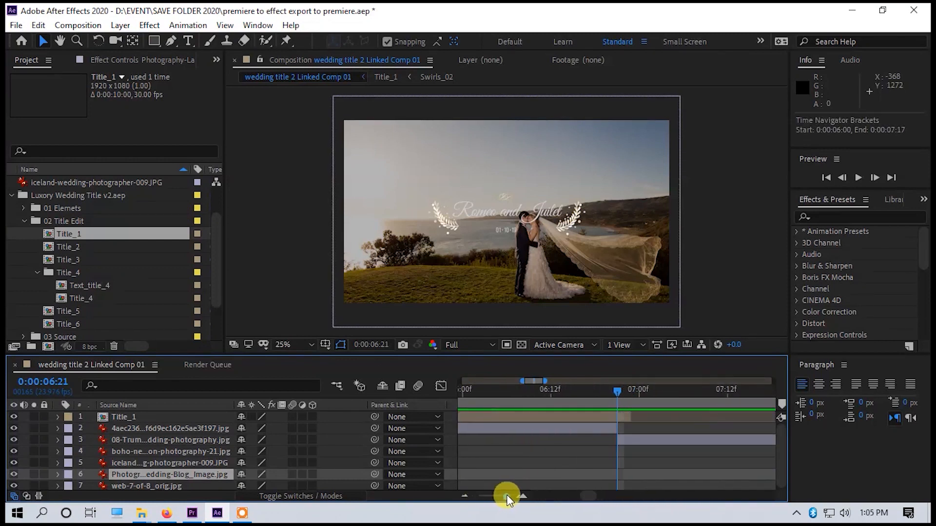
pyautogui.moveTo(609, 429); pyautogui.dragTo(642, 444)
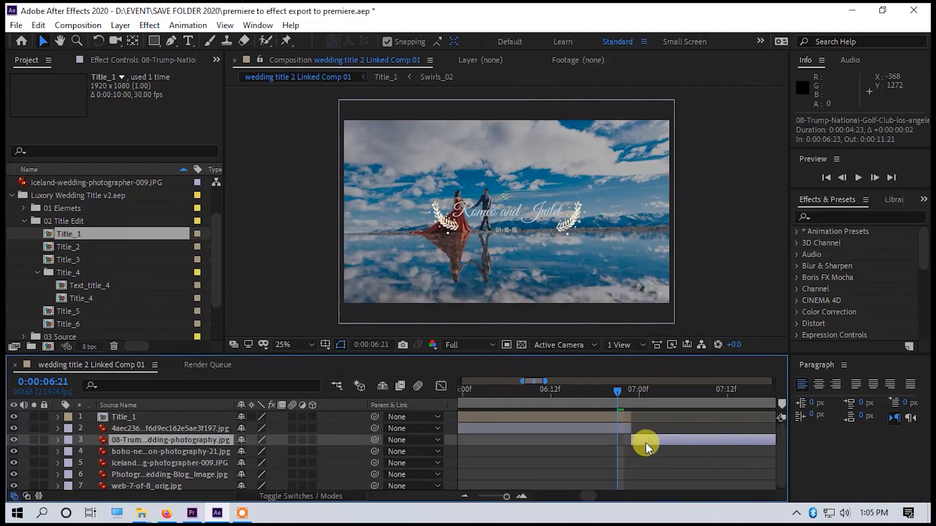
pyautogui.moveTo(510, 496); pyautogui.dragTo(488, 496)
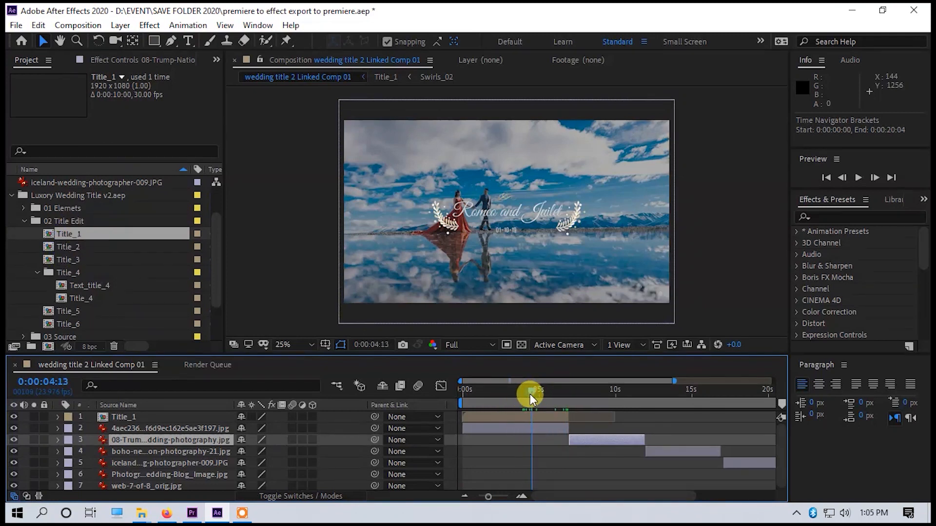
pyautogui.moveTo(530, 393); pyautogui.dragTo(483, 394)
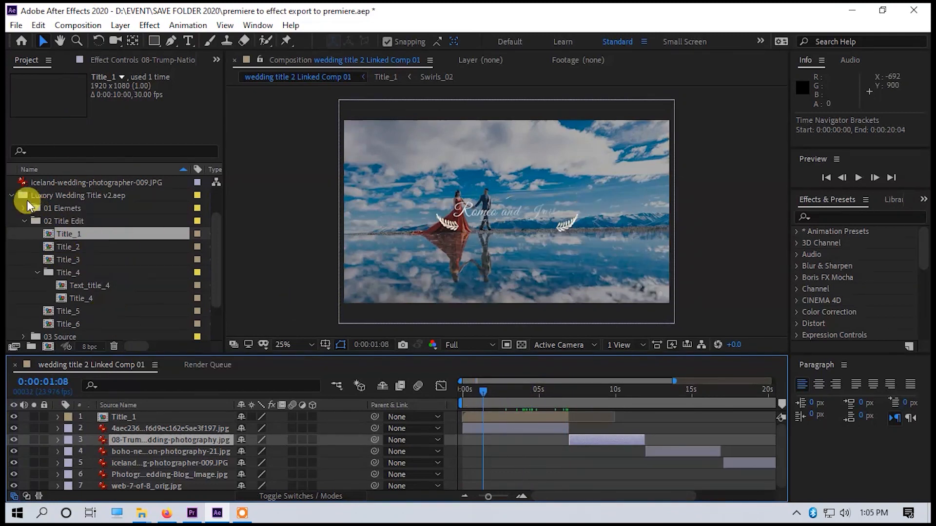
# Collapse the Luxory Wedding Title v2 folder in the project, and search the Beautiful-Wedding-Title-24464075 - Copy folder on the desktop for "particular".
pyautogui.click(11, 195)
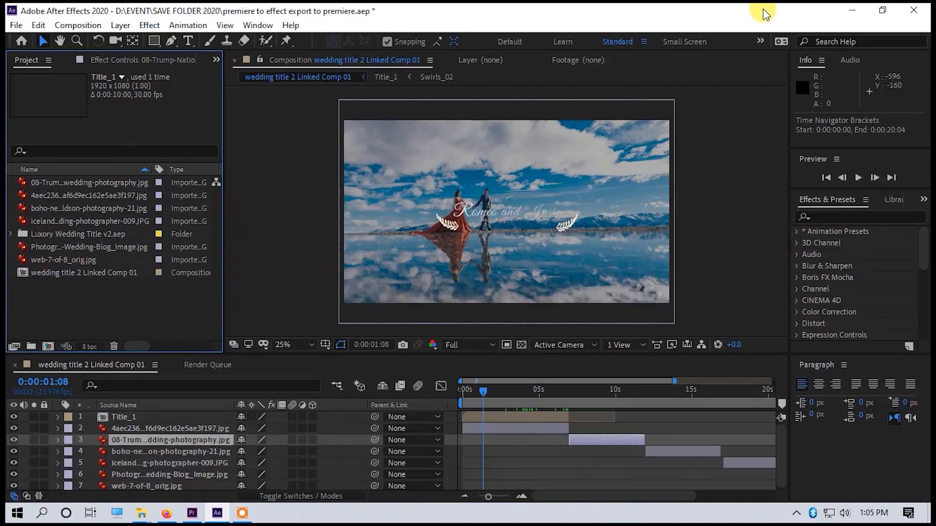
pyautogui.click(853, 11)
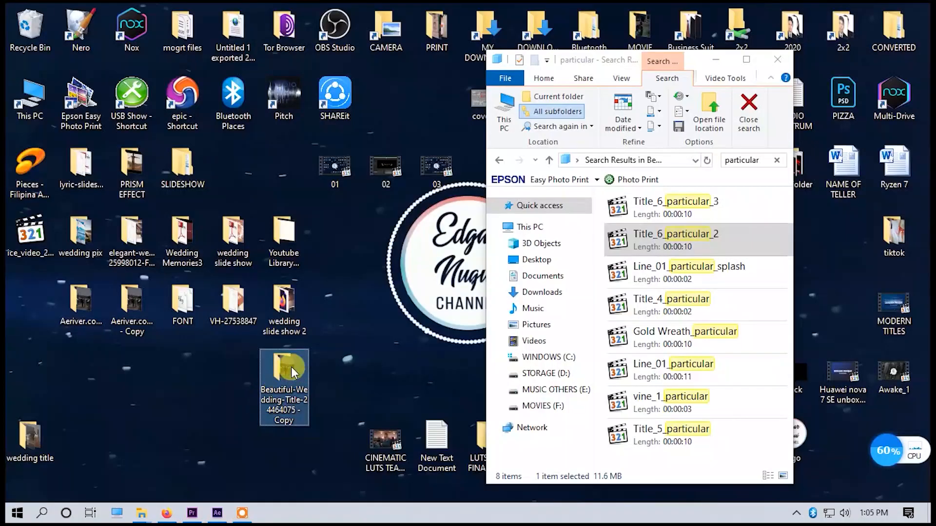
pyautogui.click(651, 248)
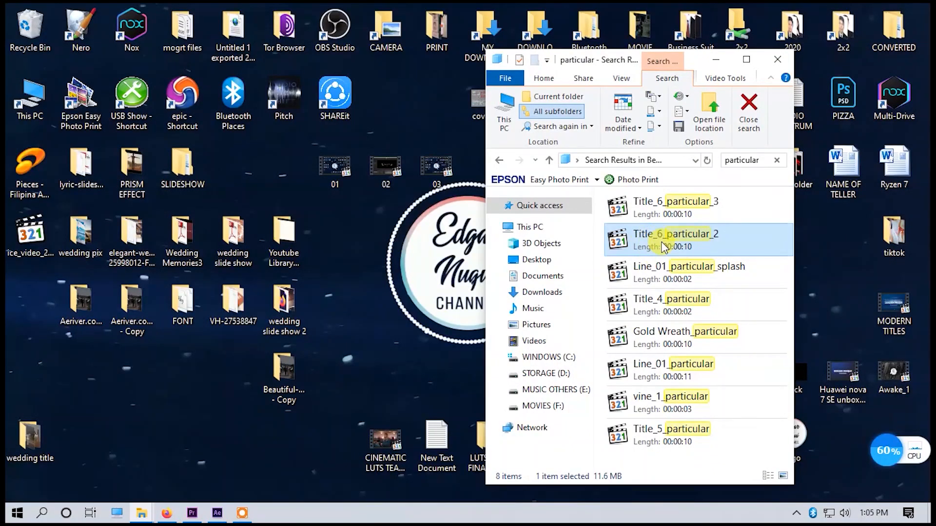
pyautogui.click(746, 59)
pyautogui.click(17, 112)
pyautogui.click(914, 9)
pyautogui.doubleClick(287, 386)
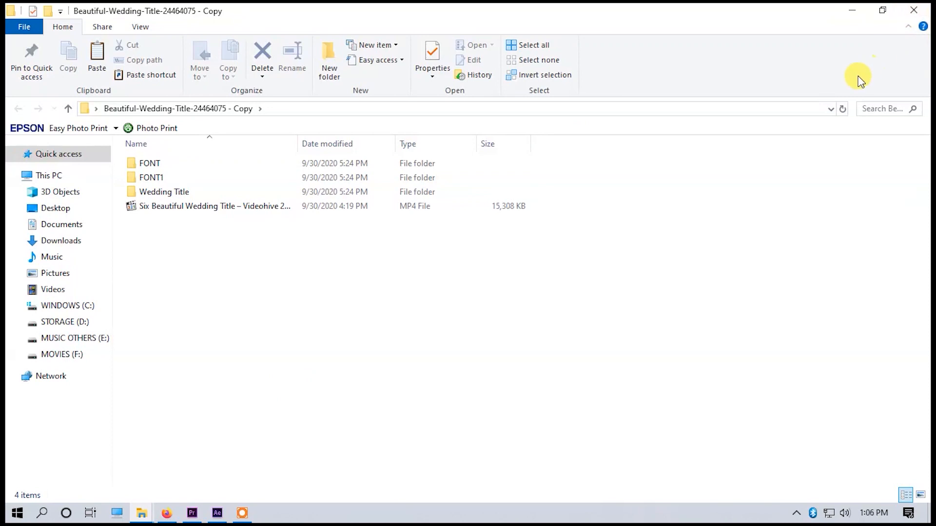
pyautogui.click(870, 109)
pyautogui.write('particular')
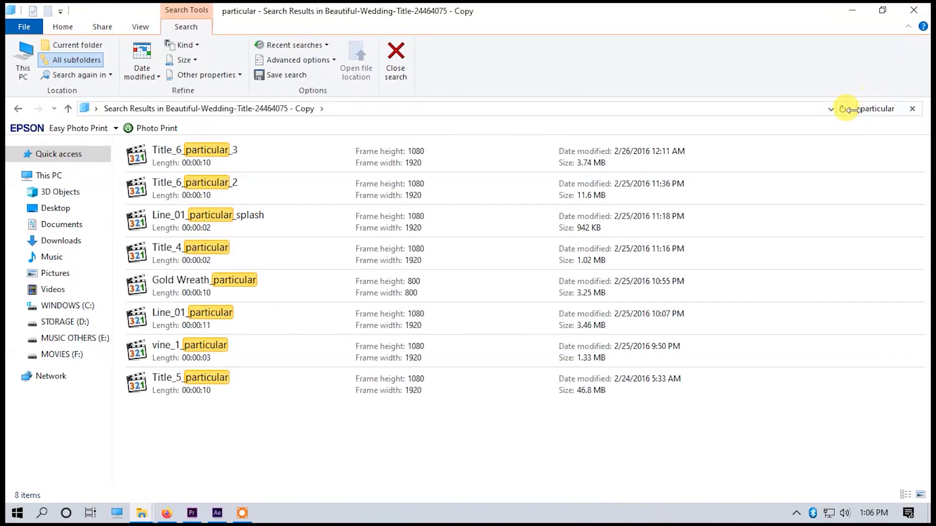
# Play the Title_6_particular_2 video from the search results to check its particle effect, and close the player.
pyautogui.click(241, 183)
pyautogui.doubleClick(203, 183)
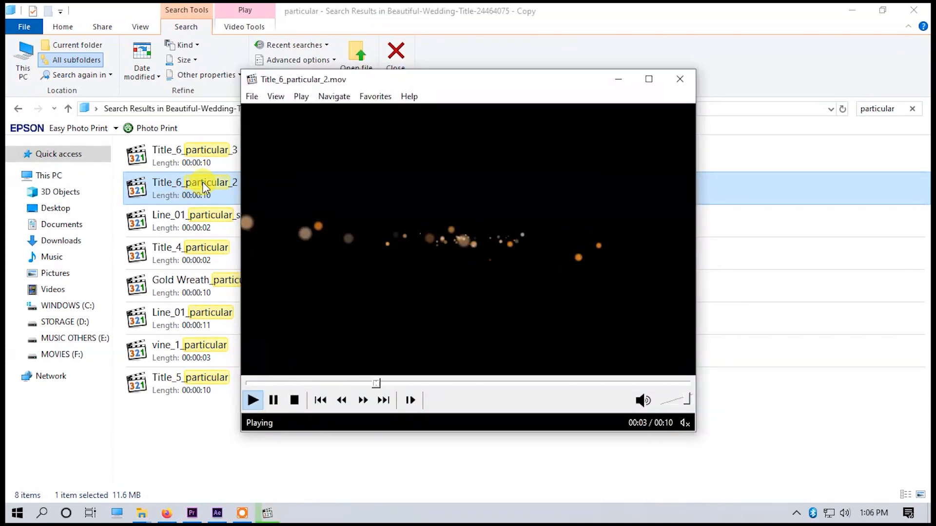
pyautogui.click(680, 79)
pyautogui.click(209, 193)
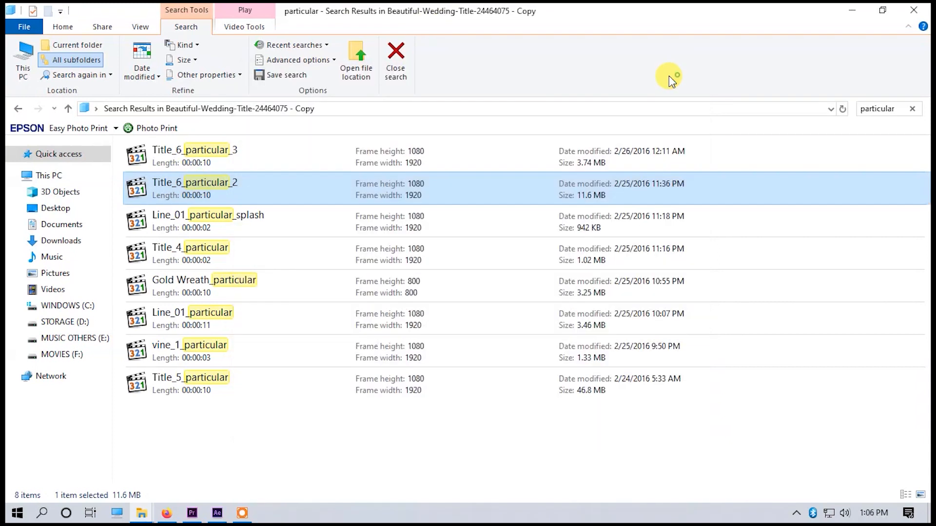
pyautogui.click(194, 186)
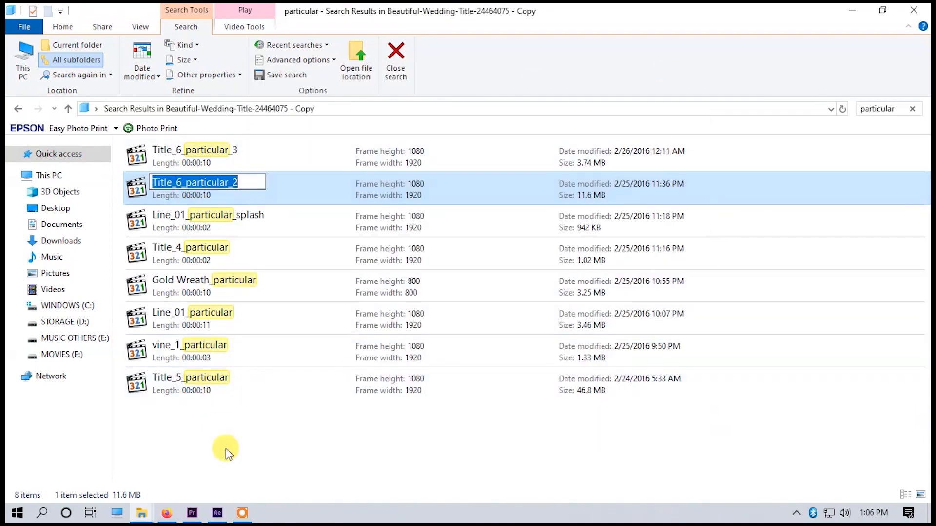
# Import the Title_6_particular_2 clip from the file search results into the After Effects project.
pyautogui.click(881, 11)
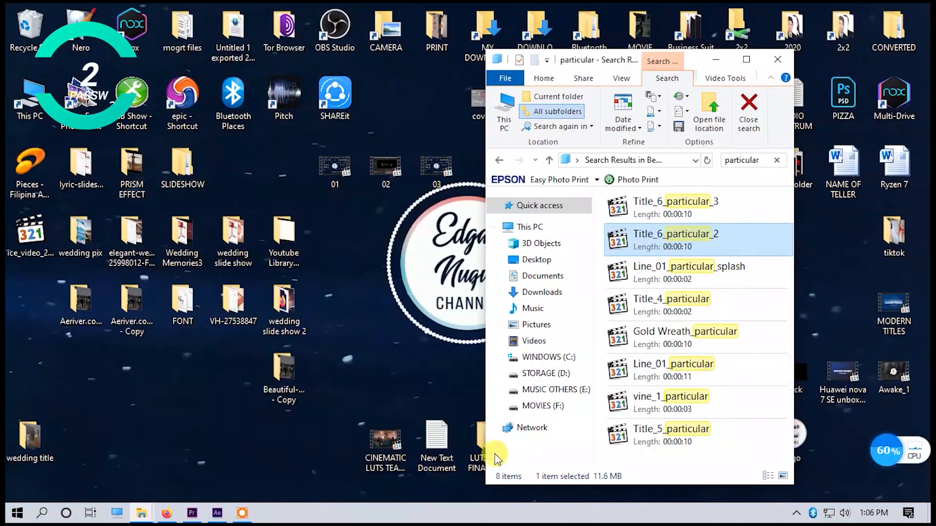
pyautogui.click(224, 507)
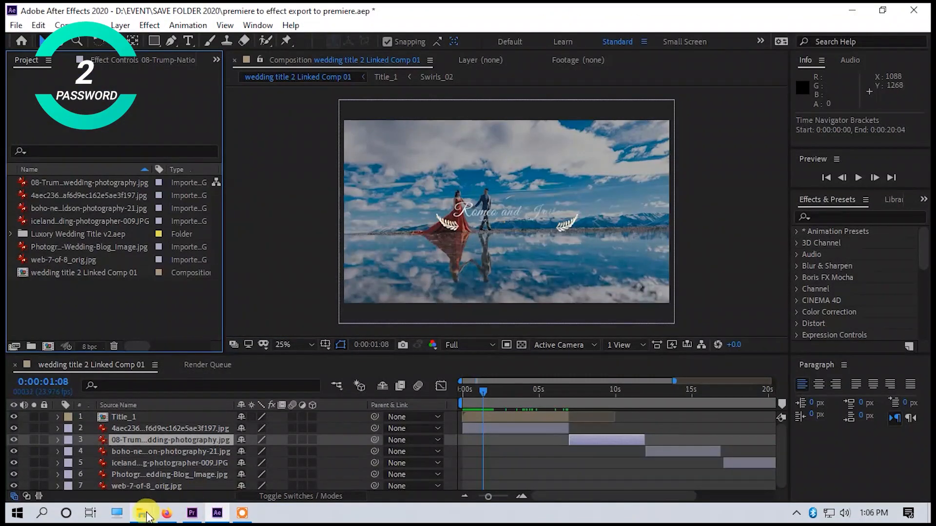
pyautogui.click(142, 513)
pyautogui.click(882, 461)
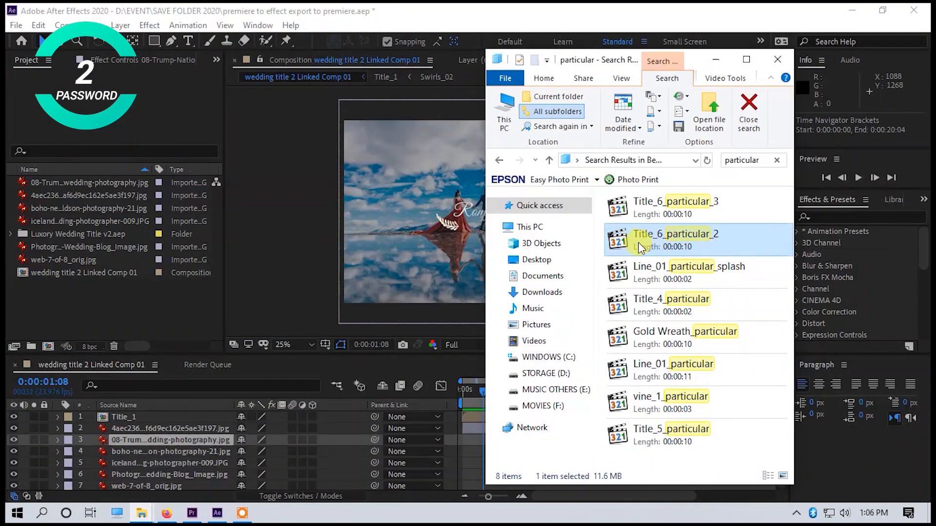
pyautogui.moveTo(656, 240); pyautogui.dragTo(85, 295)
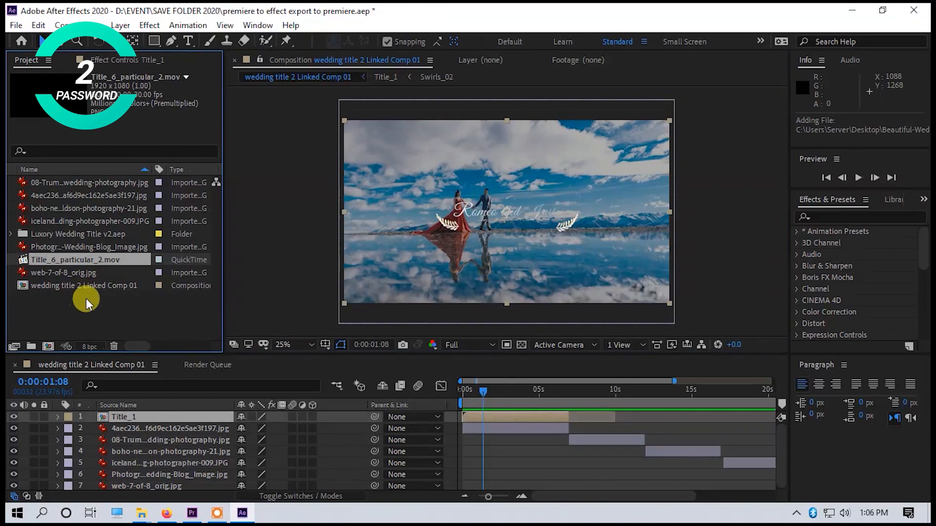
# Place Title_6_particular_2.mov below the Title_1 layer, trim its end to about 0:00:06:21, align it with the composition start, and preview it.
pyautogui.moveTo(78, 260); pyautogui.dragTo(513, 420)
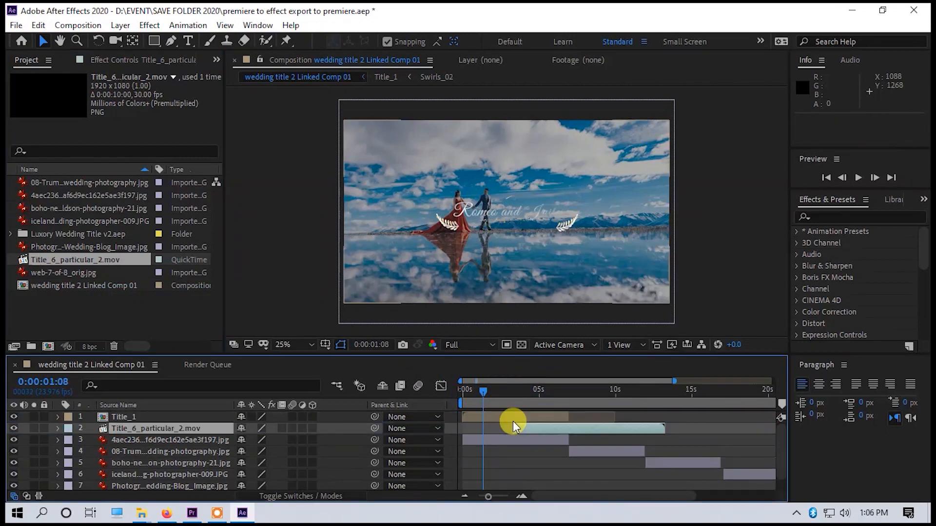
pyautogui.moveTo(571, 431); pyautogui.dragTo(519, 430)
pyautogui.moveTo(613, 429); pyautogui.dragTo(499, 435)
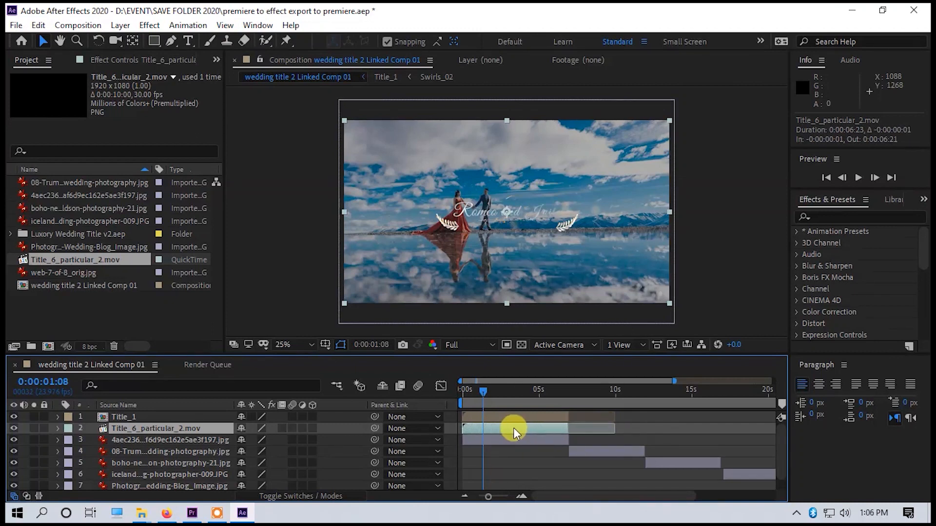
pyautogui.moveTo(487, 397); pyautogui.dragTo(449, 391)
pyautogui.press('space')
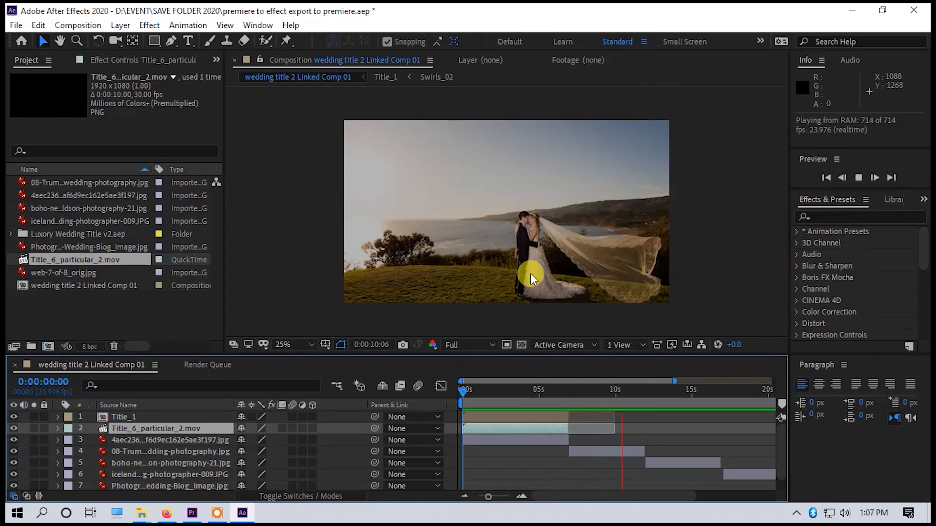
pyautogui.press('space')
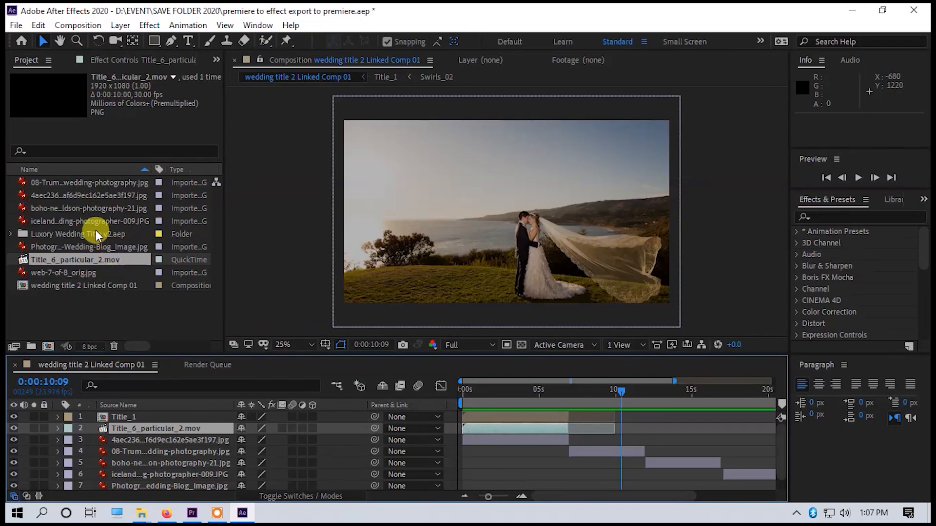
# Add the Title_2 composition from the 02 Title Edit folder directly above the second photo layer, starting at about 0:00:06:21, and preview it.
pyautogui.click(70, 300)
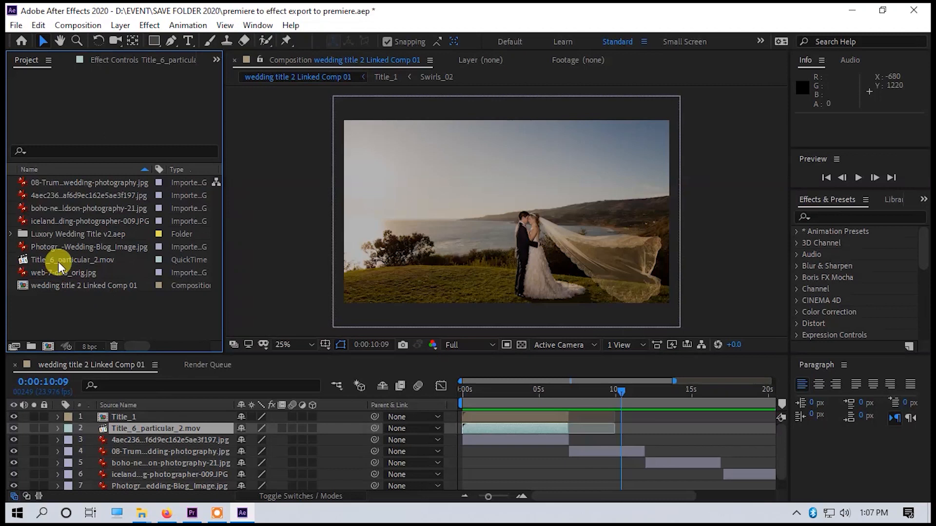
pyautogui.click(95, 170)
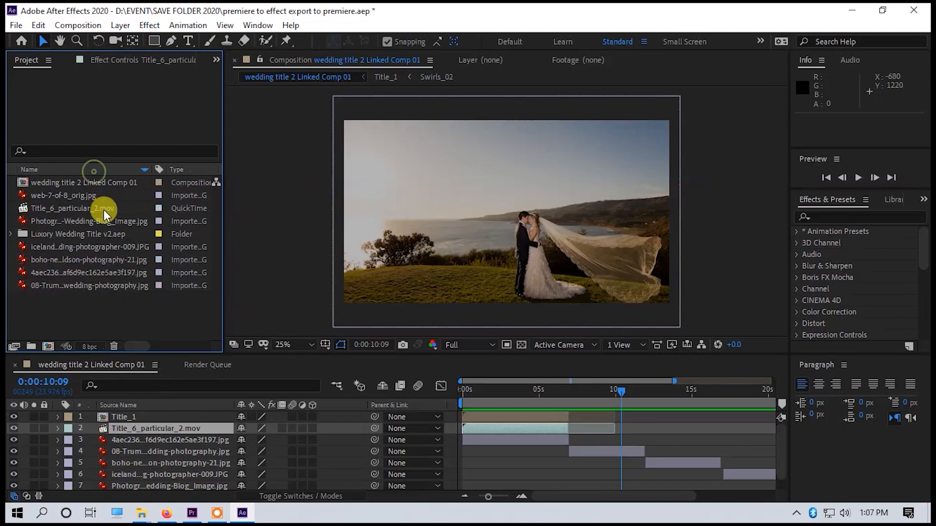
pyautogui.click(12, 235)
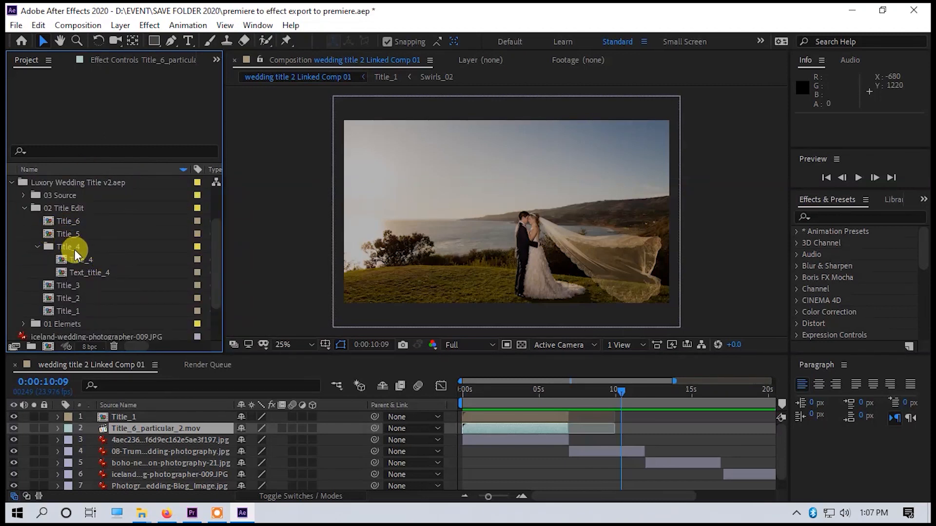
pyautogui.scroll(-3, 75, 259)
pyautogui.scroll(5, 74, 271)
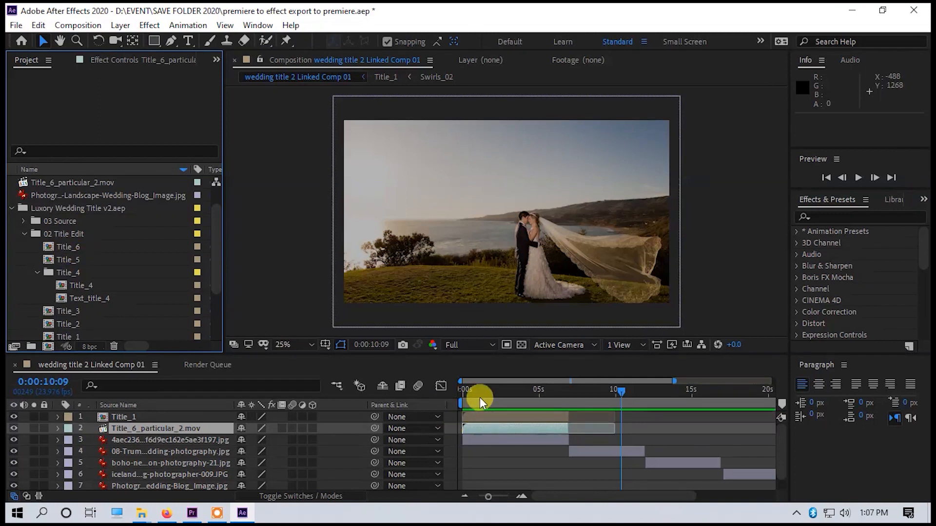
pyautogui.scroll(-2, 68, 310)
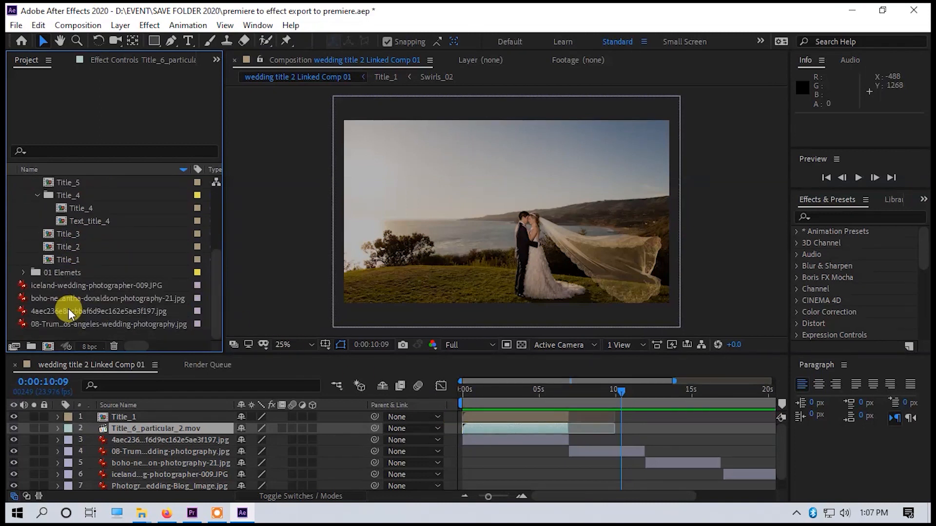
pyautogui.moveTo(63, 247); pyautogui.dragTo(578, 442)
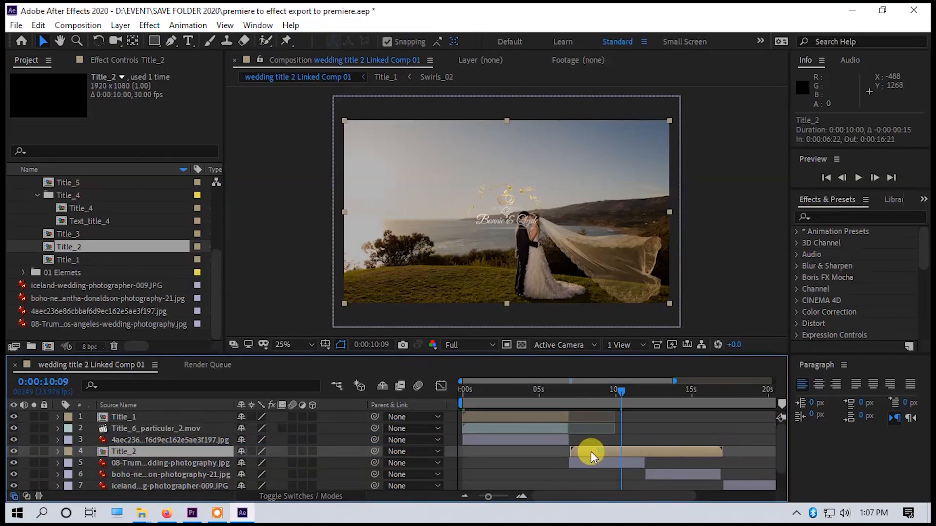
pyautogui.click(571, 390)
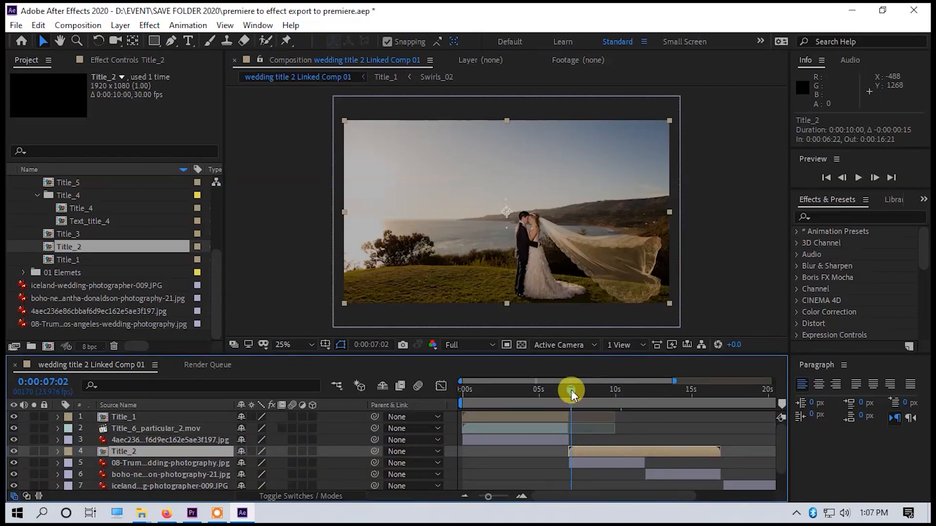
pyautogui.click(568, 390)
pyautogui.press('space')
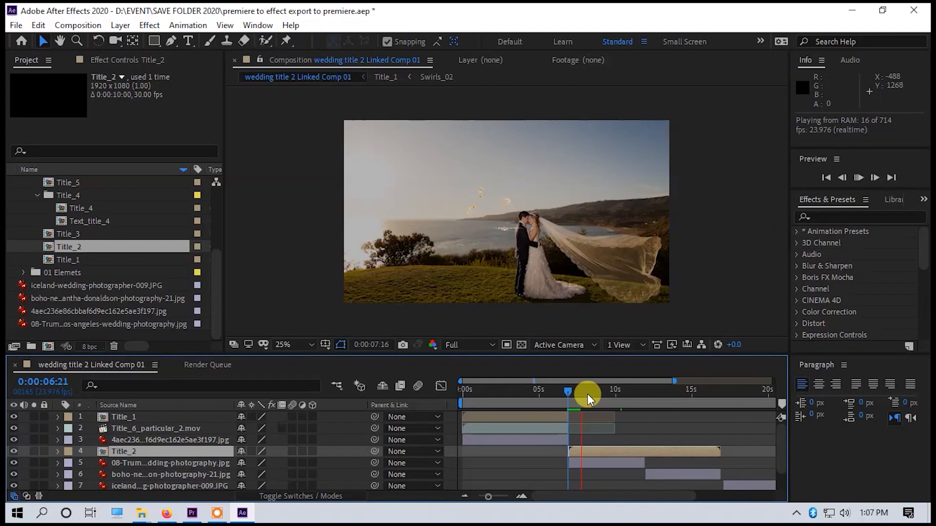
# Extend the second photo layer to about 14 seconds and move the third photo layer to start just after it.
pyautogui.moveTo(645, 465); pyautogui.dragTo(676, 467)
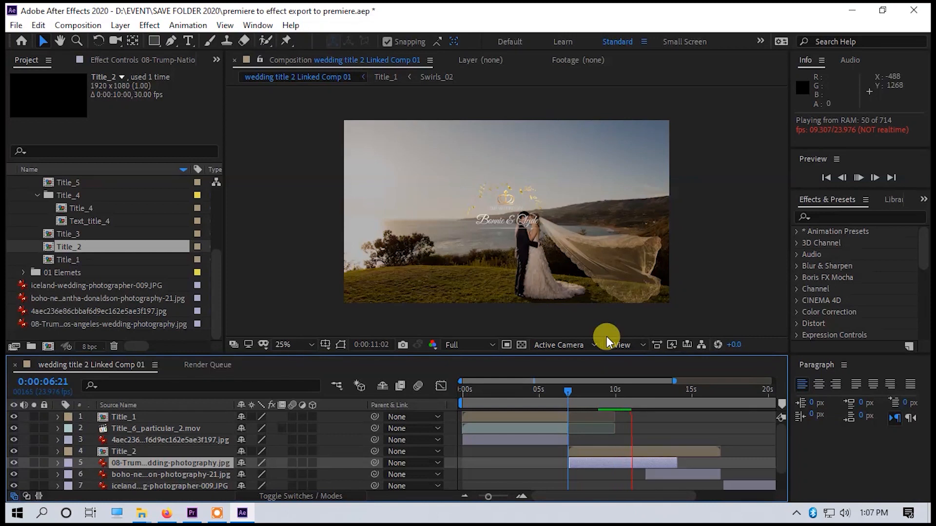
pyautogui.click(595, 391)
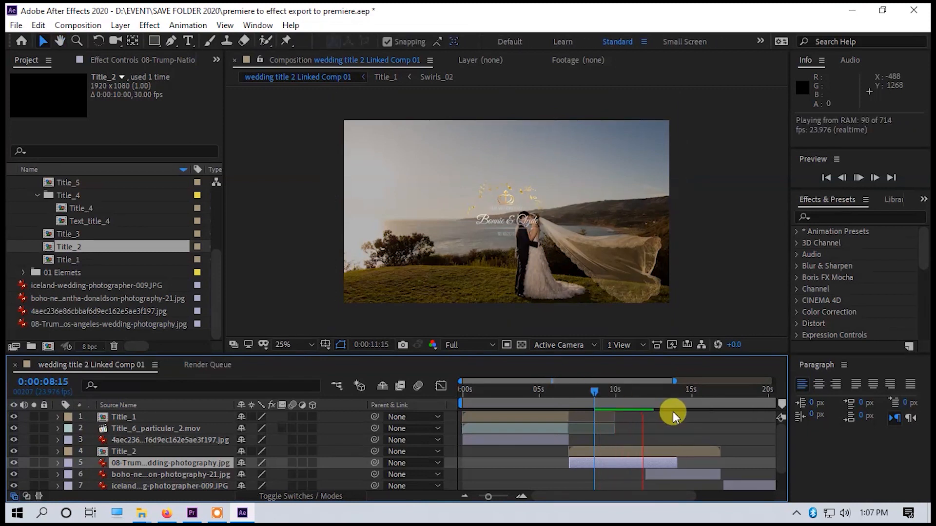
pyautogui.press('space')
pyautogui.moveTo(689, 477); pyautogui.dragTo(724, 479)
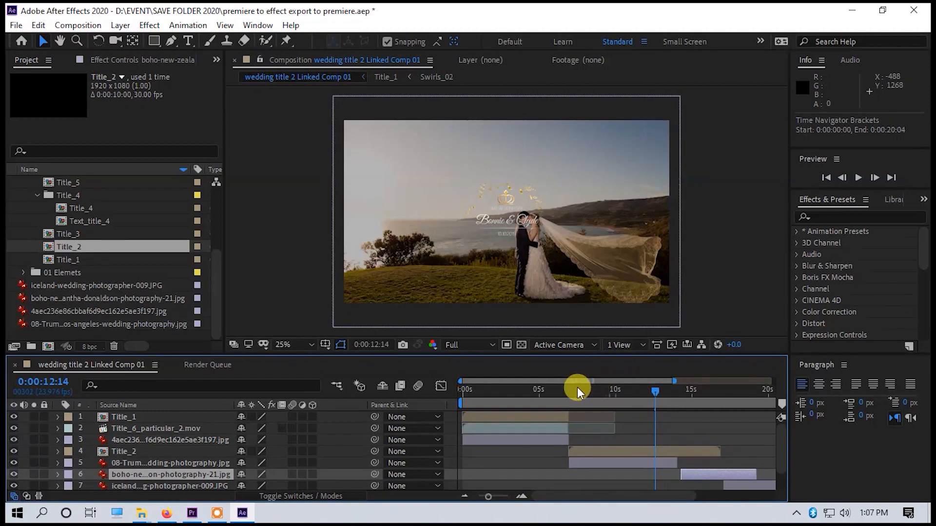
pyautogui.moveTo(640, 392); pyautogui.dragTo(675, 399)
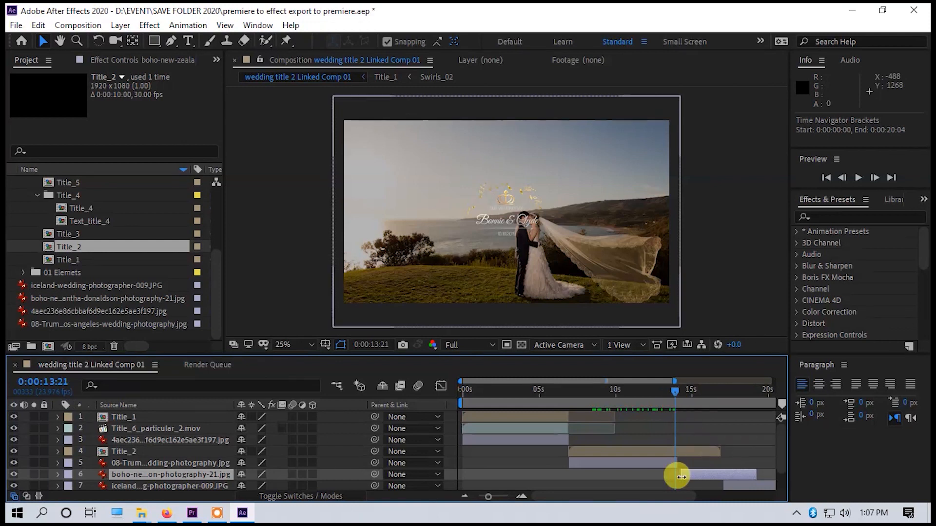
# Trim the ends of the second photo layer and the Title_2 layer to about 0:00:13:21.
pyautogui.moveTo(489, 495); pyautogui.dragTo(497, 496)
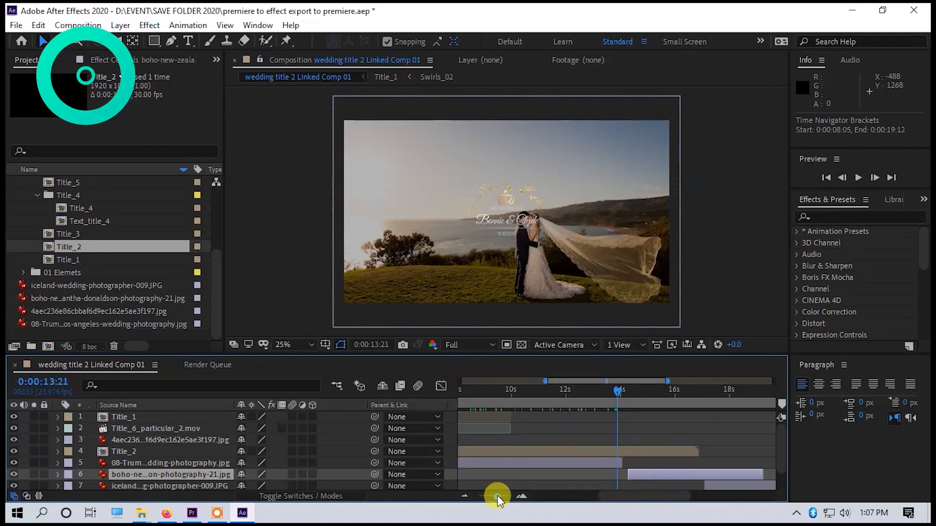
pyautogui.moveTo(621, 467); pyautogui.dragTo(619, 467)
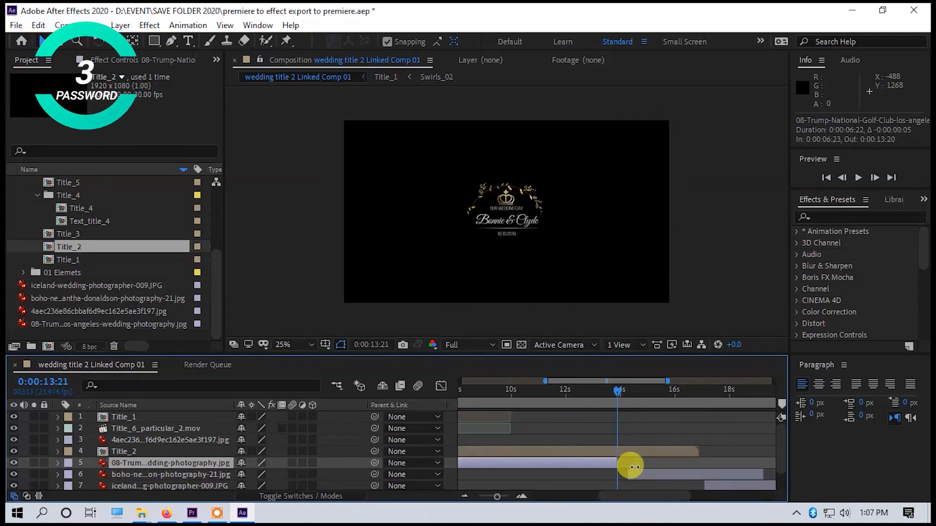
pyautogui.moveTo(700, 450); pyautogui.dragTo(621, 462)
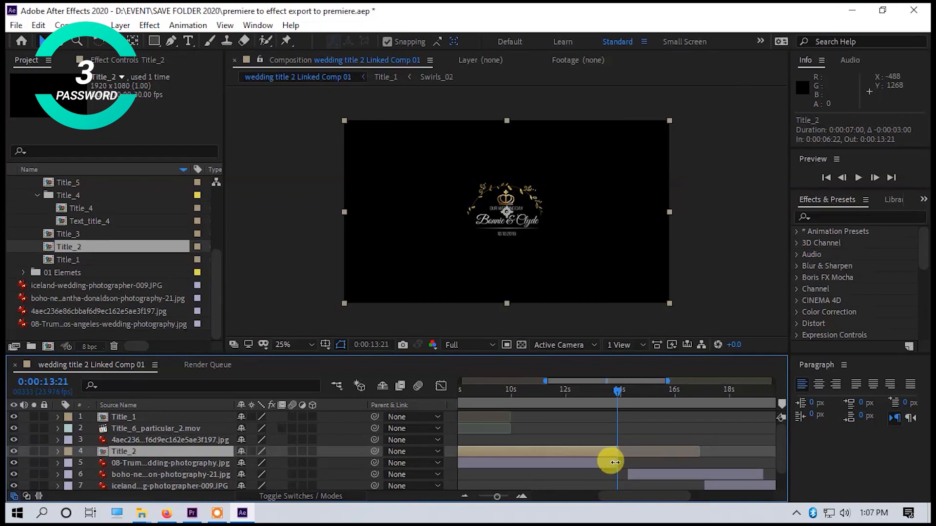
pyautogui.moveTo(498, 495); pyautogui.dragTo(486, 497)
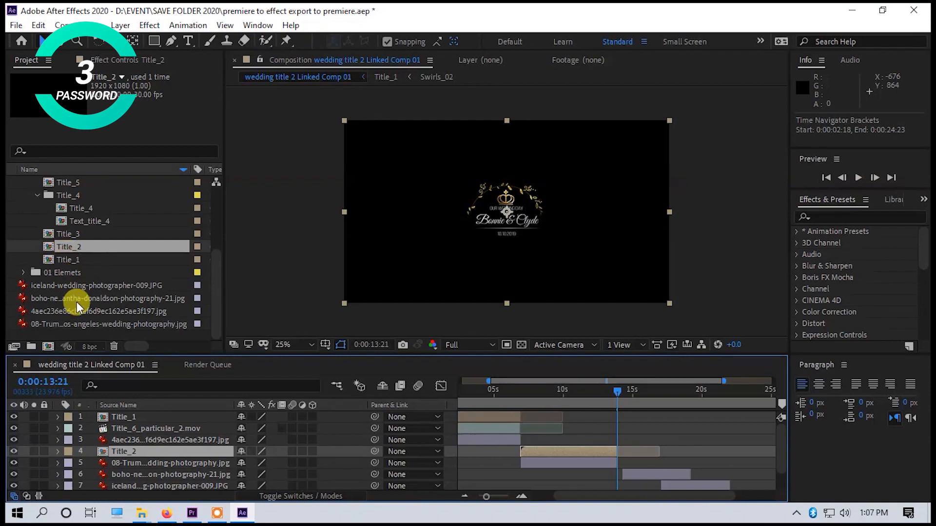
# Place Title_6_particular_2.mov below the Title_2 layer from about 0:00:06:21, trim its end to 0:00:13:21, and preview it.
pyautogui.scroll(3, 74, 256)
pyautogui.scroll(-3, 75, 254)
pyautogui.scroll(3, 58, 249)
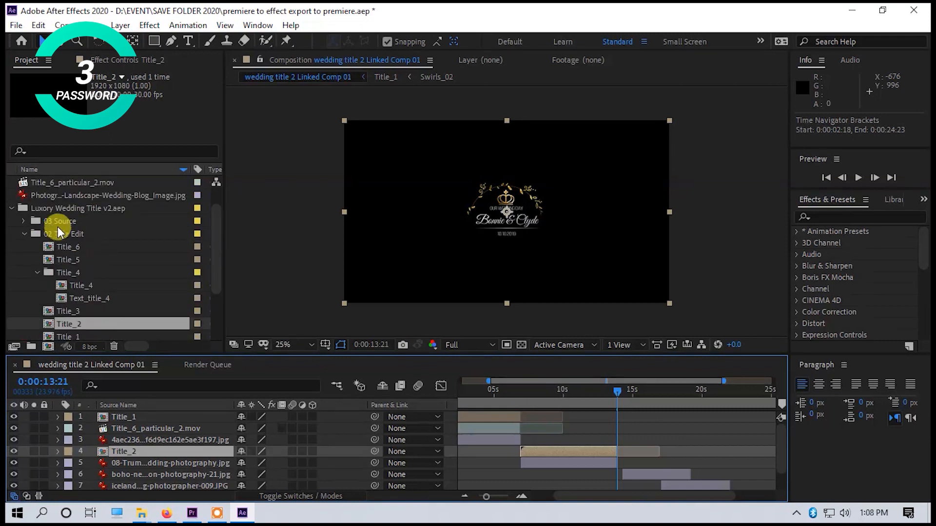
pyautogui.scroll(-3, 58, 251)
pyautogui.scroll(5, 59, 268)
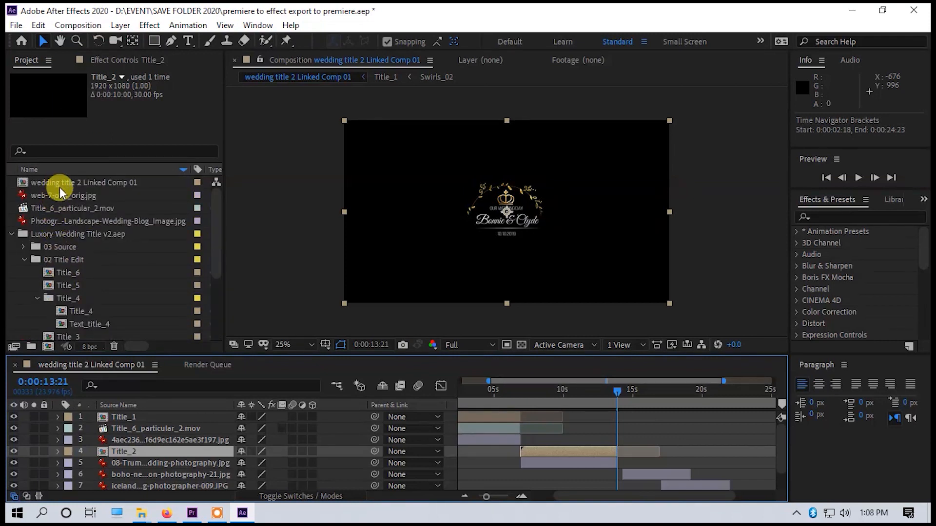
pyautogui.moveTo(67, 209); pyautogui.dragTo(563, 453)
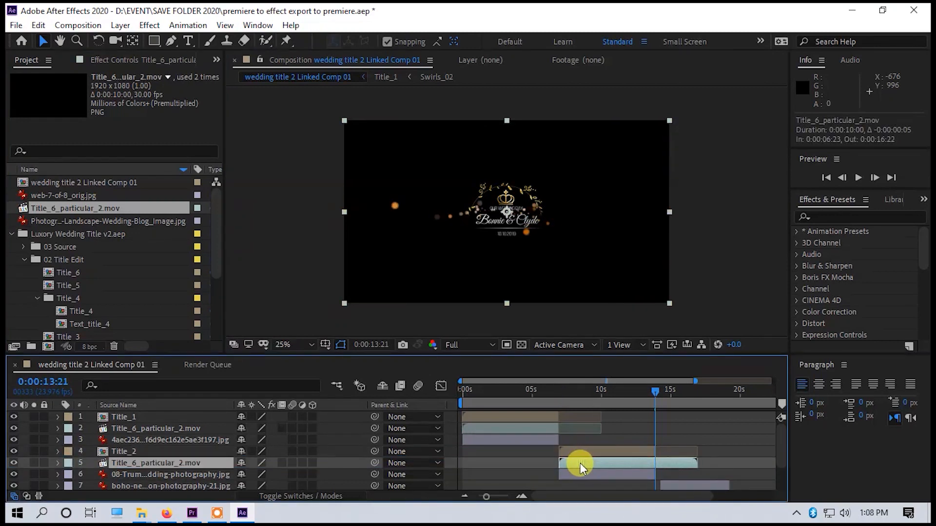
pyautogui.moveTo(694, 464); pyautogui.dragTo(652, 468)
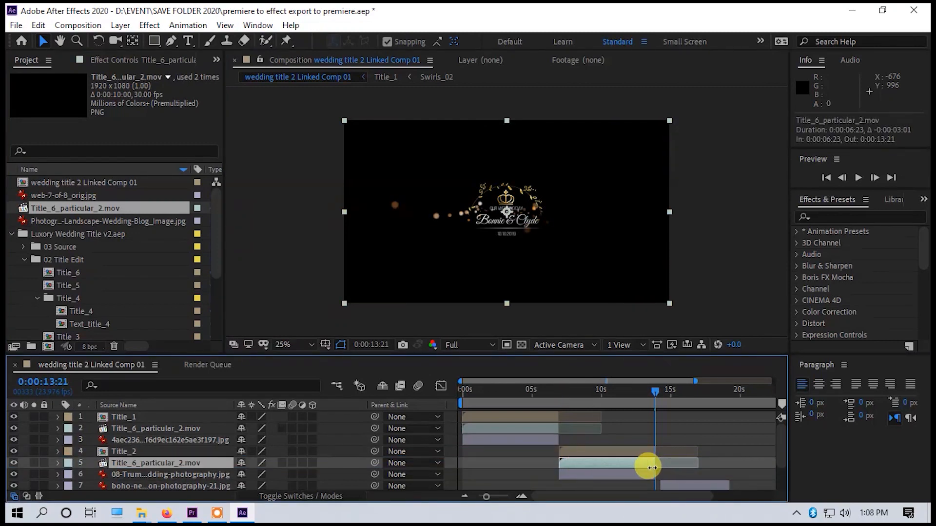
pyautogui.click(558, 394)
pyautogui.press('space')
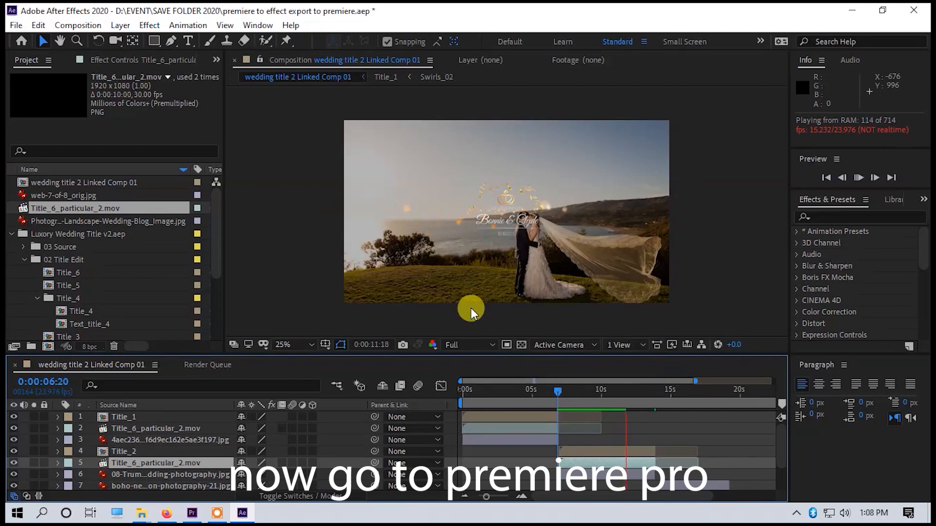
pyautogui.press('space')
# Extend the third photo layer and move the fourth and fifth photo layers further along the timeline to make room.
pyautogui.scroll(-3, 732, 436)
pyautogui.moveTo(688, 450); pyautogui.dragTo(765, 449)
pyautogui.hscroll(5, 731, 458)
pyautogui.moveTo(666, 461); pyautogui.dragTo(737, 472)
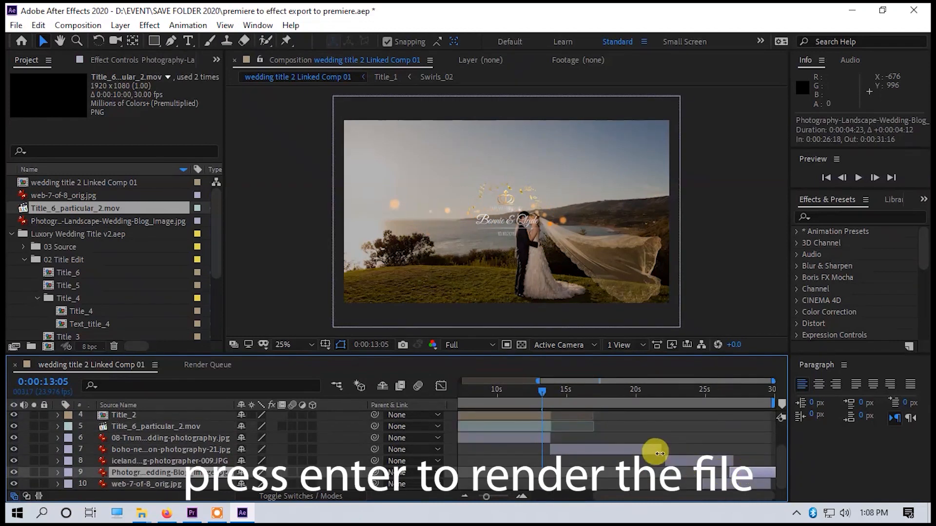
# Add the Title_3 composition above the third photo layer, starting at about 0:00:13:21, and move the fourth photo layer to about 25 seconds.
pyautogui.click(527, 390)
pyautogui.scroll(-3, 39, 295)
pyautogui.click(37, 260)
pyautogui.moveTo(68, 272); pyautogui.dragTo(659, 445)
pyautogui.moveTo(486, 497)
pyautogui.mouseDown()
pyautogui.moveTo(495, 500)
pyautogui.moveTo(478, 498)
pyautogui.mouseUp()
pyautogui.press('space')
pyautogui.moveTo(688, 461); pyautogui.dragTo(733, 474)
pyautogui.press('space')
# Place Title_6_particular_2.mov below the Title_3 layer and trim its end to match the title and third photo.
pyautogui.scroll(3, 73, 209)
pyautogui.scroll(-3, 59, 244)
pyautogui.scroll(3, 65, 195)
pyautogui.moveTo(66, 208); pyautogui.dragTo(612, 460)
pyautogui.moveTo(709, 462); pyautogui.dragTo(705, 452)
# Preview the third photo's title and particle effect, and save the project.
pyautogui.moveTo(630, 390); pyautogui.dragTo(601, 386)
pyautogui.press('space')
pyautogui.press('space')
pyautogui.press('space')
pyautogui.press('space')
pyautogui.press('space')
pyautogui.press('space')
pyautogui.hotkey('ctrl', 's')
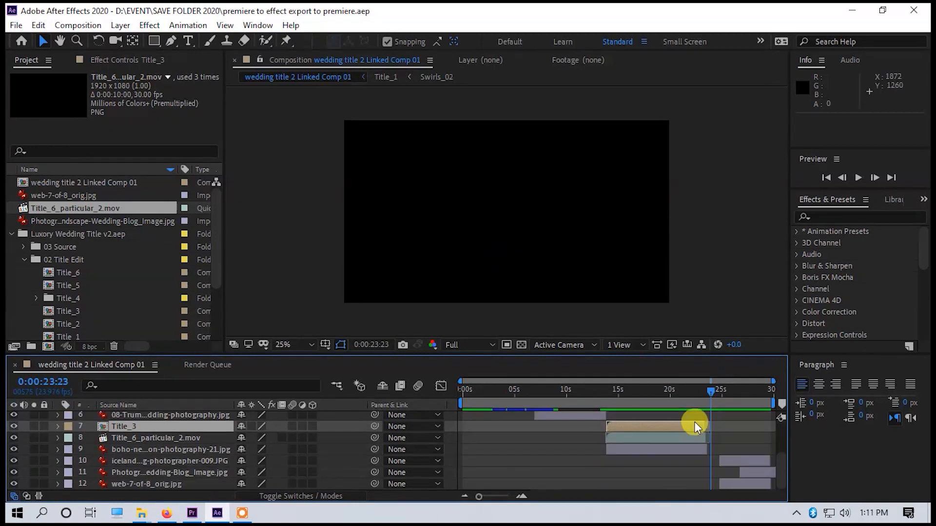
# Extend the ends of the second photo and its particle clip to the start of the Title_3 layer, and preview the timeline.
pyautogui.moveTo(460, 382); pyautogui.dragTo(653, 382)
pyautogui.moveTo(603, 438); pyautogui.dragTo(607, 438)
pyautogui.moveTo(602, 427); pyautogui.dragTo(607, 427)
pyautogui.click(524, 389)
pyautogui.press('space')
pyautogui.press('space')
pyautogui.moveTo(496, 497); pyautogui.dragTo(481, 499)
pyautogui.click(725, 392)
pyautogui.press('space')
pyautogui.press('space')
# Move the fourth photo layer to start directly after the third photo at about 0:00:23:15, shifting the remaining photo layers later.
pyautogui.scroll(1, 682, 466)
pyautogui.scroll(-1, 687, 467)
pyautogui.moveTo(730, 484); pyautogui.dragTo(770, 484)
pyautogui.moveTo(736, 463); pyautogui.dragTo(706, 464)
pyautogui.moveTo(481, 498); pyautogui.dragTo(491, 499)
pyautogui.moveTo(722, 461); pyautogui.dragTo(712, 461)
pyautogui.moveTo(751, 473); pyautogui.dragTo(759, 473)
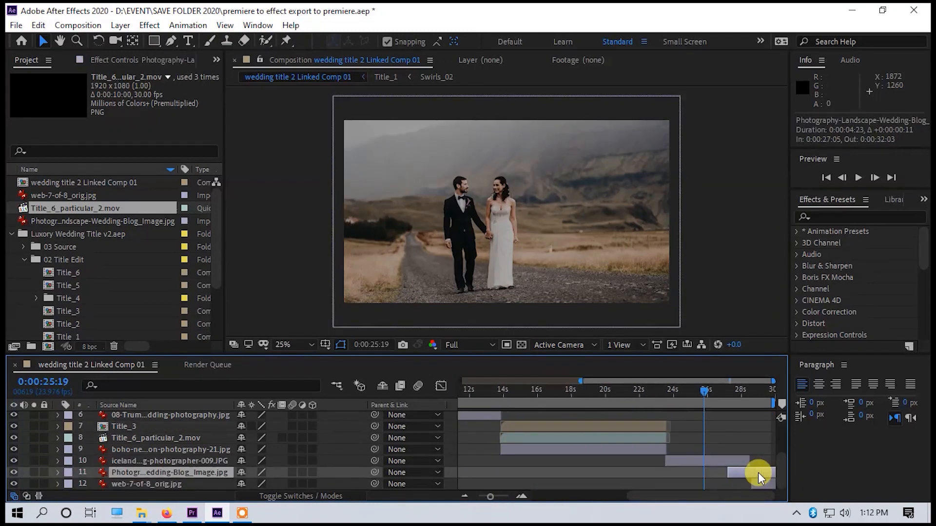
pyautogui.scroll(1, 761, 475)
pyautogui.hotkey('ctrl', 'z')
pyautogui.click(540, 464)
# Add the Title_5 composition and Title_6_particular_2.mov above the fourth photo layer, both starting at about 0:00:23:15, and preview them.
pyautogui.moveTo(68, 286); pyautogui.dragTo(672, 479)
pyautogui.scroll(-1, 677, 477)
pyautogui.moveTo(59, 209); pyautogui.dragTo(672, 479)
pyautogui.scroll(-1, 681, 480)
pyautogui.click(681, 483)
pyautogui.click(667, 391)
pyautogui.press('space')
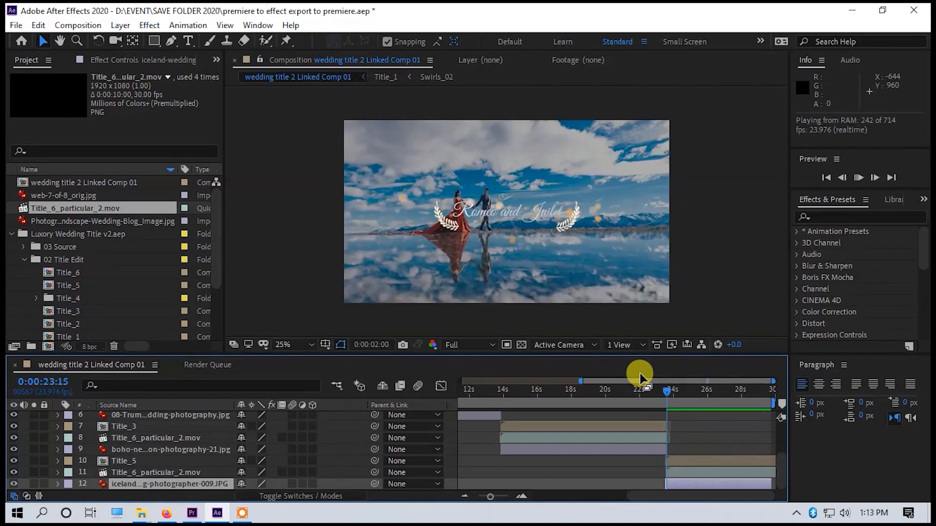
# Stop the fourth photo's preview and save the After Effects project.
pyautogui.moveTo(490, 496)
pyautogui.mouseDown()
pyautogui.moveTo(512, 496)
pyautogui.moveTo(480, 496)
pyautogui.mouseUp()
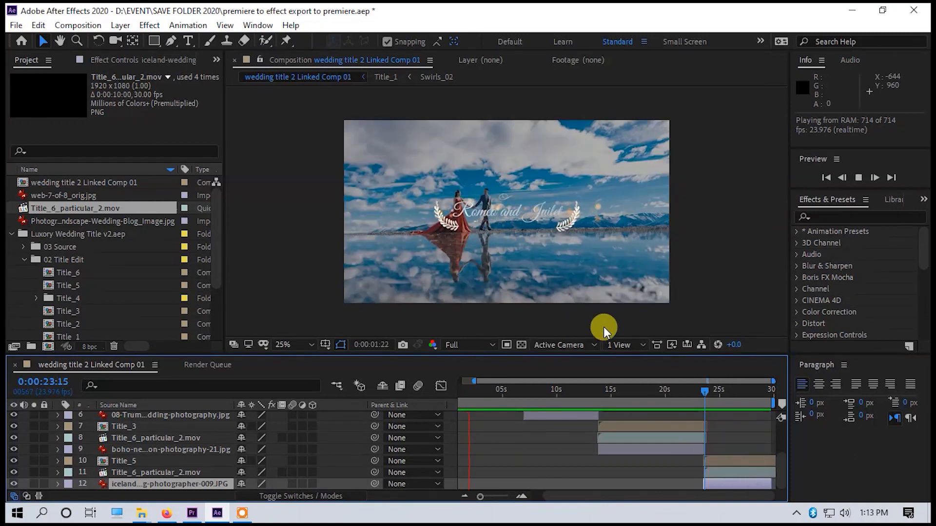
pyautogui.press('space')
pyautogui.click(16, 25)
pyautogui.moveTo(32, 154)
pyautogui.click(48, 136)
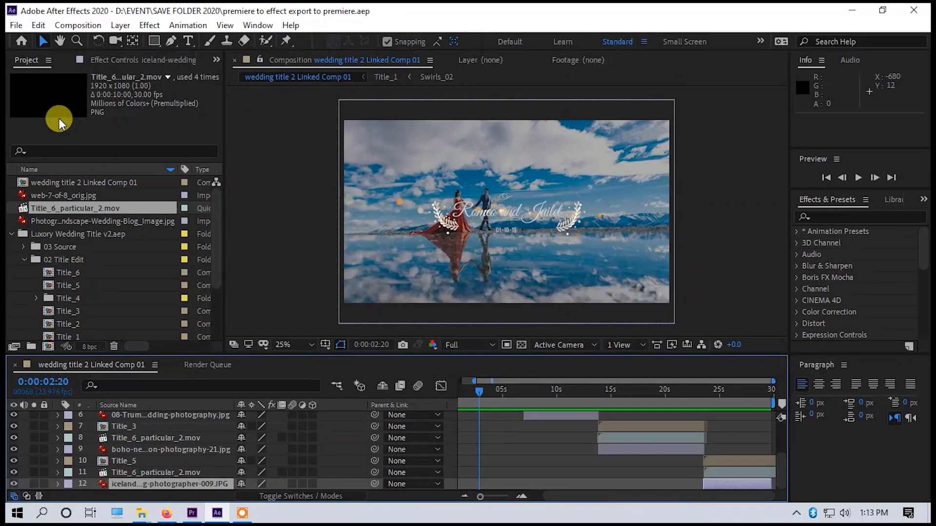
# Switch to Premiere Pro and play the wedding title 2 linked composition in Sequence 02.
pyautogui.click(192, 513)
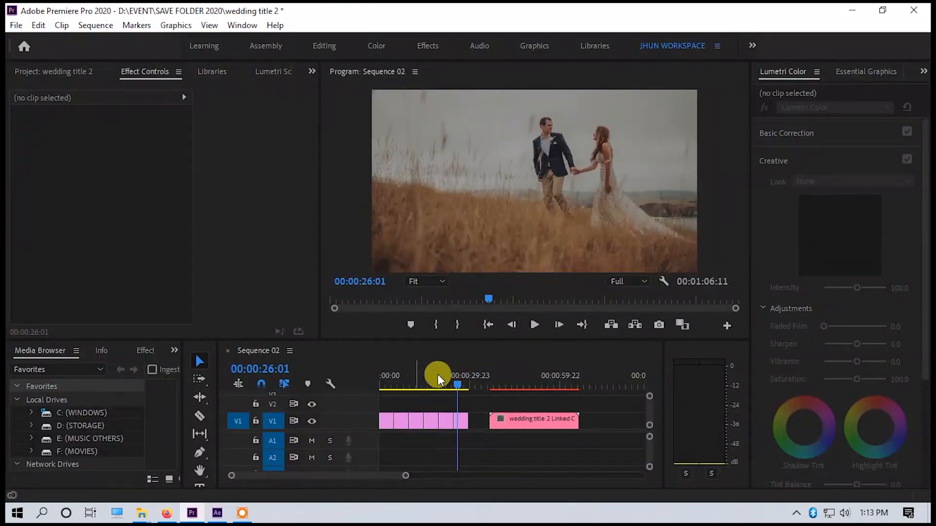
pyautogui.click(490, 378)
pyautogui.press('space')
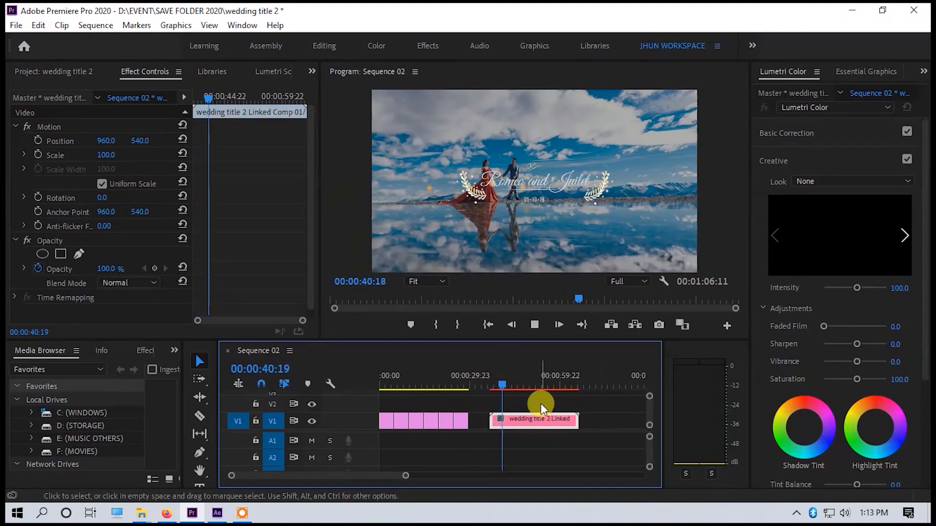
# Render the linked composition's video preview in Sequence 02 and play back the rendered clip from its start.
pyautogui.press('Return')
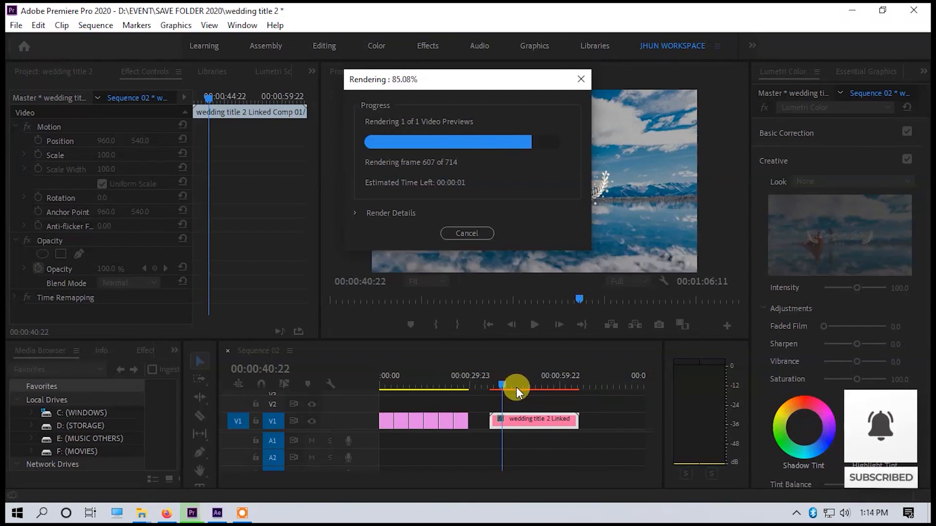
pyautogui.moveTo(502, 385); pyautogui.dragTo(489, 382)
pyautogui.press('space')
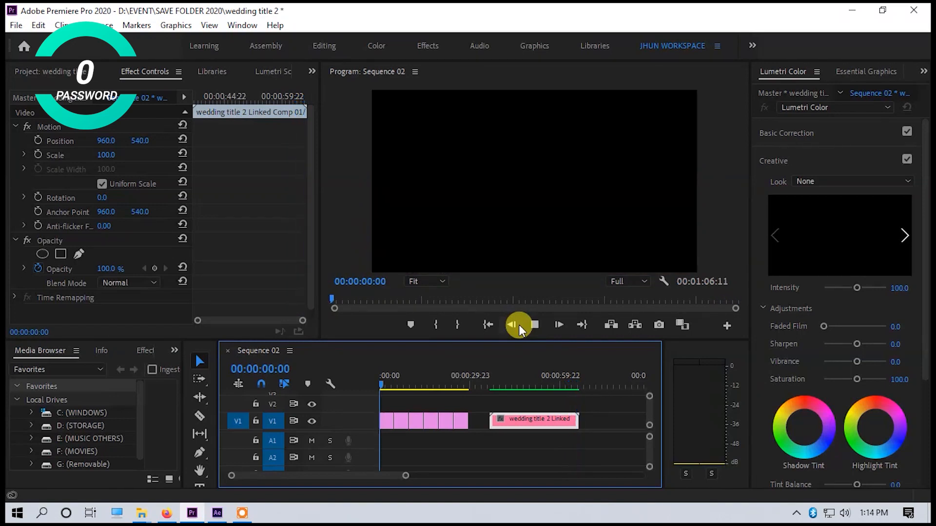
pyautogui.click(518, 325)
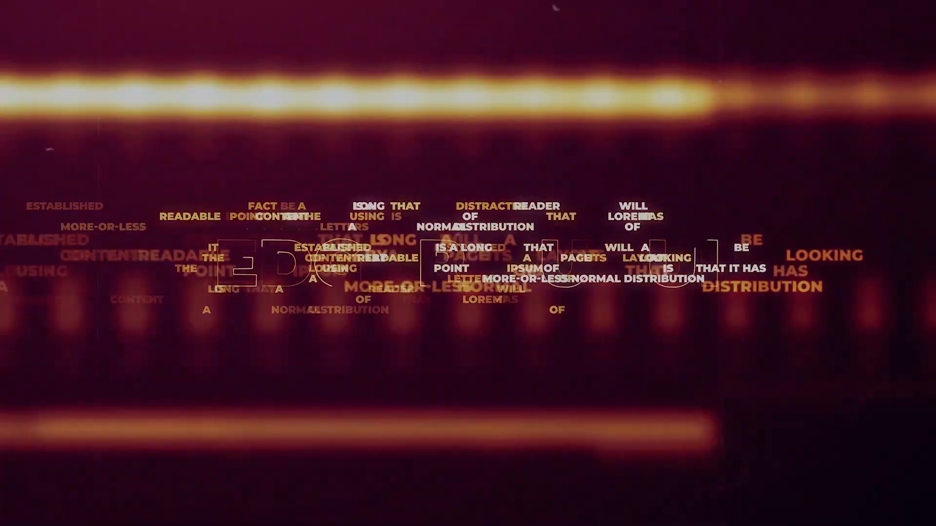